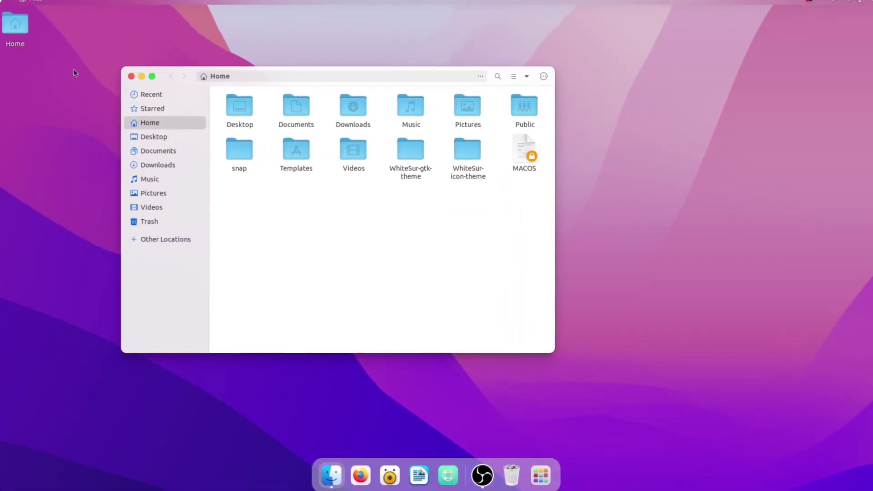
Open the Downloads folder, return to Home, then minimize and restore the Files window
{"action": "left_click", "coordinate": [165, 164]}
{"action": "left_click", "coordinate": [168, 120]}
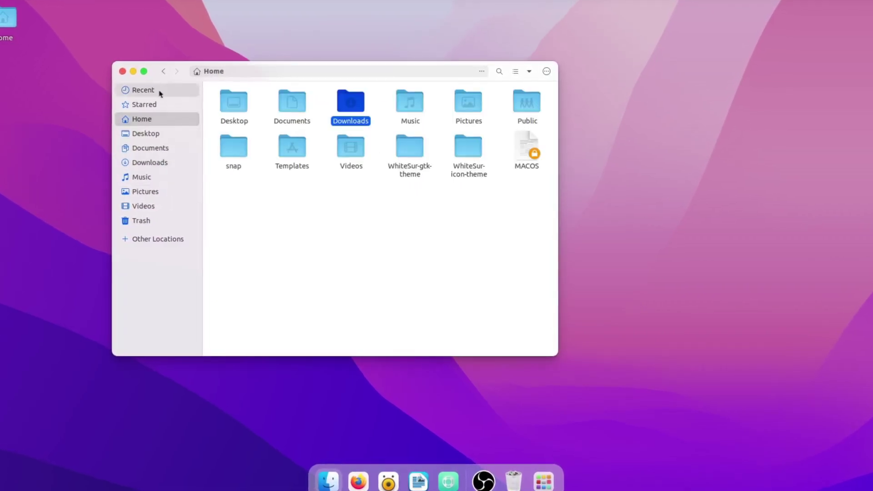
{"action": "left_click", "coordinate": [132, 70]}
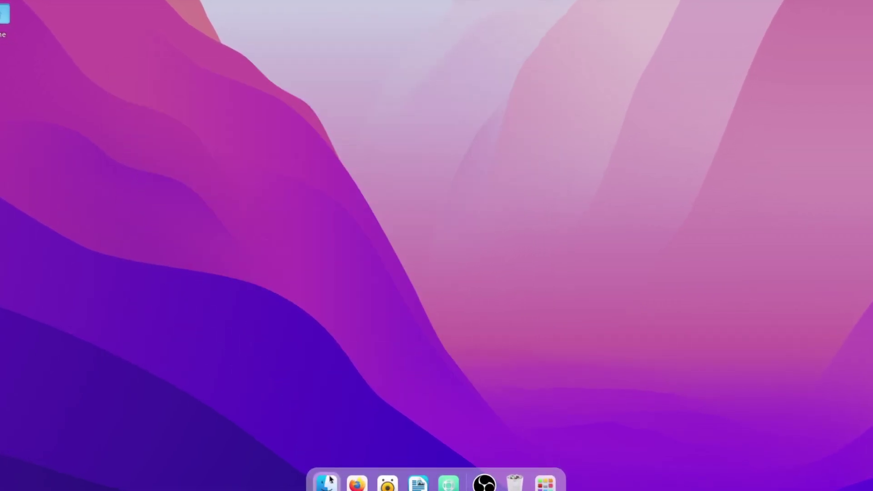
{"action": "left_click", "coordinate": [331, 480]}
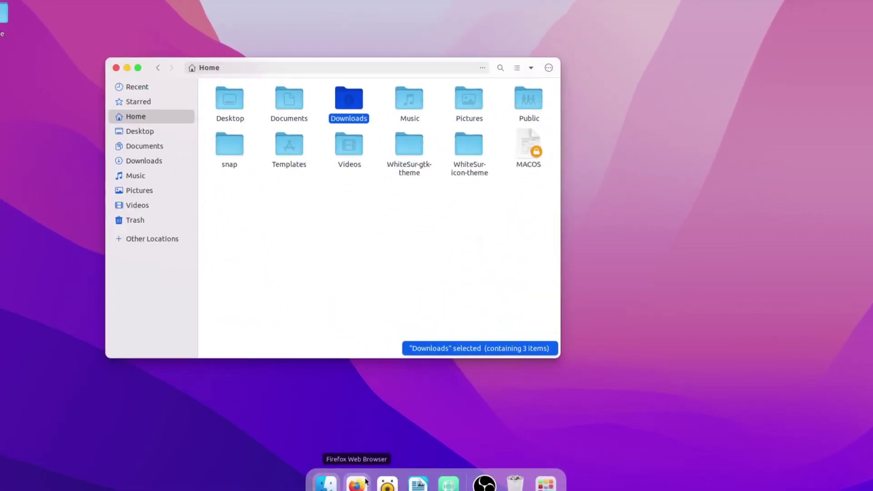
Browse the Activities overview, then return to the Files window
{"action": "key", "text": "super"}
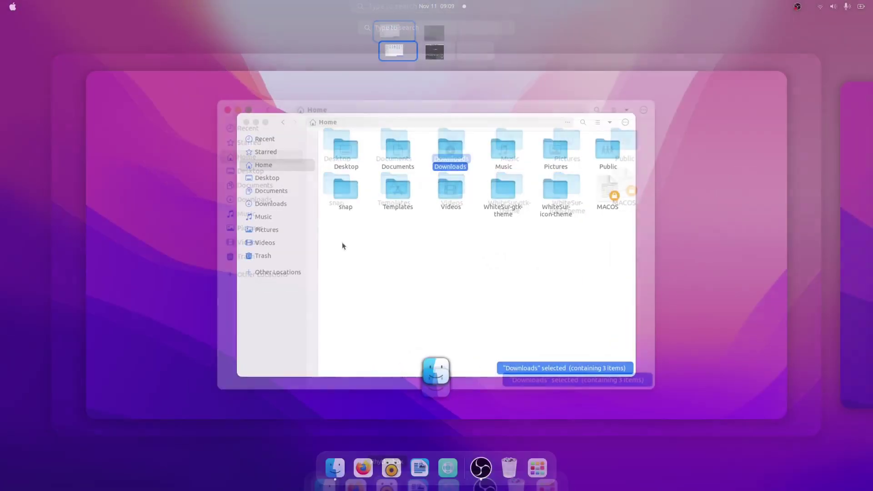
{"action": "scroll", "coordinate": [343, 245], "scroll_direction": "down", "scroll_amount": 2}
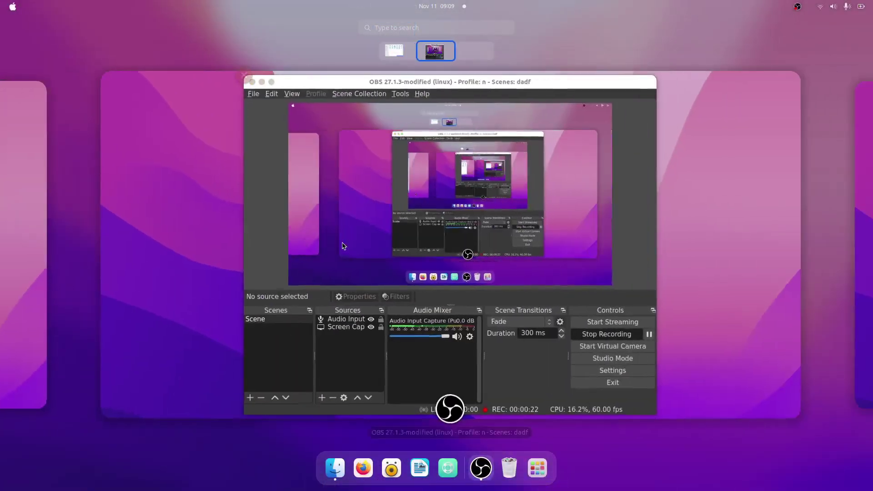
{"action": "scroll", "coordinate": [343, 246], "scroll_direction": "up", "scroll_amount": 2}
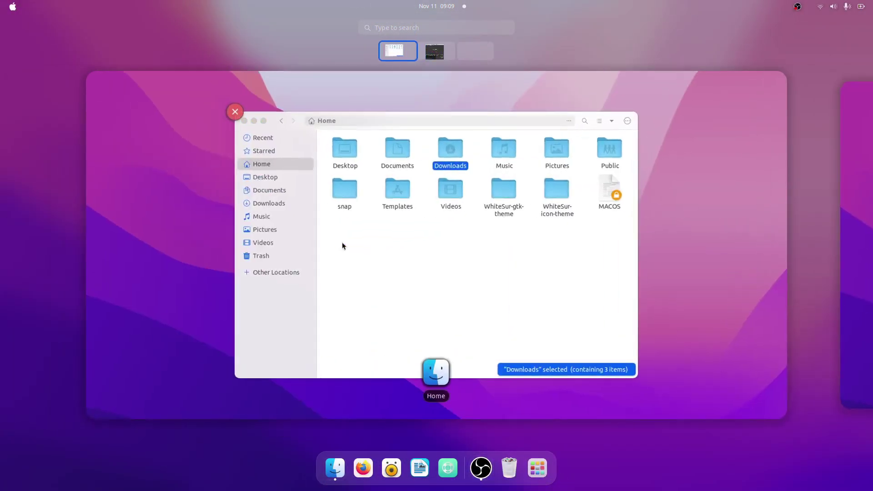
{"action": "left_click", "coordinate": [343, 244]}
Browse the application grid, then deselect Downloads and drag the Files window right toward centre
{"action": "left_click", "coordinate": [537, 467]}
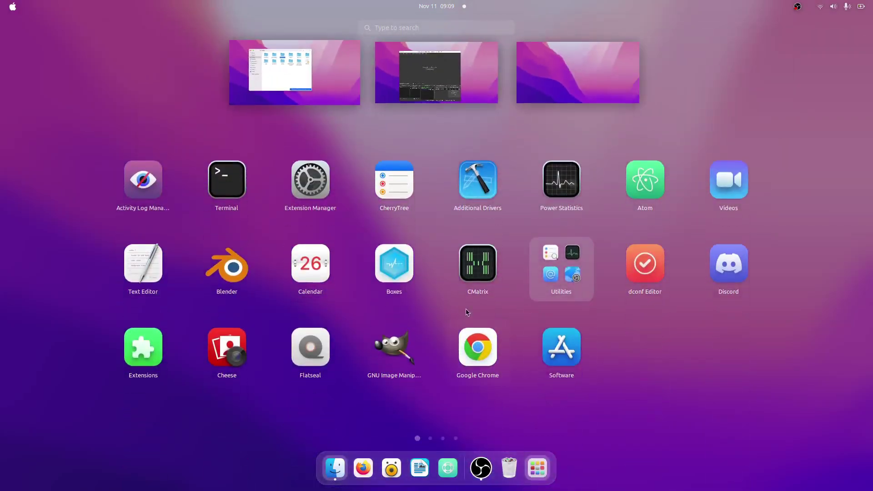
{"action": "scroll", "coordinate": [466, 312], "scroll_direction": "down", "scroll_amount": 2}
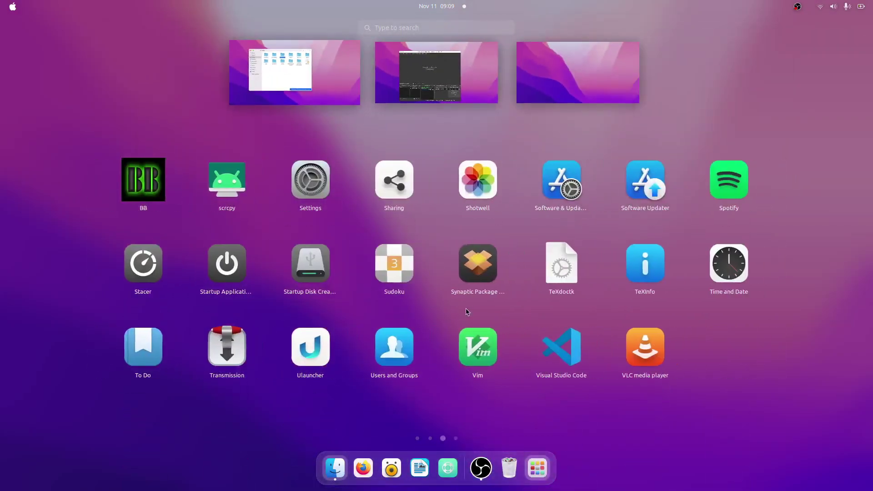
{"action": "scroll", "coordinate": [467, 312], "scroll_direction": "up", "scroll_amount": 2}
{"action": "left_click", "coordinate": [467, 312]}
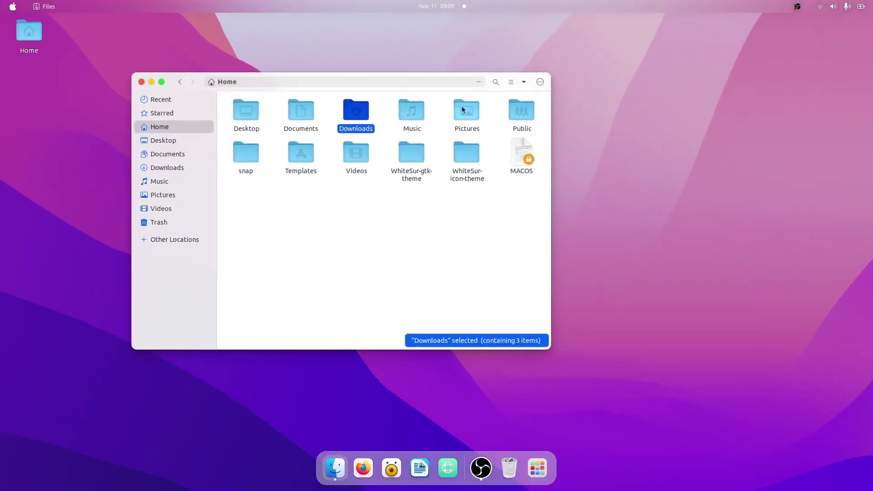
{"action": "left_click", "coordinate": [503, 232]}
{"action": "left_click_drag", "start_coordinate": [183, 81], "coordinate": [253, 95]}
Explore the system menu's Wi-Fi, Bluetooth and power mode options, then close it
{"action": "left_click", "coordinate": [823, 7]}
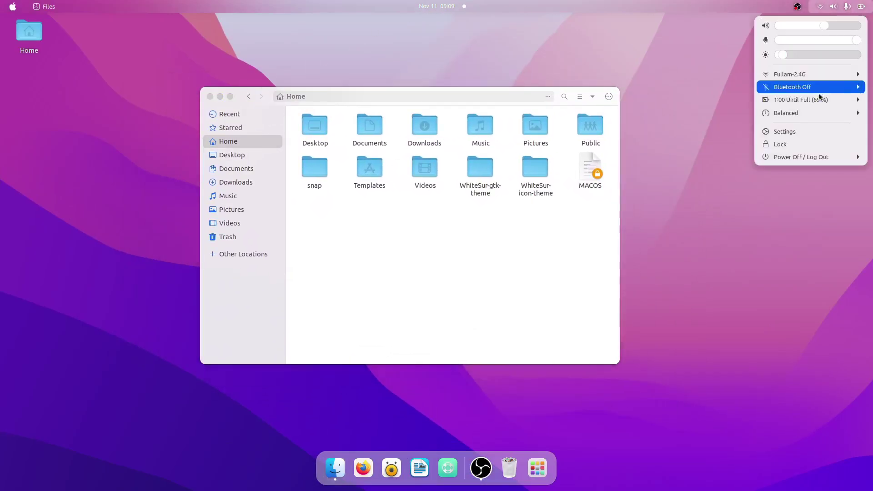
{"action": "left_click", "coordinate": [816, 74]}
{"action": "left_click", "coordinate": [817, 127]}
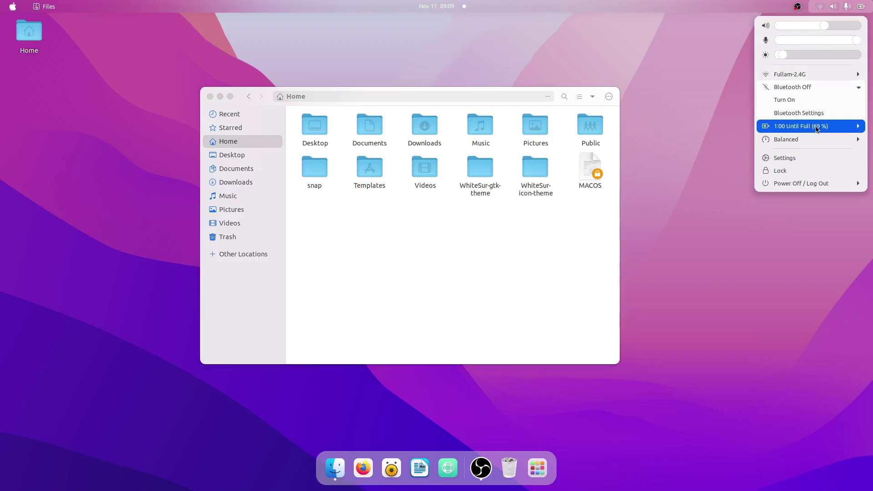
{"action": "left_click", "coordinate": [817, 127]}
{"action": "left_click", "coordinate": [816, 127]}
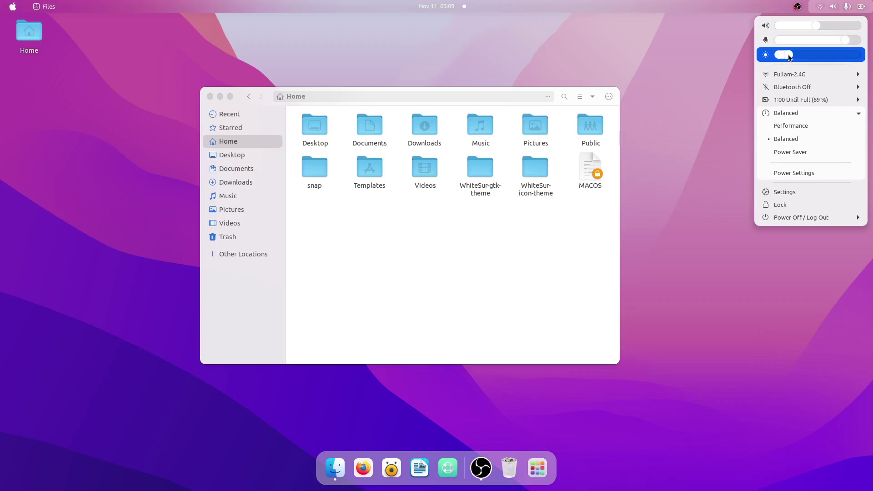
{"action": "left_click", "coordinate": [609, 64]}
Open and close the calendar panel, Files app menu and Activities overview in turn
{"action": "left_click", "coordinate": [437, 5]}
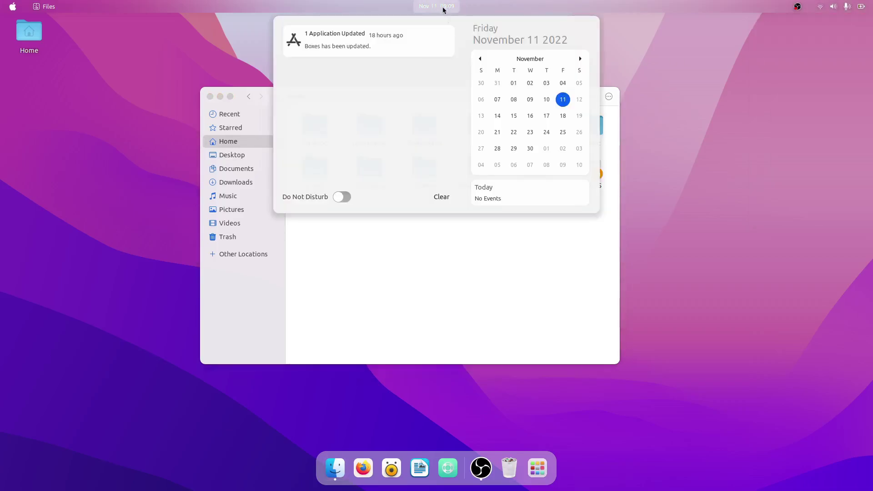
{"action": "left_click", "coordinate": [107, 40]}
{"action": "left_click", "coordinate": [40, 6]}
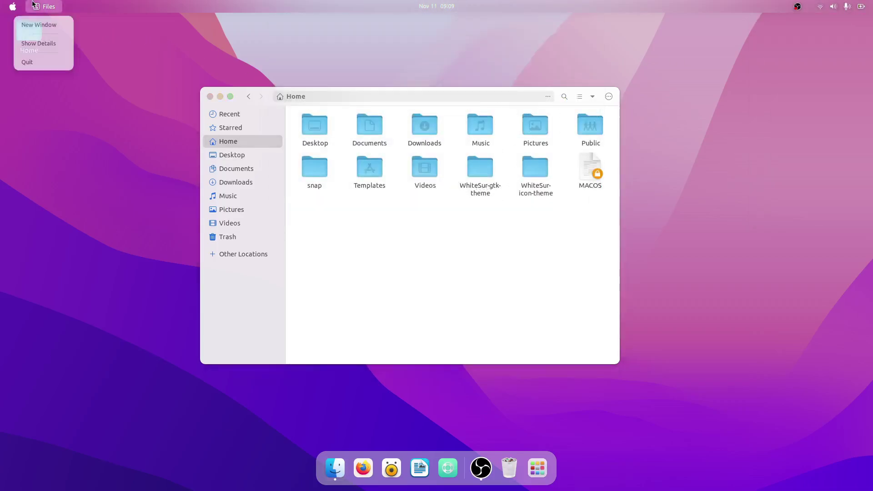
{"action": "left_click", "coordinate": [39, 4]}
{"action": "left_click", "coordinate": [13, 6]}
{"action": "left_click", "coordinate": [111, 48]}
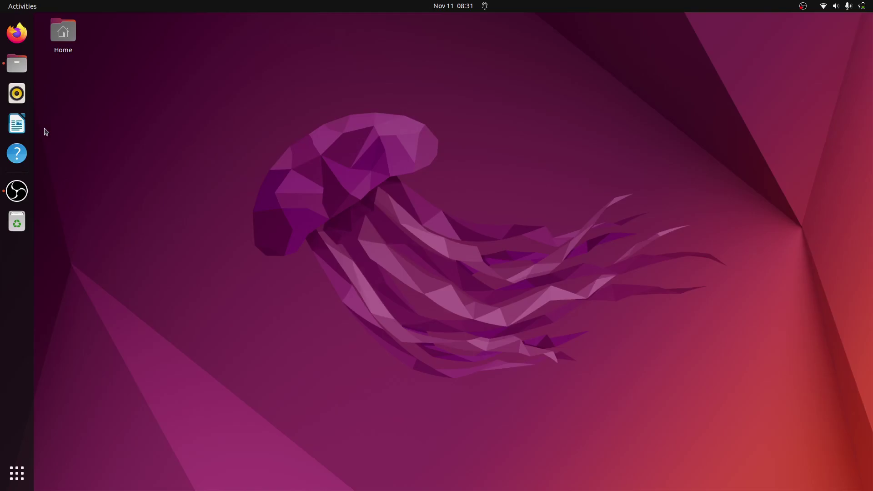
{"action": "key", "text": "super"}
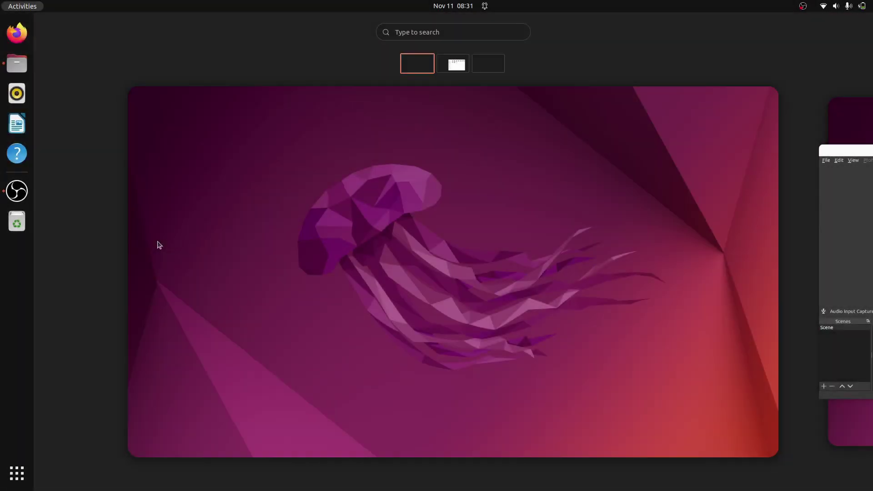
{"action": "key", "text": "super"}
{"action": "key", "text": "super"}
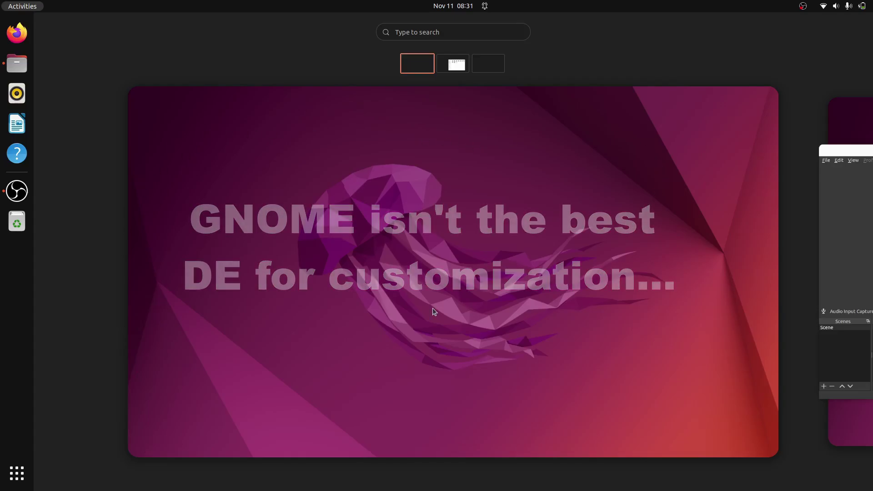
{"action": "right_click", "coordinate": [17, 64]}
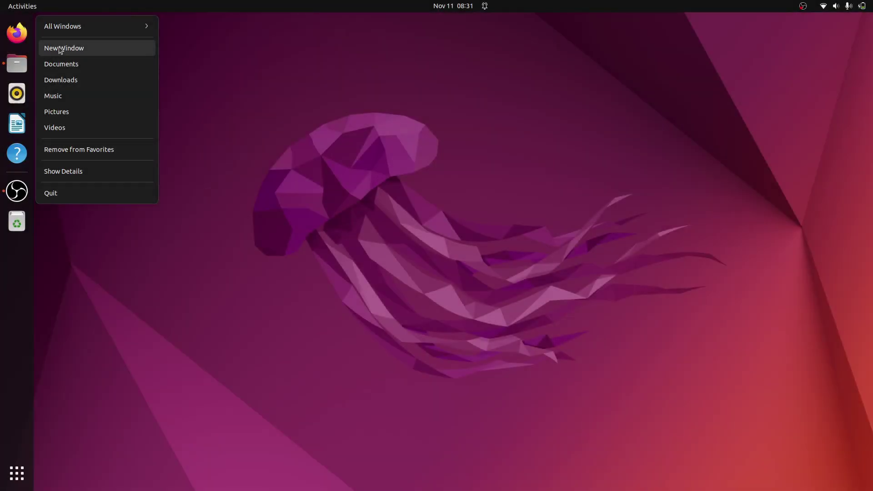
{"action": "left_click", "coordinate": [60, 49]}
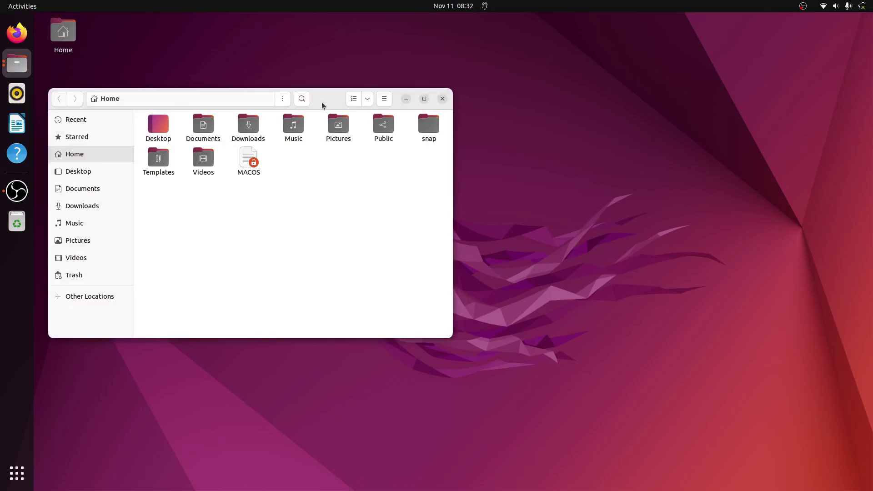
{"action": "left_click_drag", "start_coordinate": [322, 106], "coordinate": [465, 105]}
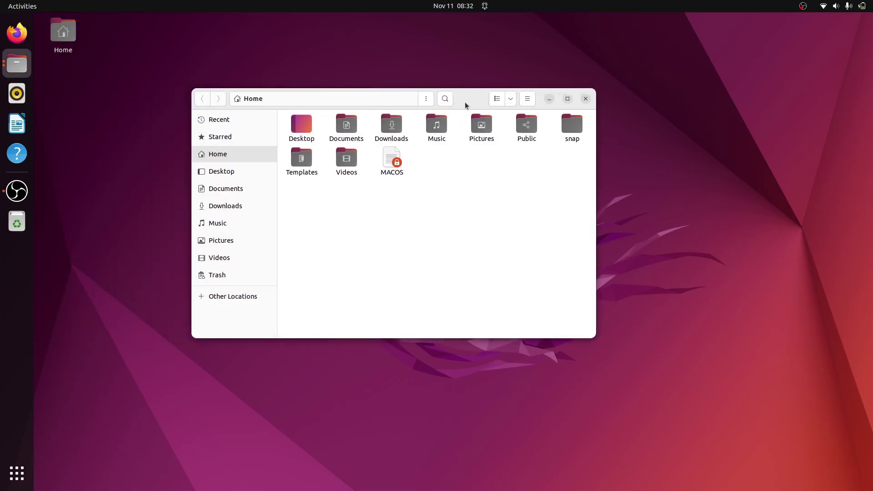
{"action": "key", "text": "super"}
{"action": "middle_click", "coordinate": [312, 209]}
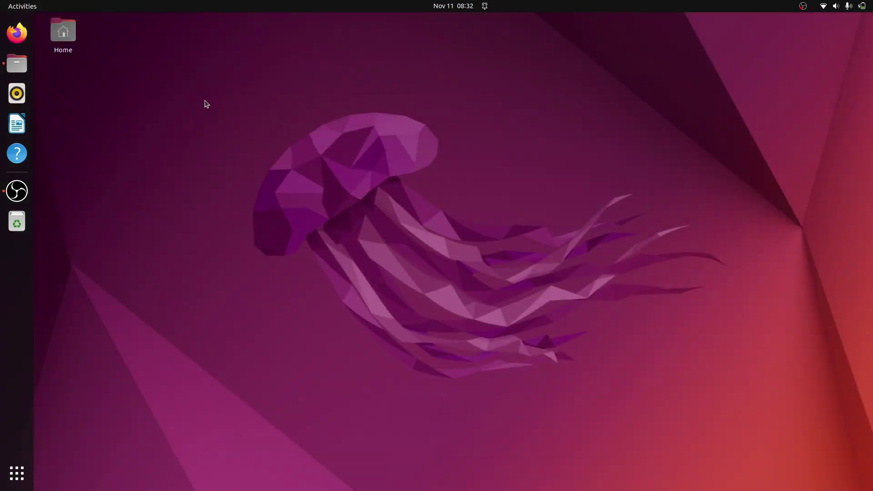
Launch Settings from an Activities search for 'settl' and go to the Appearance page
{"action": "key", "text": "super"}
{"action": "type", "text": "settl"}
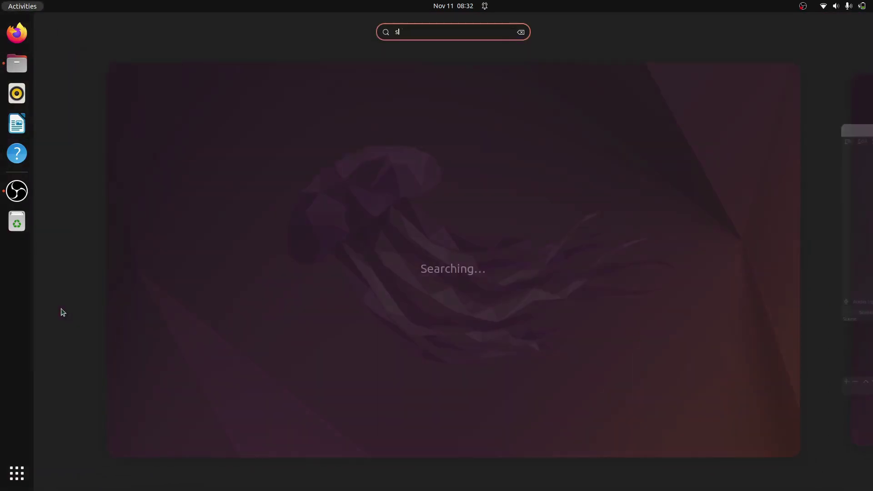
{"action": "left_click", "coordinate": [247, 98]}
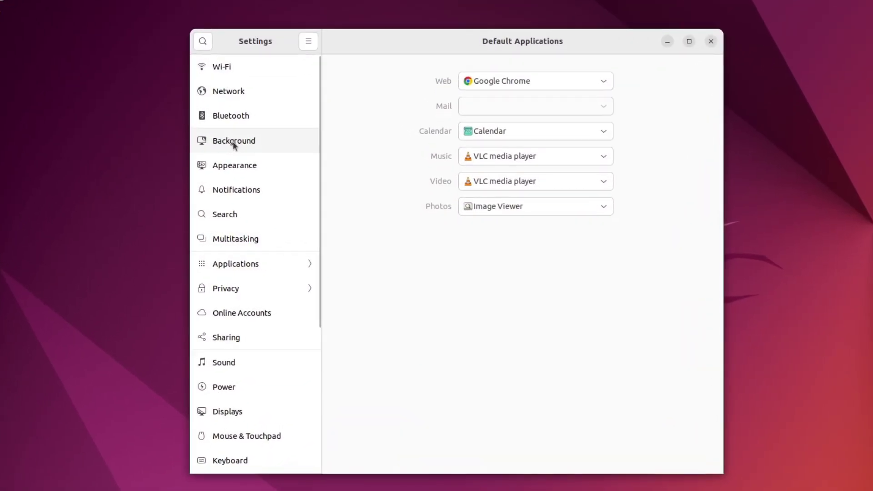
{"action": "left_click", "coordinate": [232, 165]}
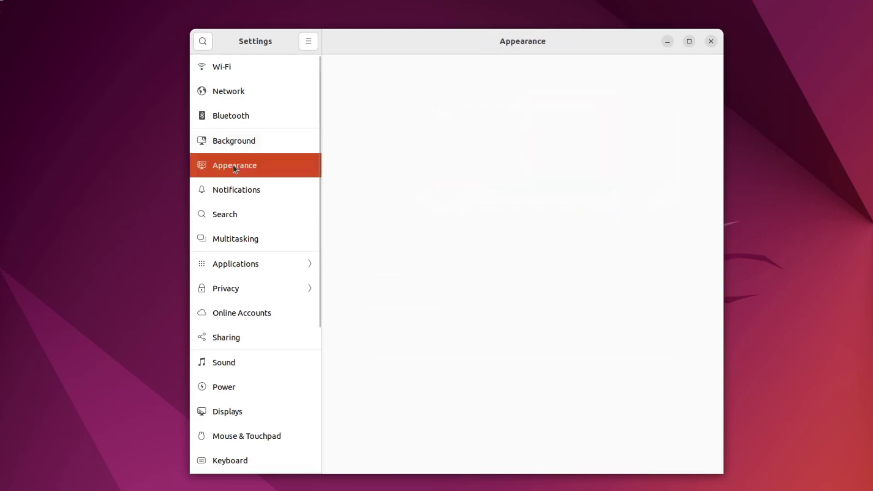
Turn off the dock's Panel mode and set Position on screen to Bottom
{"action": "scroll", "coordinate": [361, 219], "scroll_direction": "down", "scroll_amount": 5}
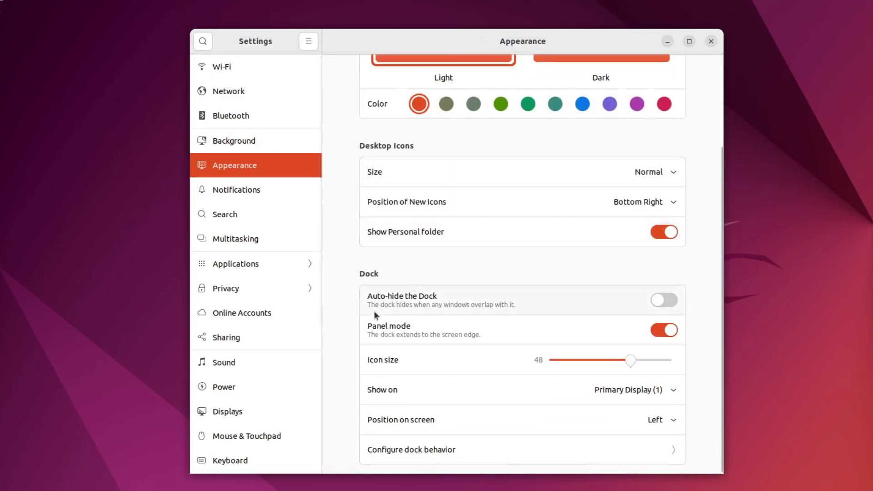
{"action": "left_click", "coordinate": [655, 332]}
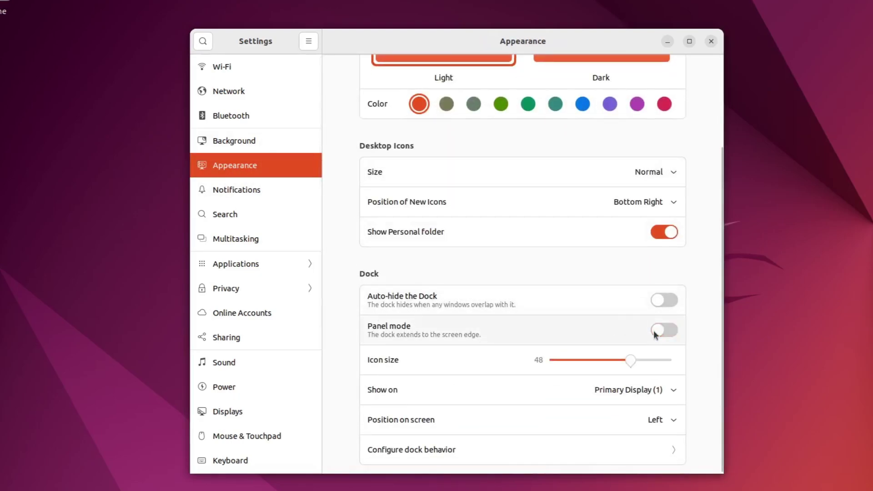
{"action": "left_click", "coordinate": [655, 420]}
{"action": "left_click", "coordinate": [643, 378]}
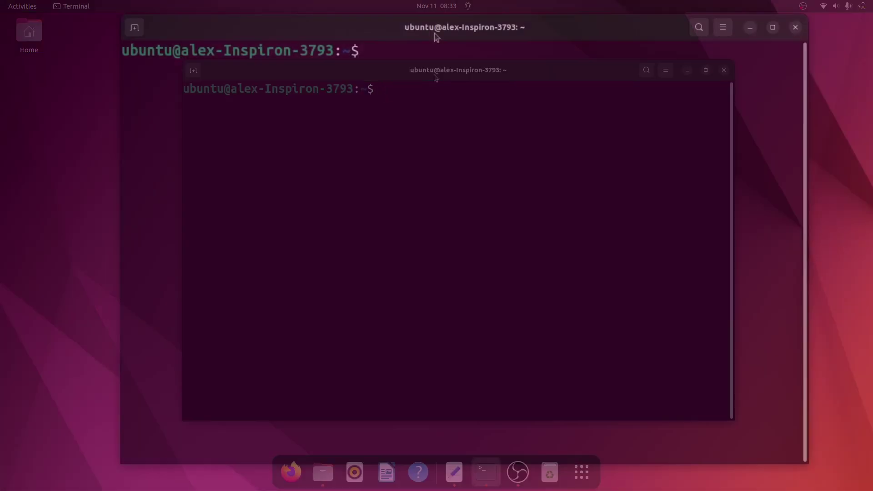
Run 'sudo apt update && sudo apt upgrade -y' and enter the account password
{"action": "type", "text": "sudo apt update"}
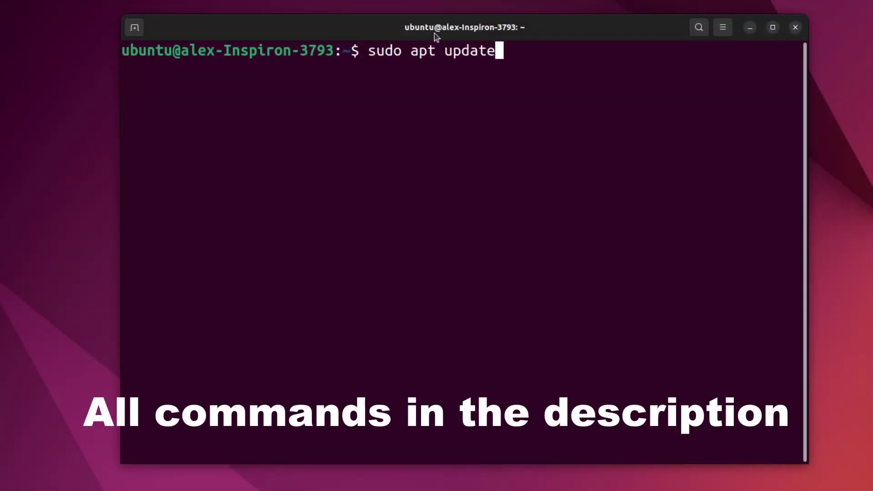
{"action": "type", "text": " && sudo "}
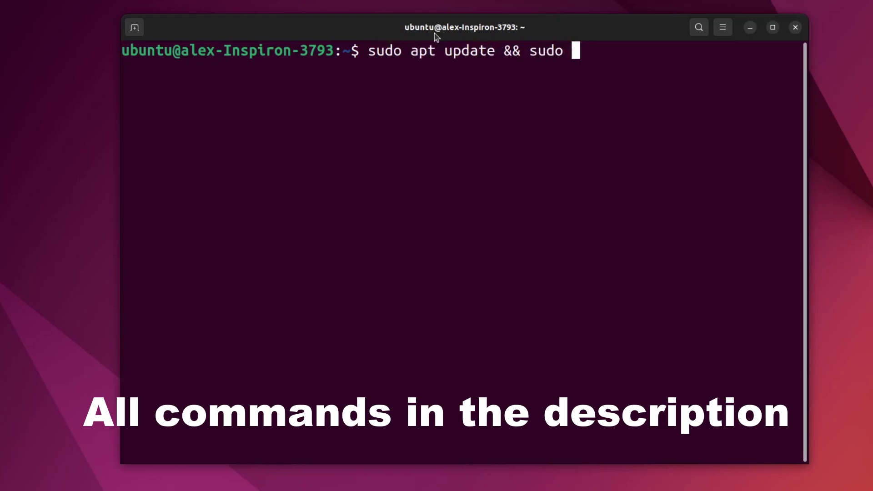
{"action": "type", "text": "apt upgrade -y"}
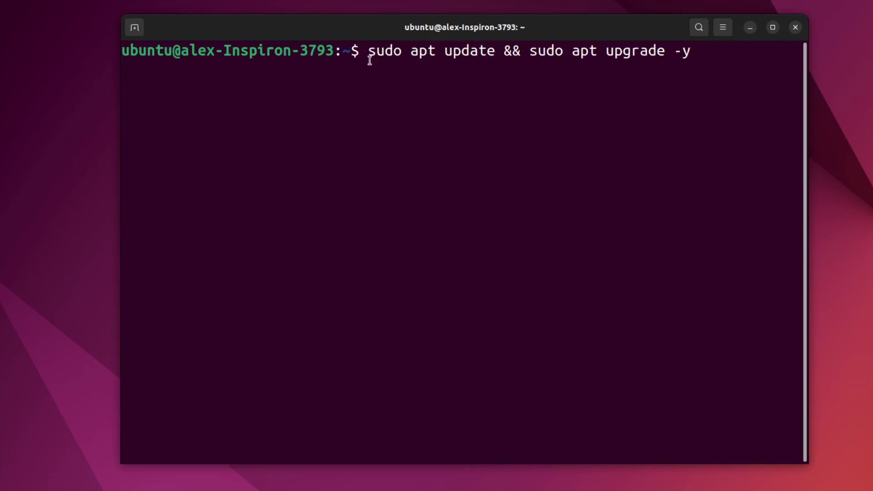
{"action": "left_click_drag", "start_coordinate": [368, 52], "coordinate": [688, 50]}
{"action": "left_click", "coordinate": [493, 51]}
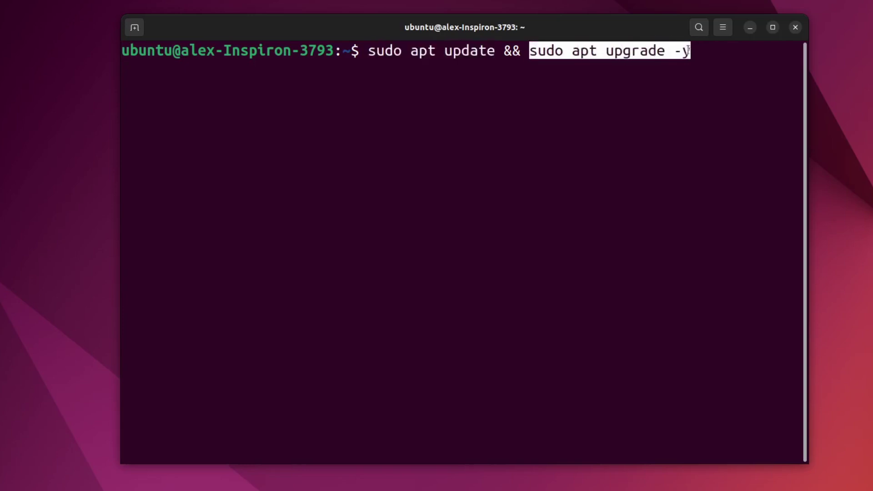
{"action": "left_click", "coordinate": [692, 49]}
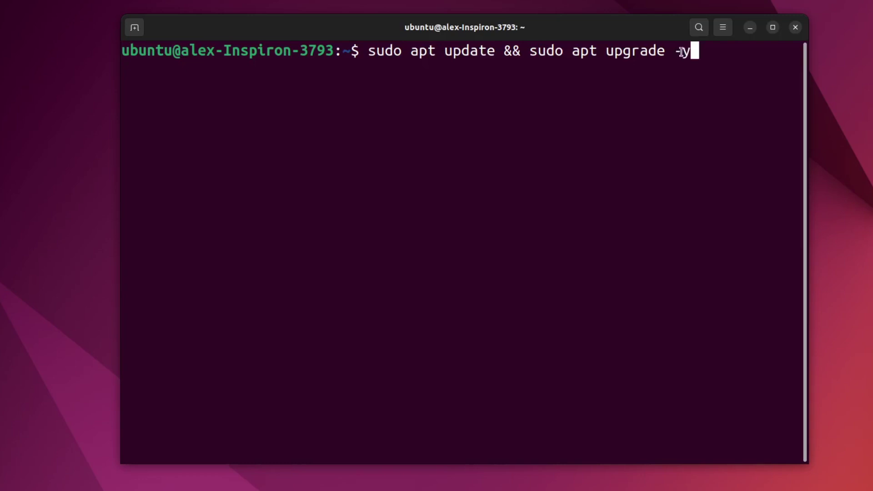
{"action": "key", "text": "Return"}
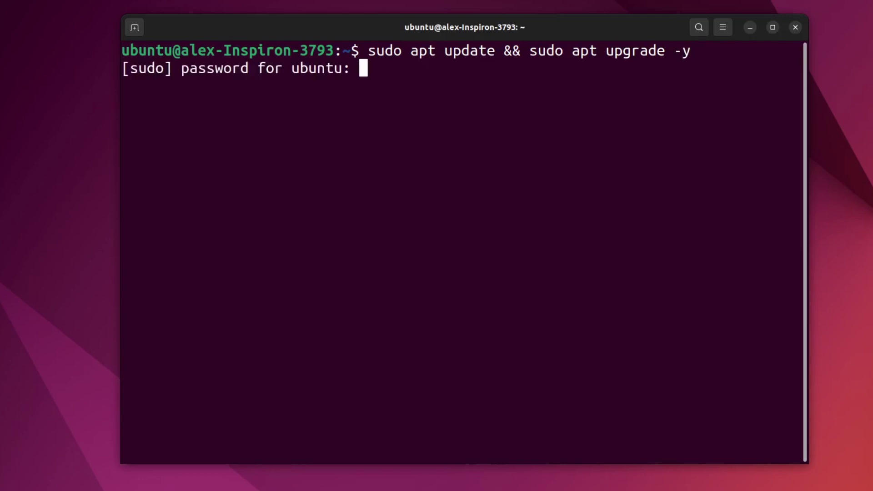
{"action": "key", "text": "Return"}
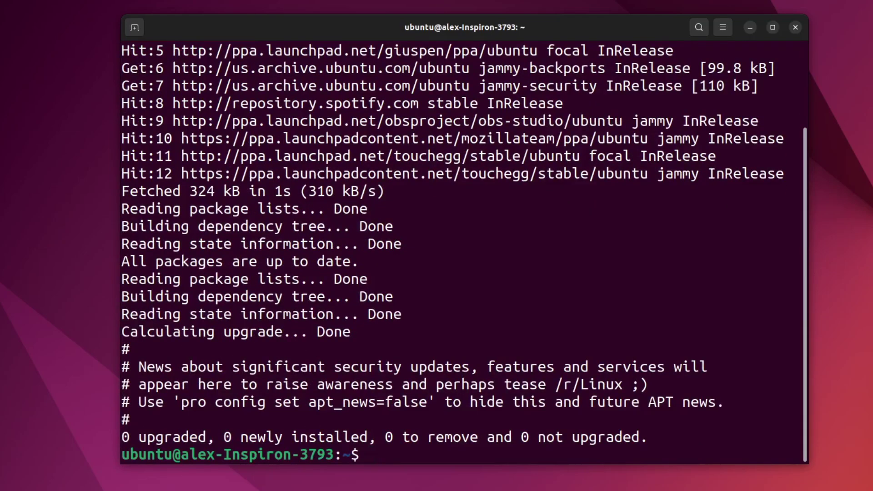
Clear the screen and run 'sudo apt install gnome-tweaks gnome-shell-extensions gnome-shell-extension-manager -y'
{"action": "type", "text": "clear"}
{"action": "key", "text": "Return"}
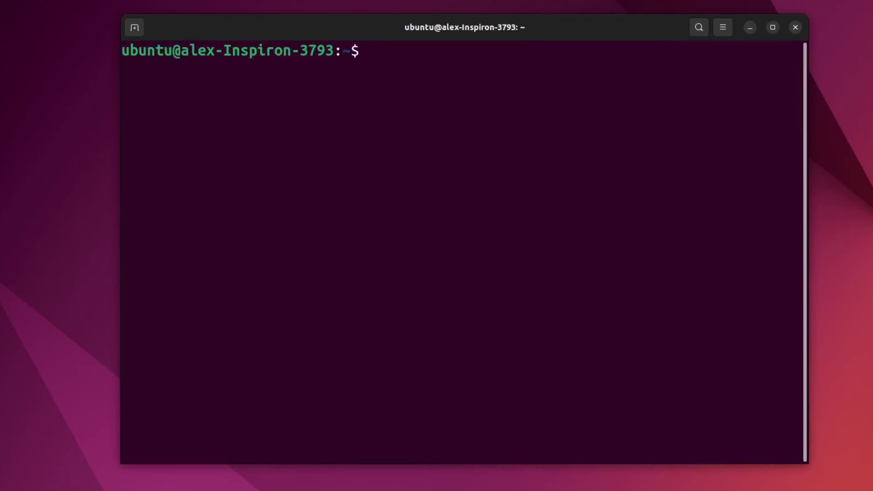
{"action": "type", "text": "sudo apt install gnome-tweaks gnome-shell-extensions gnome-shell-extension-manager -y"}
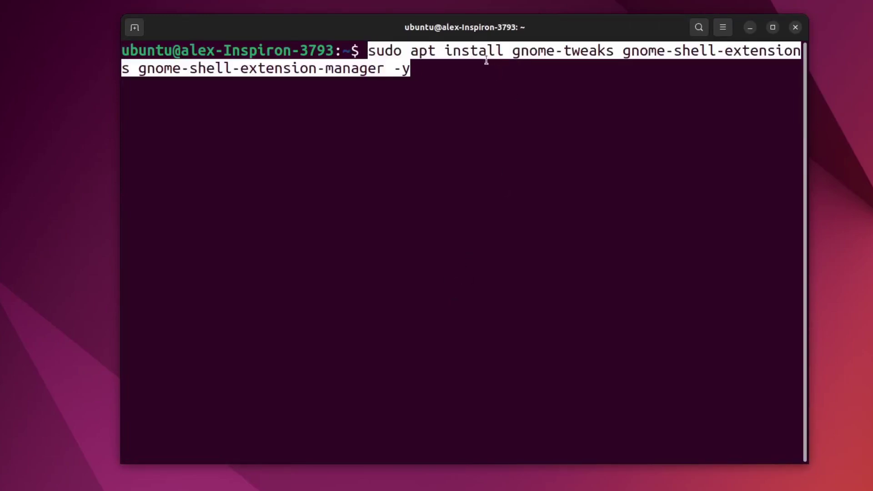
{"action": "key", "text": "End"}
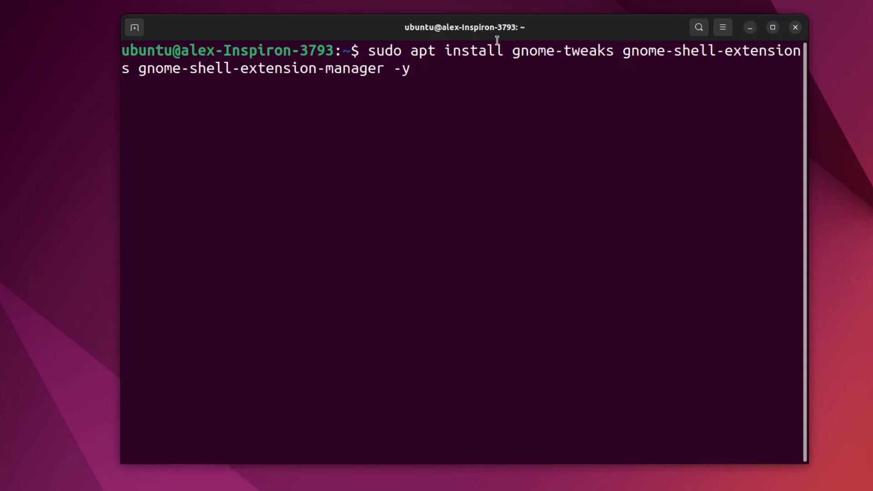
{"action": "key", "text": "Return"}
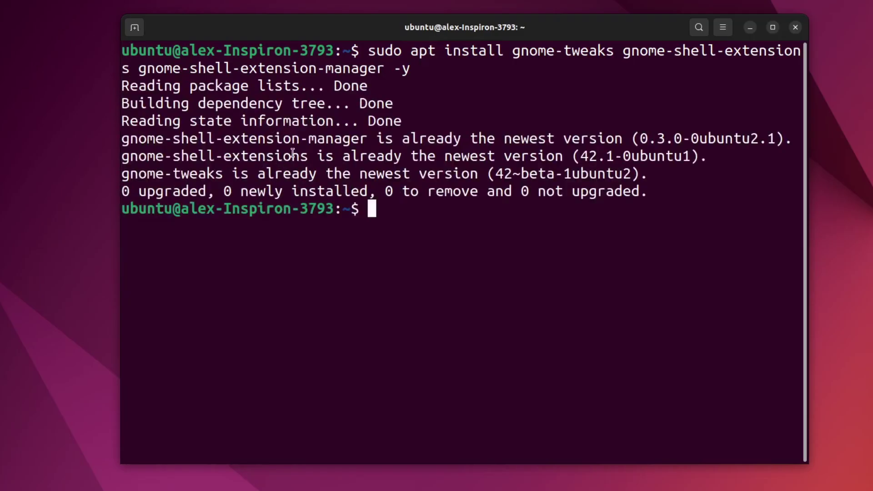
Exit the terminal, launch Extension Manager via a 'manager' search, and scroll to User Themes
{"action": "type", "text": "exit"}
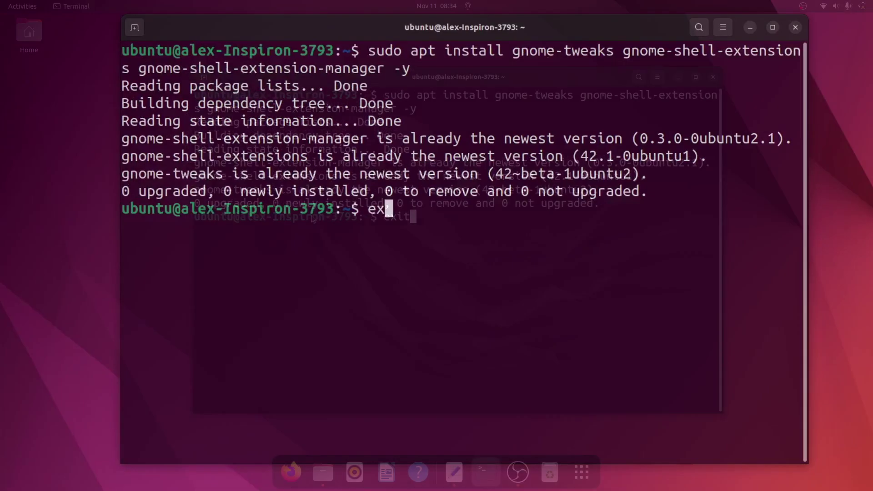
{"action": "key", "text": "Return"}
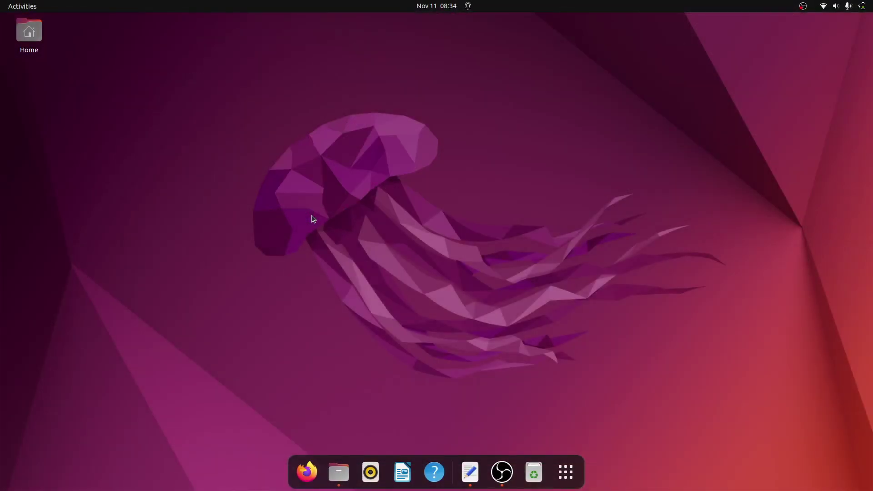
{"action": "key", "text": "super"}
{"action": "type", "text": "manager"}
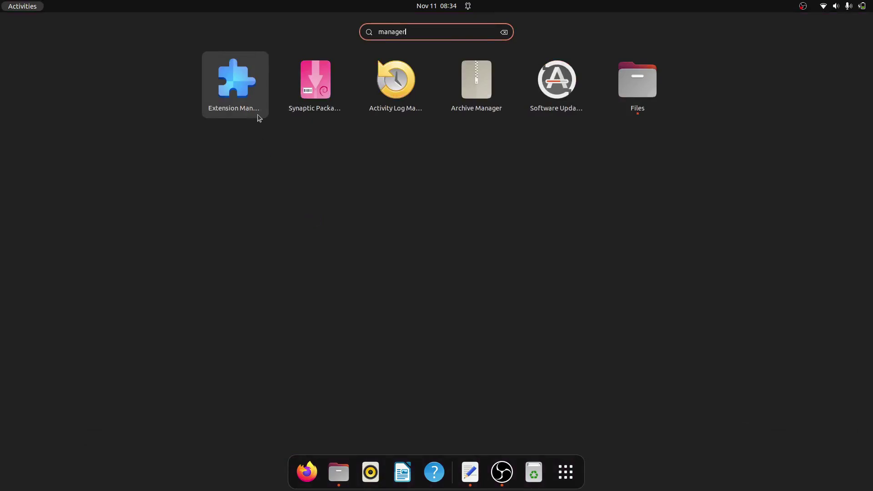
{"action": "left_click", "coordinate": [229, 93]}
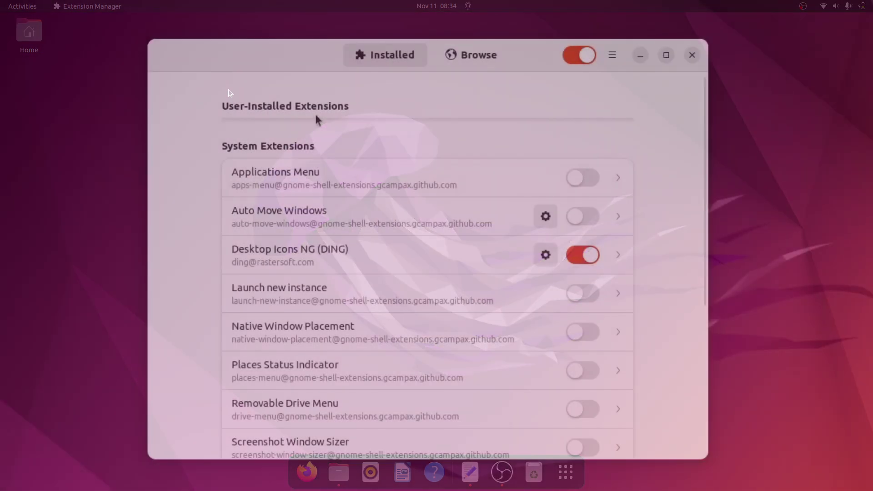
{"action": "scroll", "coordinate": [315, 114], "scroll_direction": "down", "scroll_amount": 5}
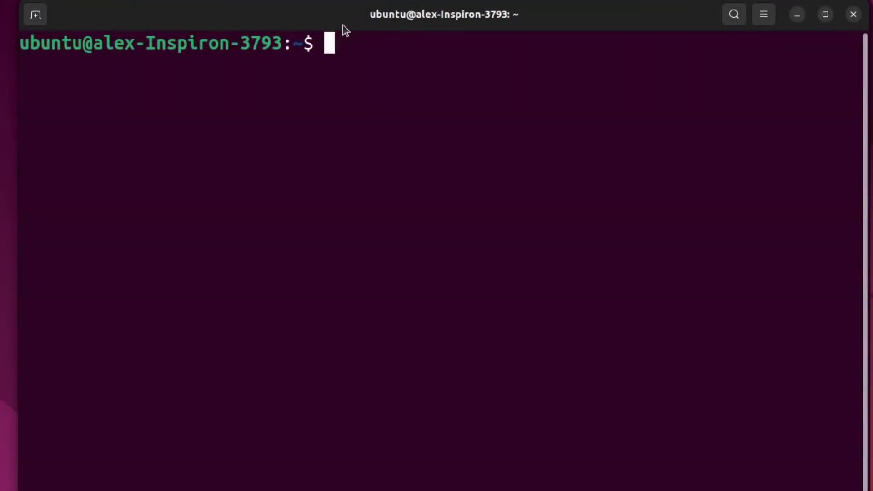
Run 'sudo apt install git' and supply the administrator password
{"action": "type", "text": "sudo apt i"}
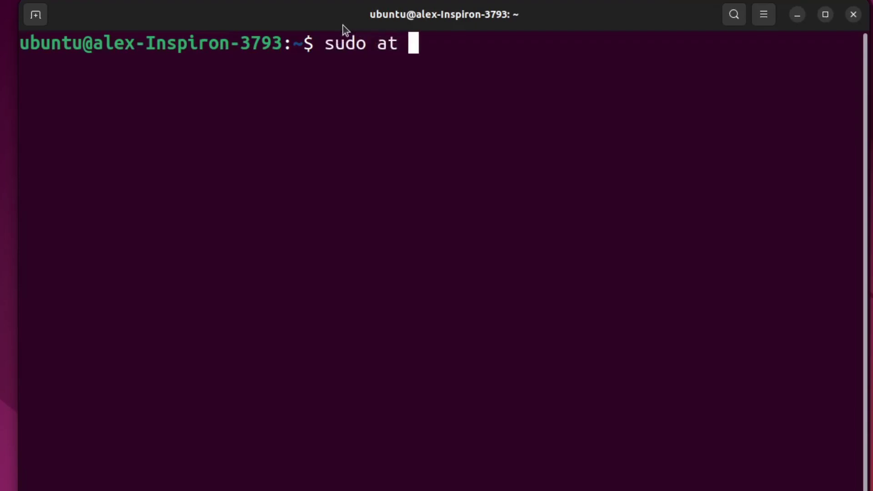
{"action": "type", "text": "nstall git"}
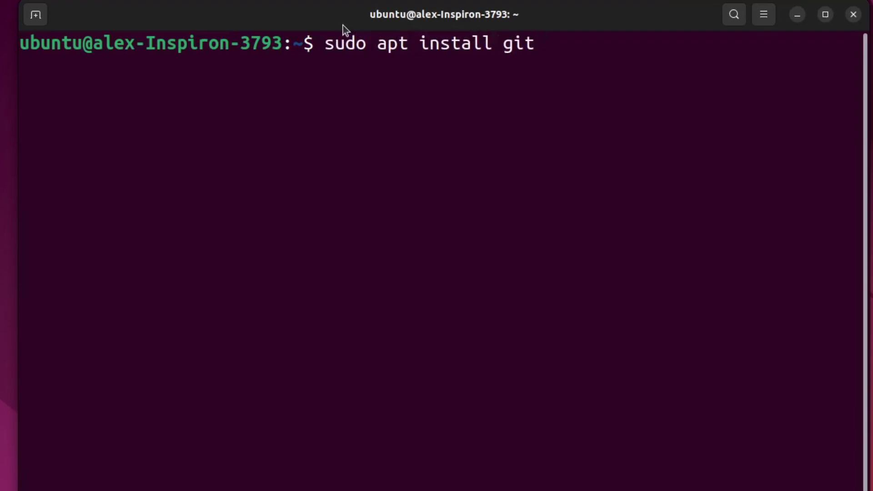
{"action": "key", "text": "Return"}
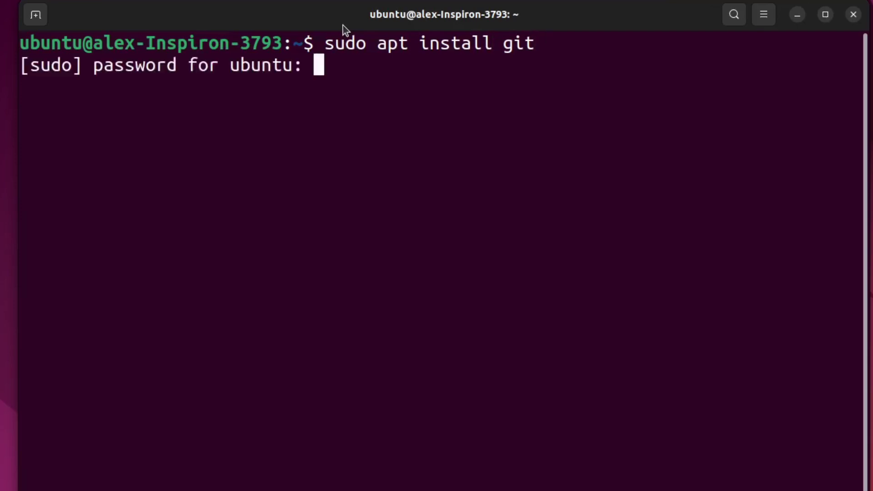
{"action": "key", "text": "Return"}
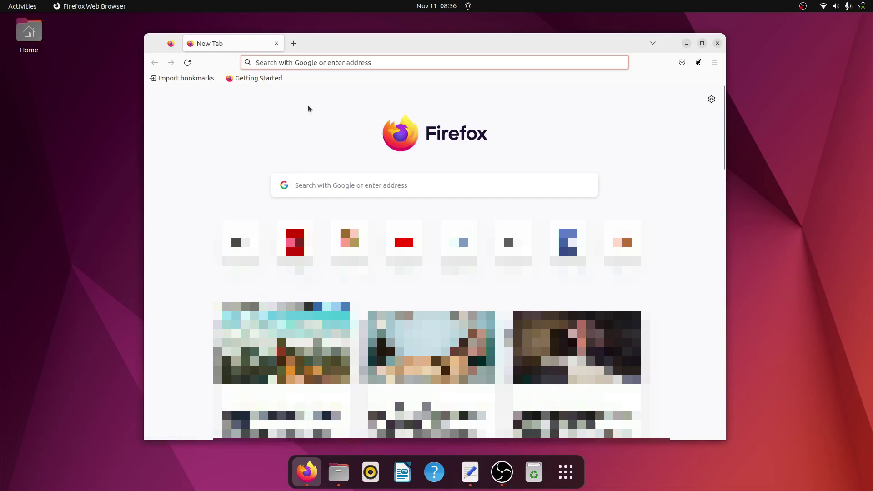
Paste and load the WhiteSur-gtk-theme repository URL in Firefox's address bar
{"action": "left_click", "coordinate": [318, 62]}
{"action": "type", "text": "https://github.com/vinceliuice/WhiteSur-gtk-theme"}
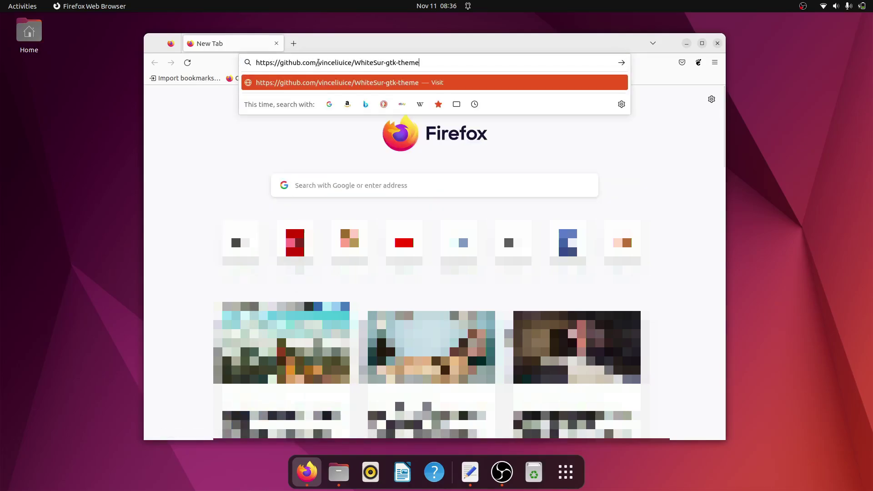
{"action": "key", "text": "Return"}
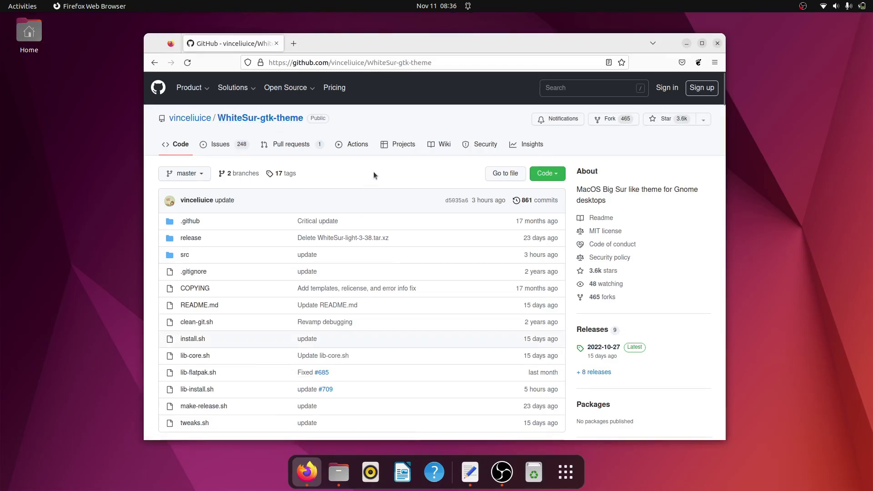
Copy the HTTPS clone address from the repository's Code menu
{"action": "left_click", "coordinate": [540, 174]}
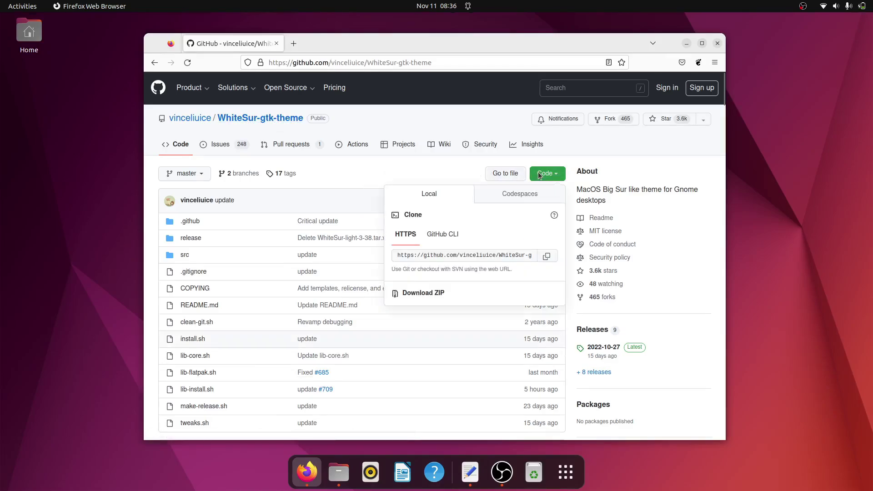
{"action": "left_click", "coordinate": [546, 256]}
{"action": "left_click", "coordinate": [428, 164]}
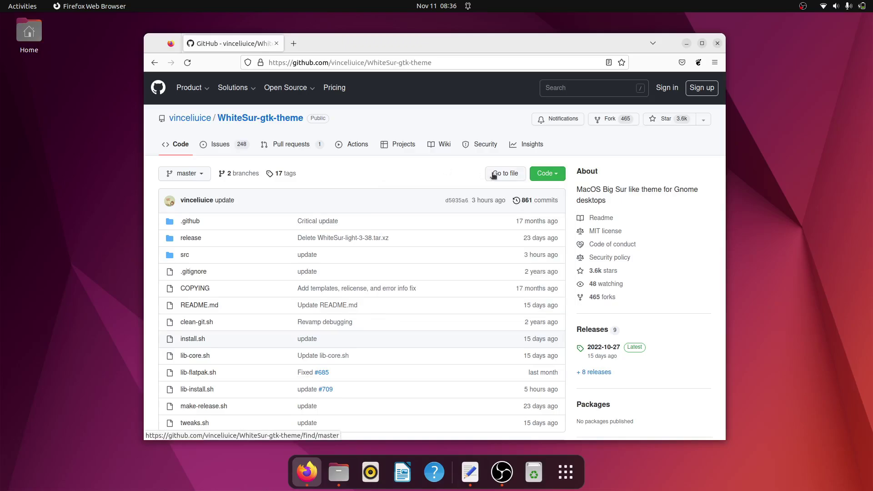
In a new terminal, run 'git clone' with the pasted WhiteSur-gtk-theme URL
{"action": "key", "text": "ctrl+alt+t"}
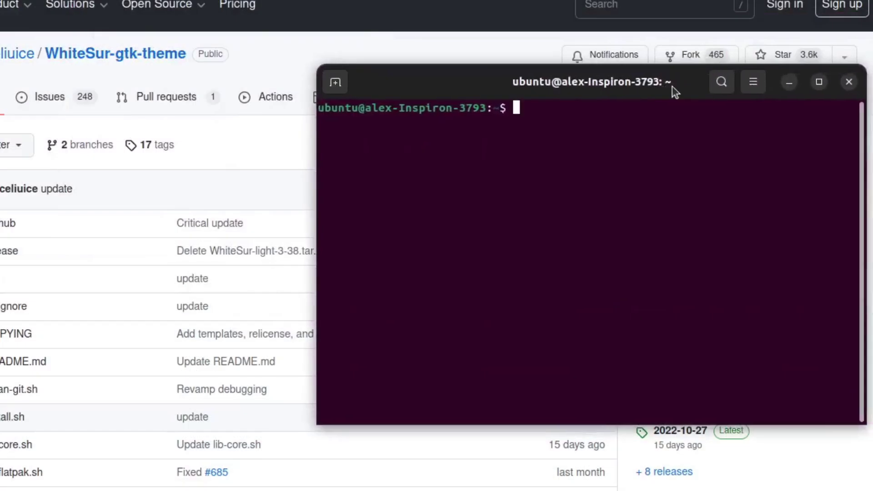
{"action": "type", "text": "git clone"}
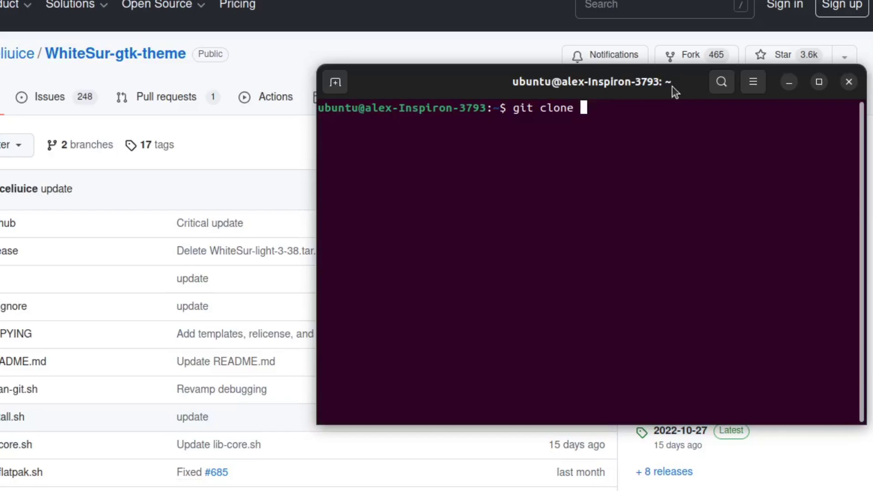
{"action": "key", "text": "ctrl+shift+v"}
{"action": "key", "text": "Left"}
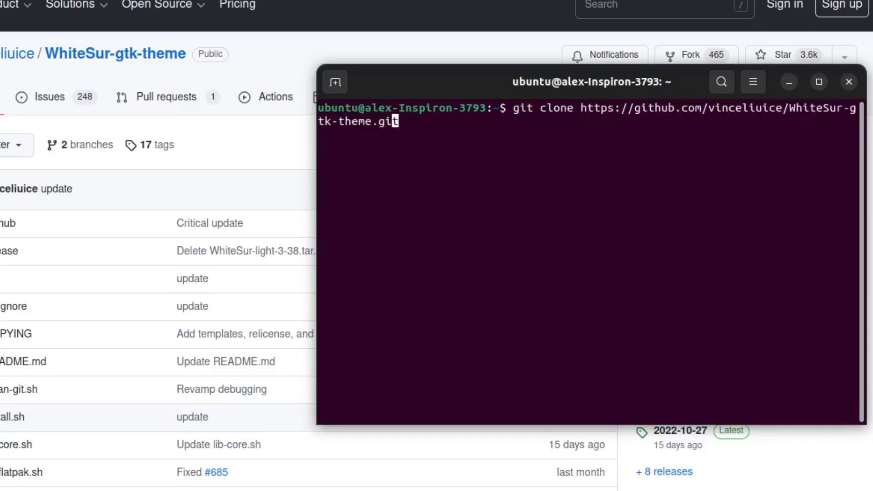
{"action": "key", "text": "Right"}
{"action": "key", "text": "Return"}
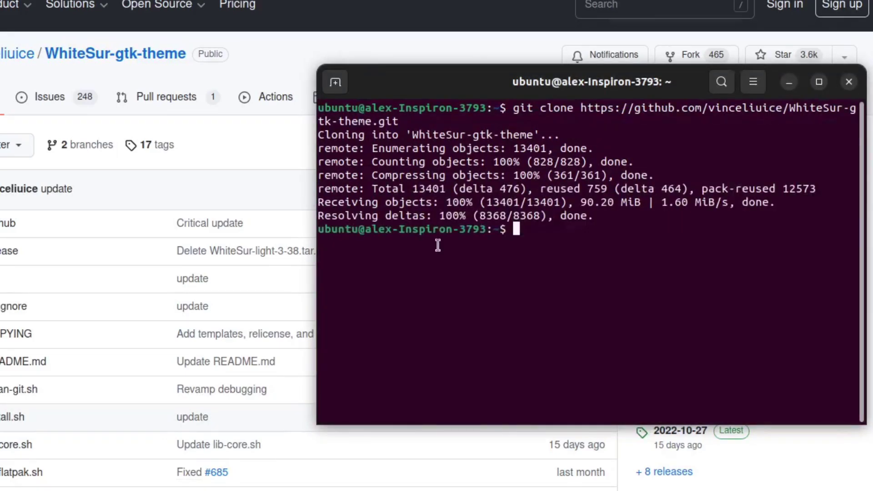
Change into WhiteSur-gtk-theme/ using Tab completion and list its files with ls
{"action": "type", "text": "cd Whi"}
{"action": "key", "text": "Tab"}
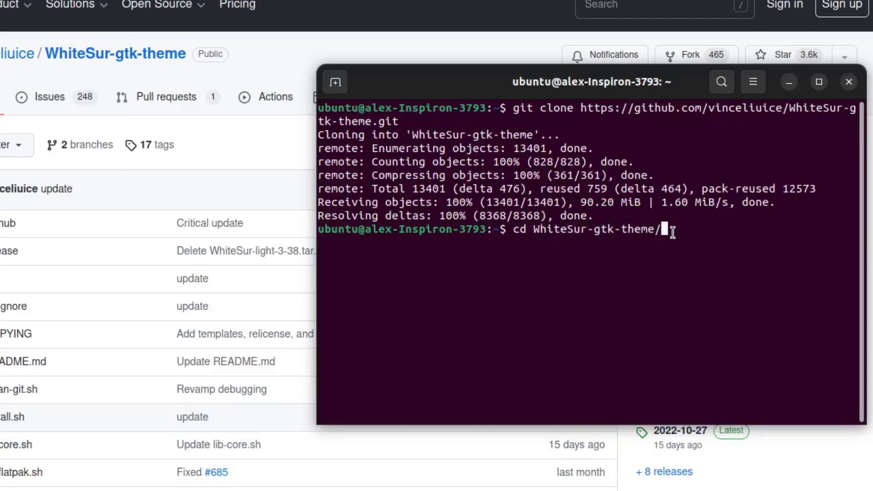
{"action": "key", "text": "Return"}
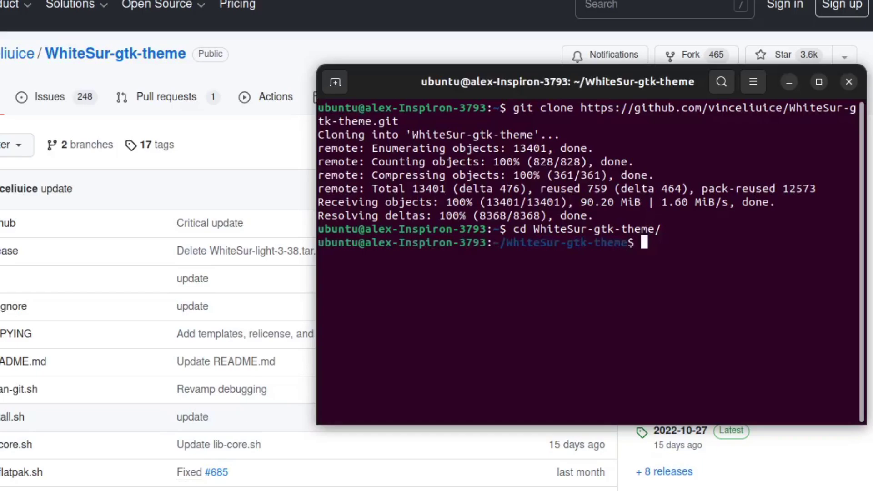
{"action": "type", "text": "ls"}
{"action": "key", "text": "Return"}
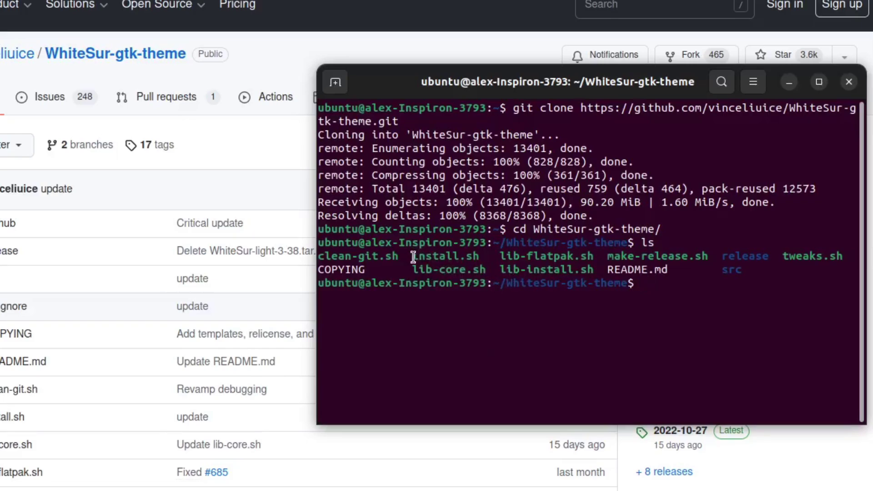
Start typing './install.sh -t all', then read the installer options in the GitHub README
{"action": "type", "text": "./install.sh"}
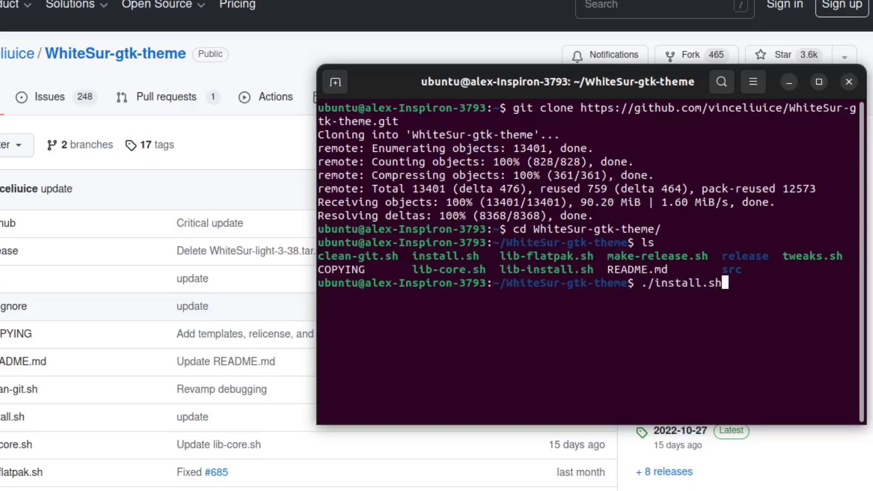
{"action": "type", "text": " -t a"}
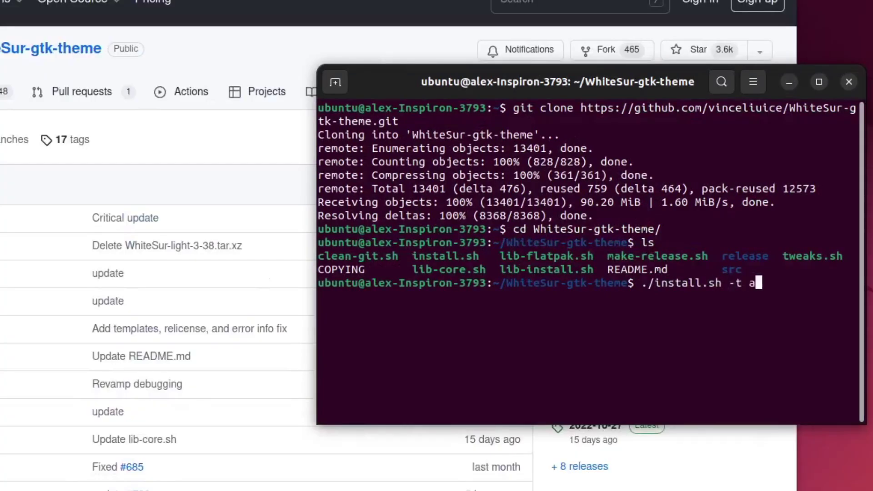
{"action": "type", "text": "ll"}
{"action": "left_click", "coordinate": [134, 130]}
{"action": "scroll", "coordinate": [135, 130], "scroll_direction": "down", "scroll_amount": 15}
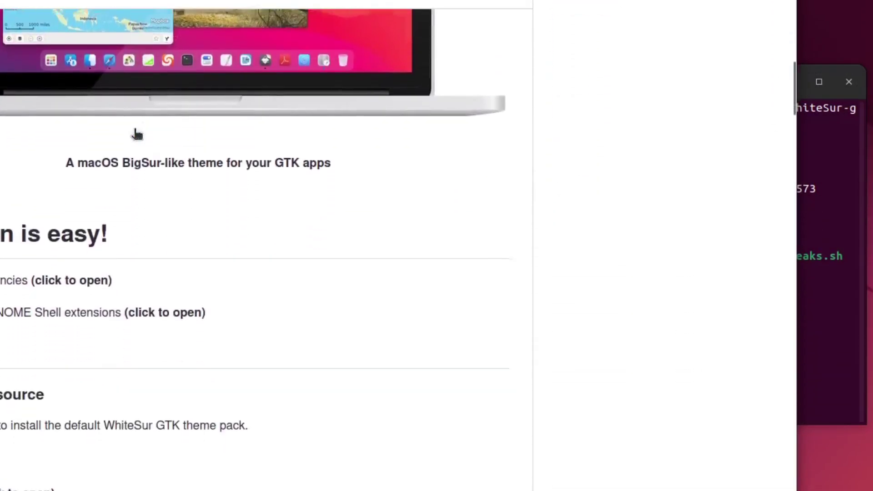
{"action": "scroll", "coordinate": [136, 133], "scroll_direction": "down", "scroll_amount": 20}
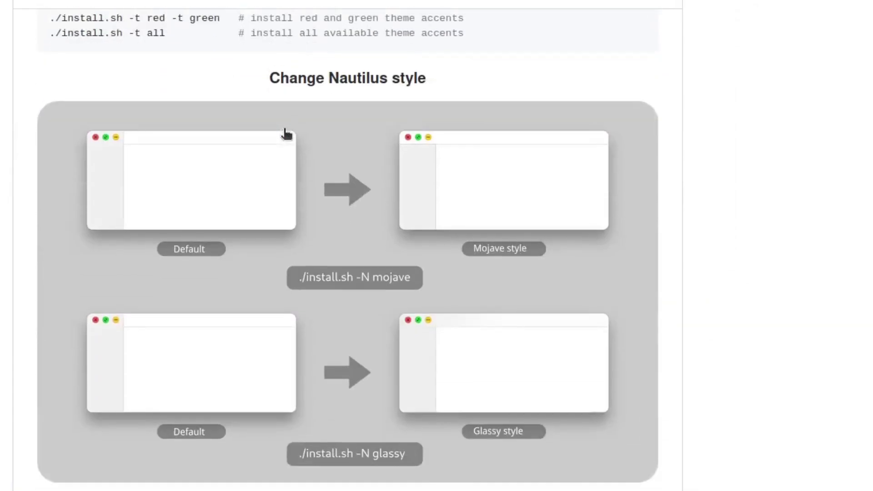
{"action": "scroll", "coordinate": [286, 133], "scroll_direction": "down", "scroll_amount": 20}
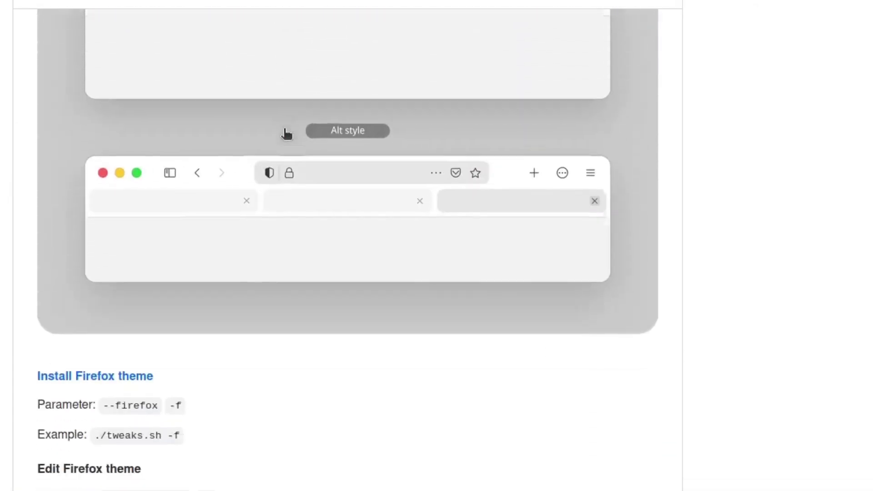
{"action": "scroll", "coordinate": [285, 133], "scroll_direction": "up", "scroll_amount": 20}
Run './install.sh -t all -N glassy' in the terminal
{"action": "key", "text": "alt+Tab"}
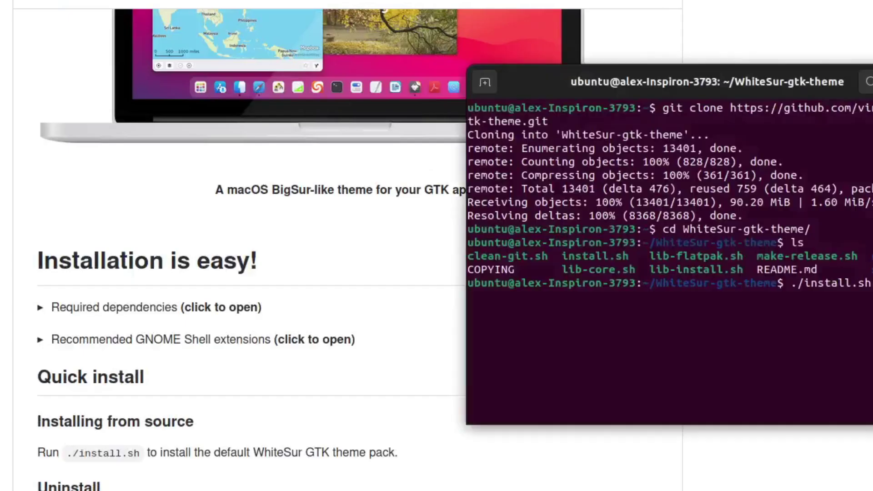
{"action": "type", "text": "./install.sh"}
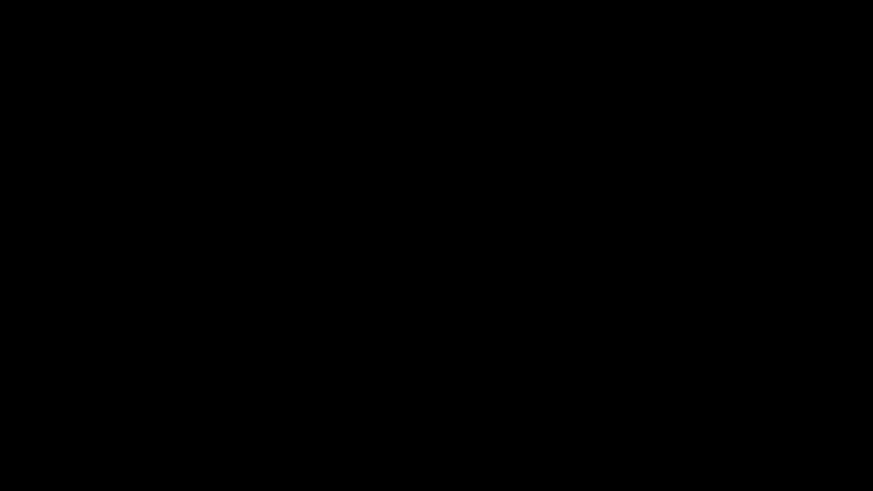
{"action": "type", "text": "-t all "}
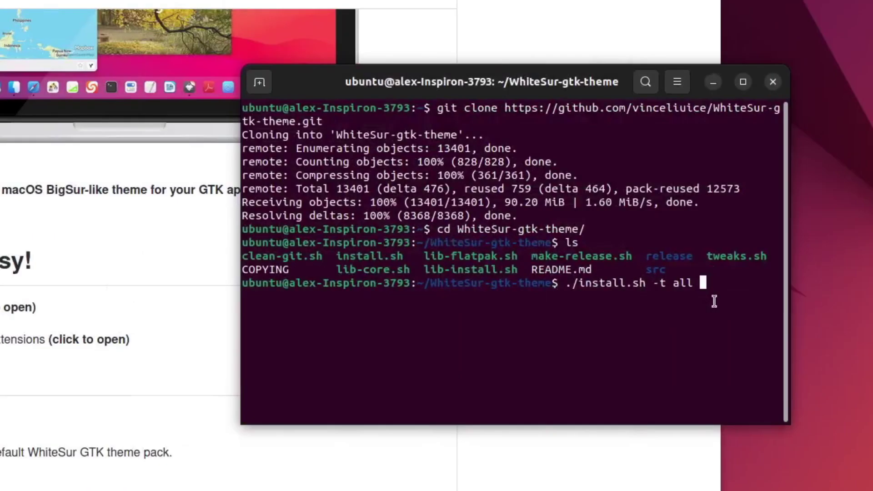
{"action": "type", "text": "-N glassy"}
{"action": "key", "text": "Return"}
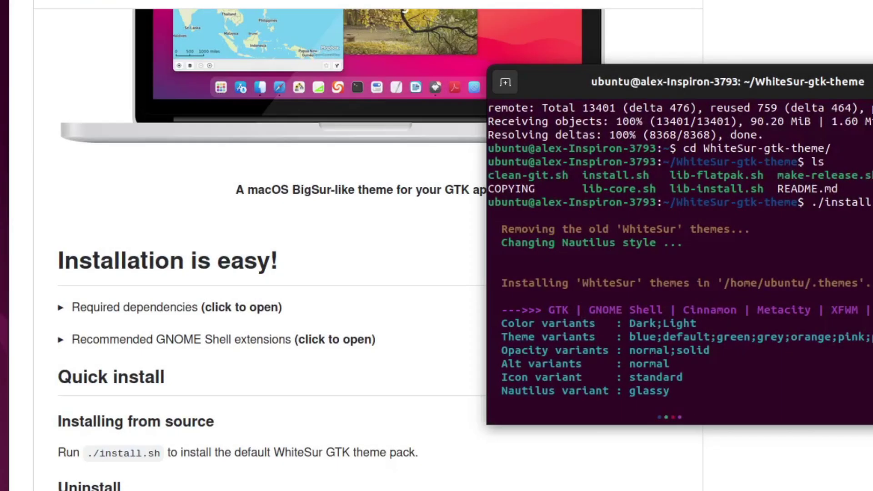
{"action": "left_click", "coordinate": [382, 327]}
{"action": "scroll", "coordinate": [381, 329], "scroll_direction": "up", "scroll_amount": 18}
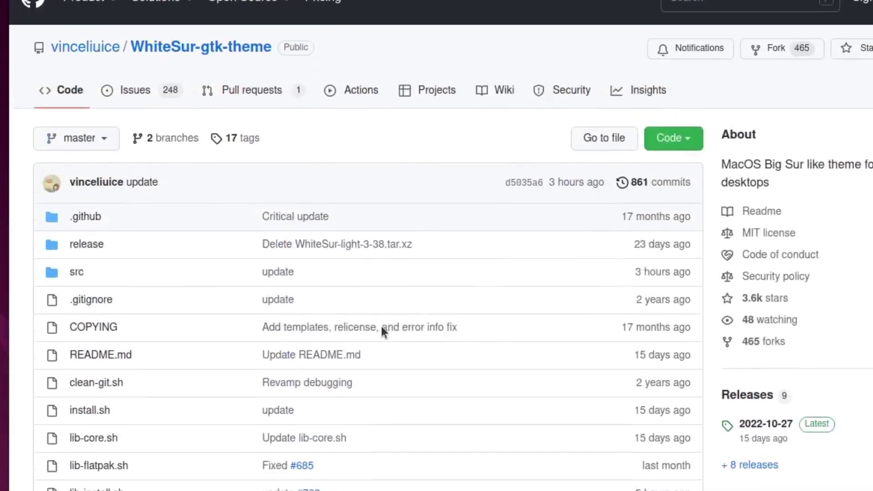
{"action": "scroll", "coordinate": [382, 328], "scroll_direction": "down", "scroll_amount": 20}
{"action": "scroll", "coordinate": [381, 326], "scroll_direction": "down", "scroll_amount": 20}
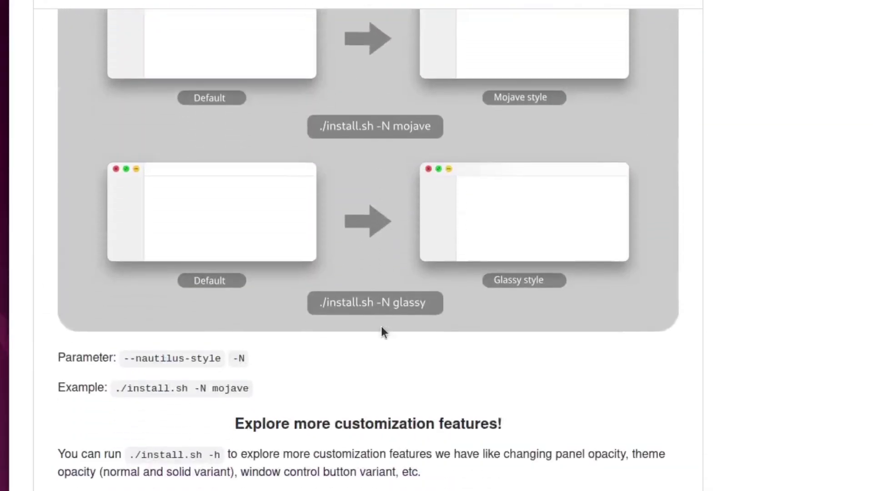
{"action": "scroll", "coordinate": [383, 330], "scroll_direction": "down", "scroll_amount": 20}
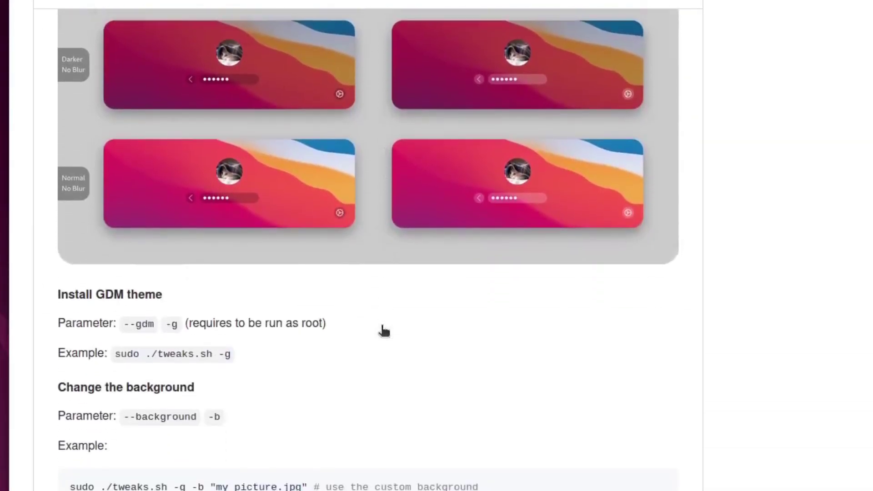
{"action": "scroll", "coordinate": [381, 326], "scroll_direction": "down", "scroll_amount": 10}
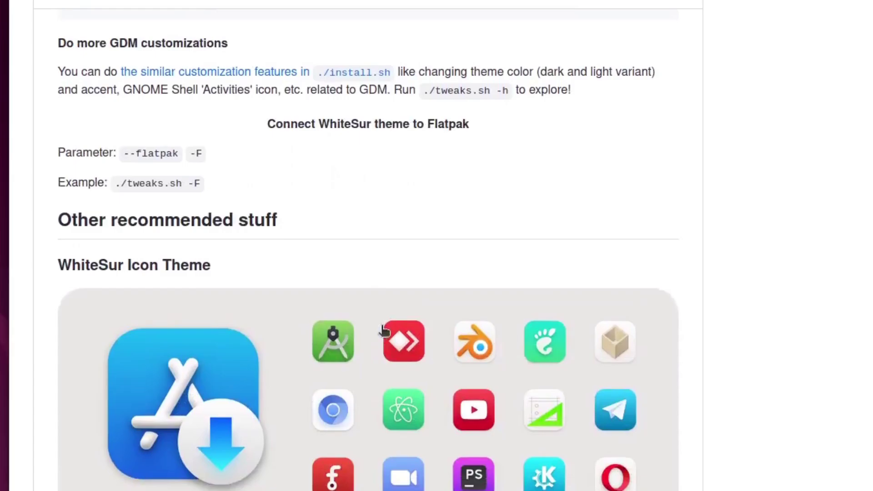
{"action": "scroll", "coordinate": [381, 326], "scroll_direction": "up", "scroll_amount": 17}
{"action": "scroll", "coordinate": [383, 331], "scroll_direction": "up", "scroll_amount": 12}
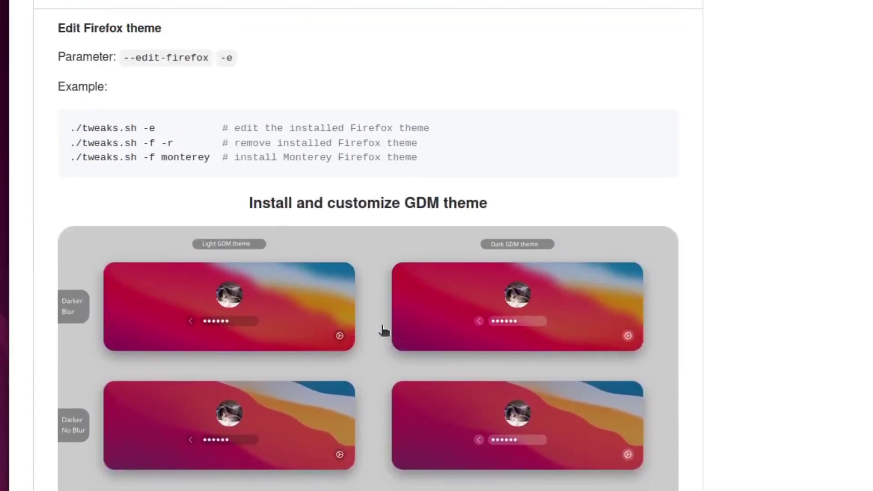
{"action": "scroll", "coordinate": [383, 329], "scroll_direction": "down", "scroll_amount": 8}
{"action": "scroll", "coordinate": [304, 305], "scroll_direction": "up", "scroll_amount": 2}
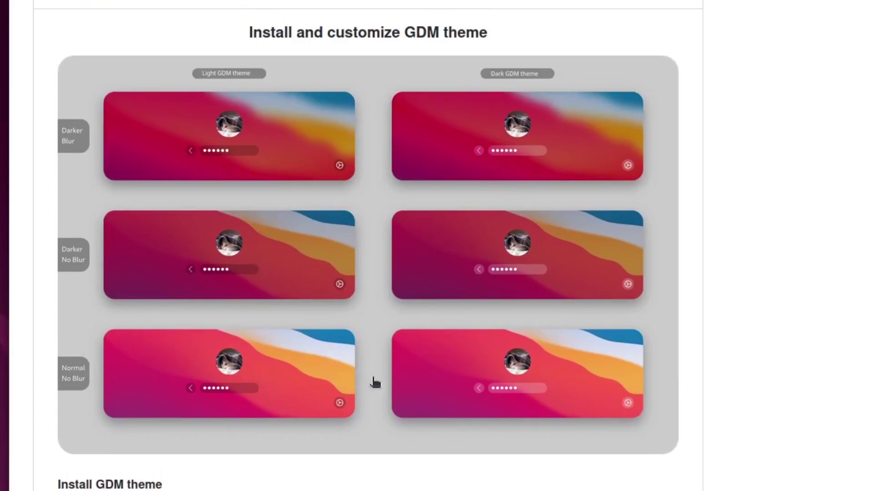
{"action": "scroll", "coordinate": [375, 383], "scroll_direction": "up", "scroll_amount": 20}
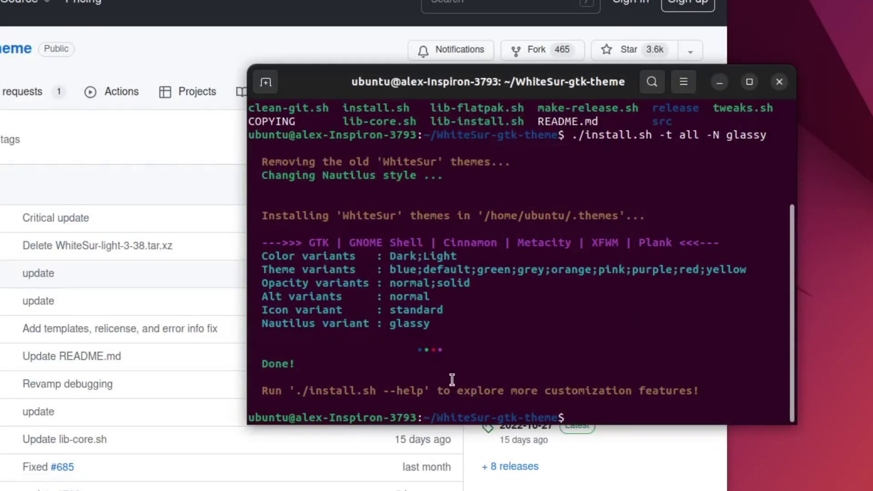
Type 'sudo ./tweaks.sh -g' at the terminal prompt
{"action": "type", "text": "sudo ./tweaks.sh"}
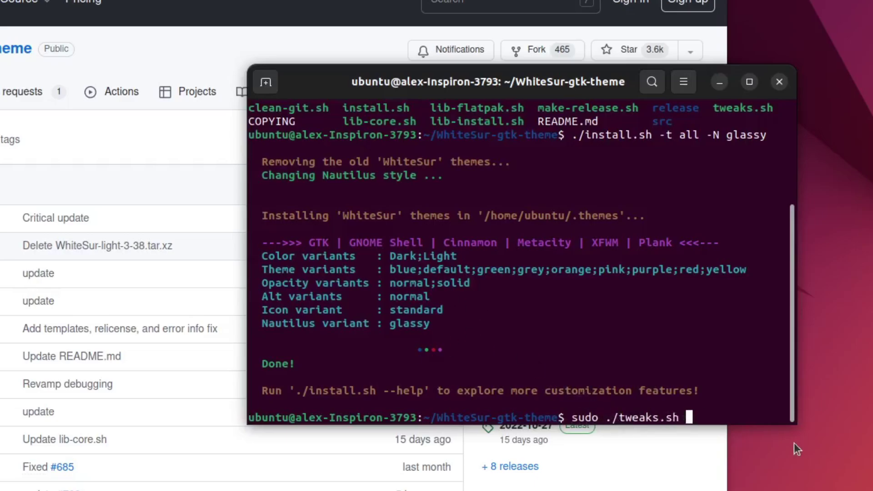
{"action": "type", "text": "-g"}
{"action": "scroll", "coordinate": [175, 111], "scroll_direction": "down", "scroll_amount": 20}
{"action": "scroll", "coordinate": [176, 112], "scroll_direction": "down", "scroll_amount": 15}
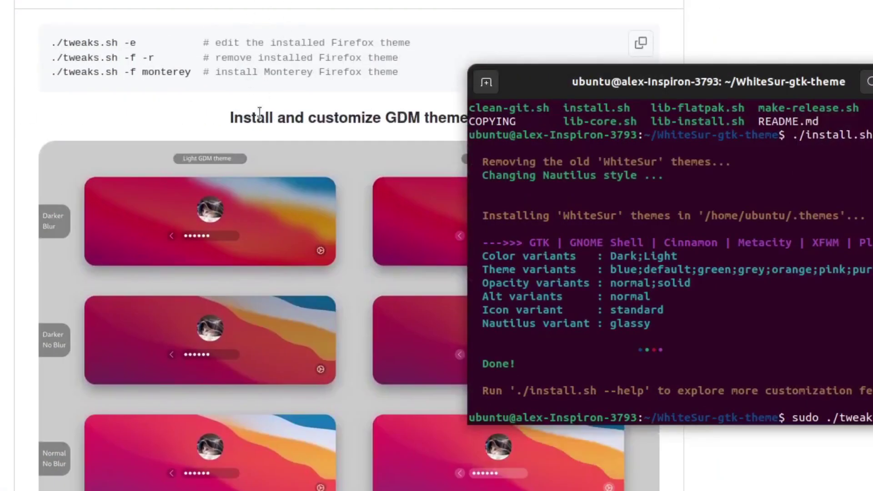
Review the README's 'Install and customize GDM theme' section
{"action": "left_click", "coordinate": [279, 117]}
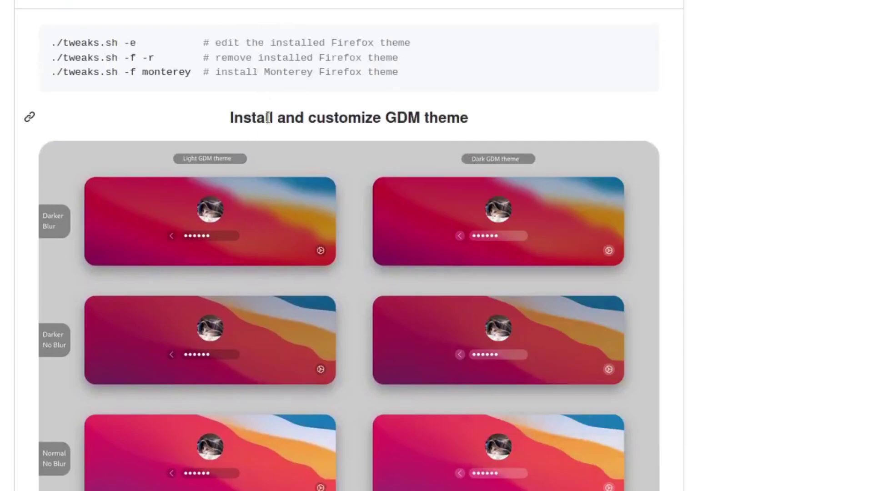
{"action": "triple_click", "coordinate": [268, 117]}
{"action": "left_click", "coordinate": [307, 117]}
{"action": "scroll", "coordinate": [216, 226], "scroll_direction": "down", "scroll_amount": 1}
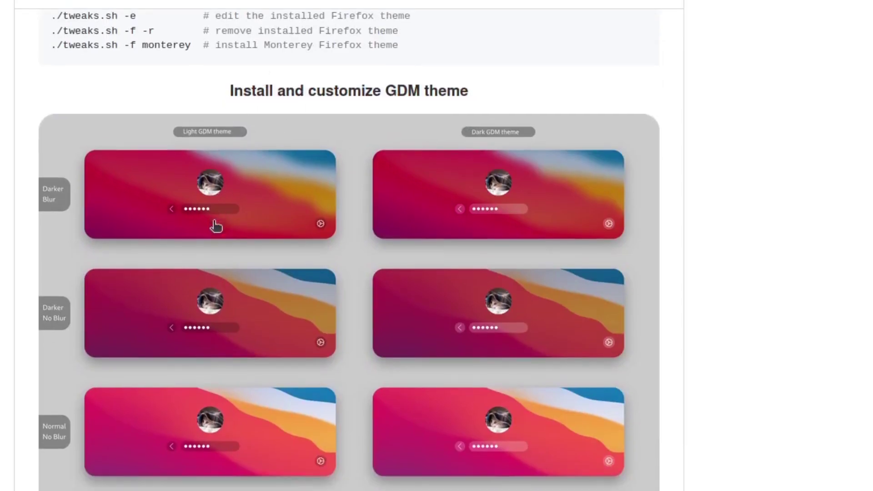
{"action": "scroll", "coordinate": [216, 225], "scroll_direction": "down", "scroll_amount": 8}
{"action": "scroll", "coordinate": [214, 224], "scroll_direction": "up", "scroll_amount": 9}
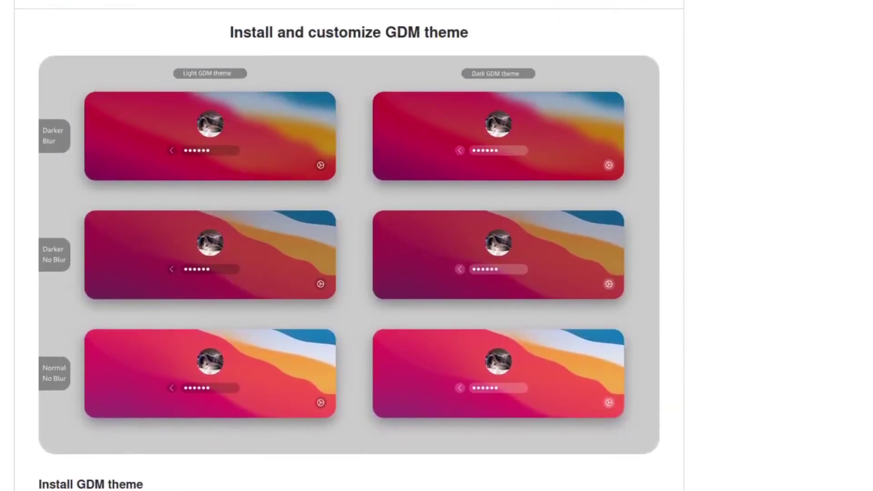
Run the tweaks command as administrator and submit the account password
{"action": "key", "text": "alt+Tab"}
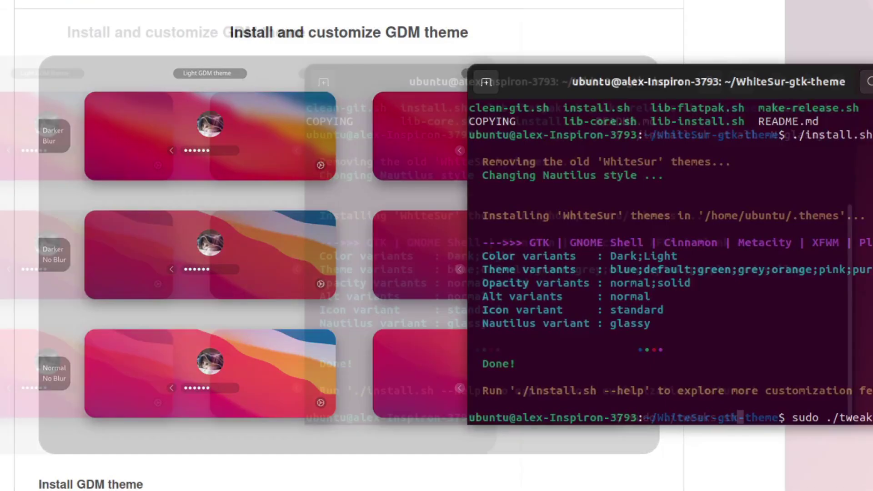
{"action": "key", "text": "Return"}
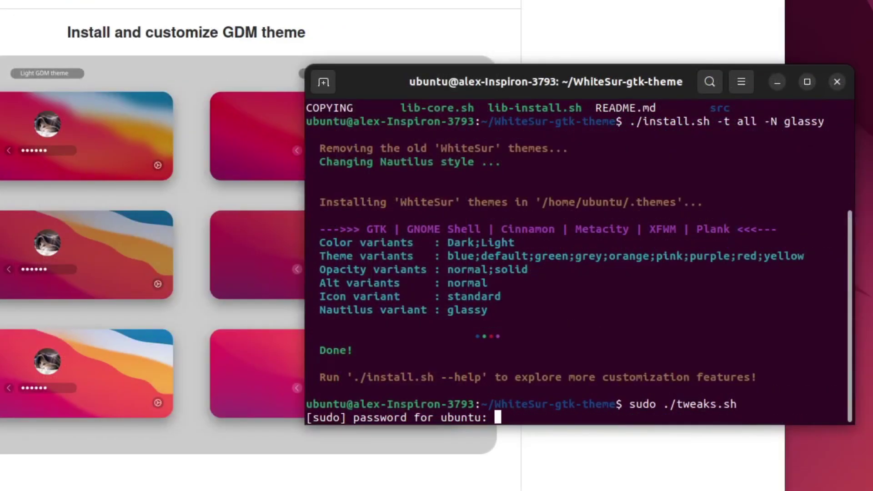
{"action": "key", "text": "Return"}
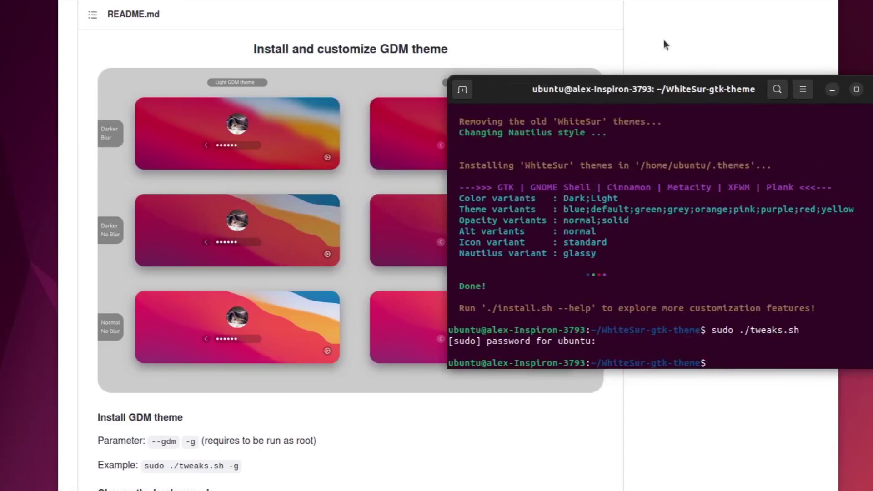
Open the vinceliuice/WhiteSur-icon-theme repository from the README and copy its HTTPS clone URL
{"action": "left_click", "coordinate": [665, 45]}
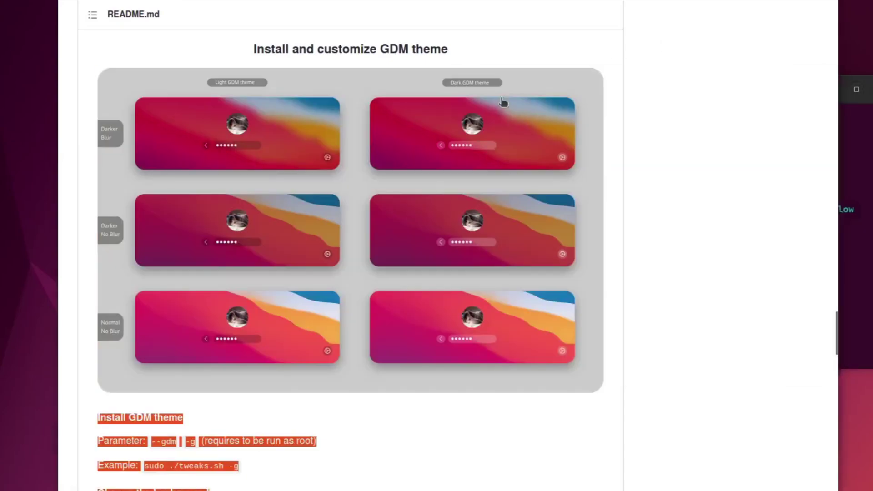
{"action": "scroll", "coordinate": [495, 150], "scroll_direction": "down", "scroll_amount": 10}
{"action": "left_click", "coordinate": [496, 149]}
{"action": "scroll", "coordinate": [495, 149], "scroll_direction": "down", "scroll_amount": 7}
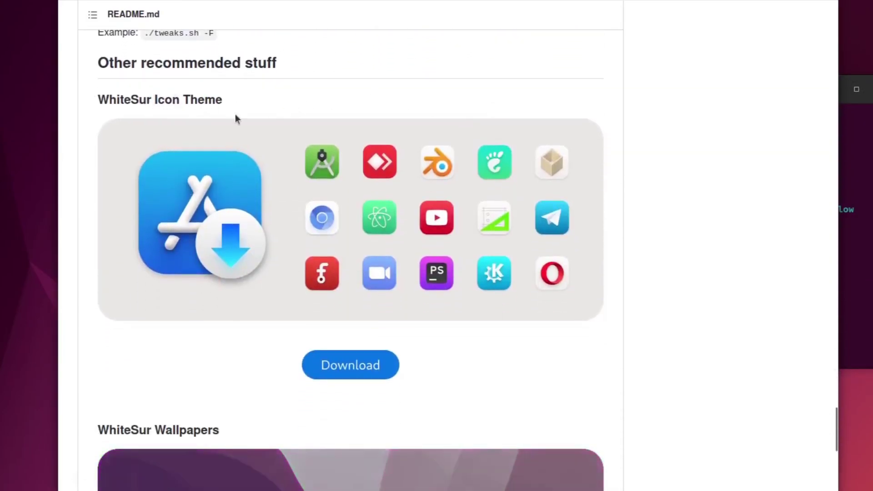
{"action": "left_click", "coordinate": [322, 362]}
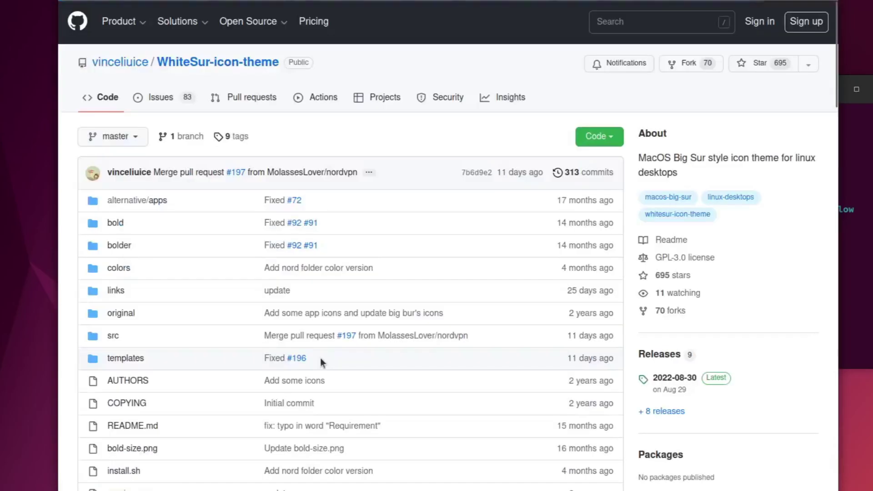
{"action": "scroll", "coordinate": [314, 337], "scroll_direction": "down", "scroll_amount": 3}
{"action": "scroll", "coordinate": [444, 167], "scroll_direction": "up", "scroll_amount": 4}
{"action": "left_click", "coordinate": [596, 137]}
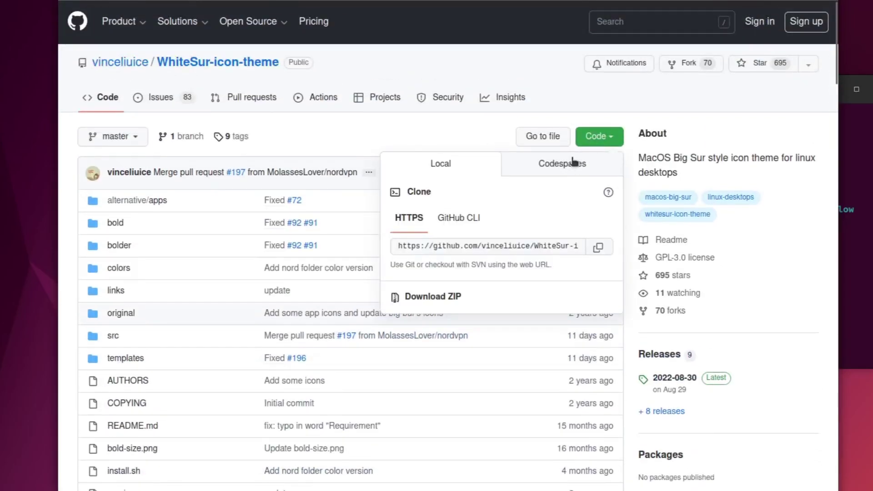
{"action": "left_click", "coordinate": [597, 248]}
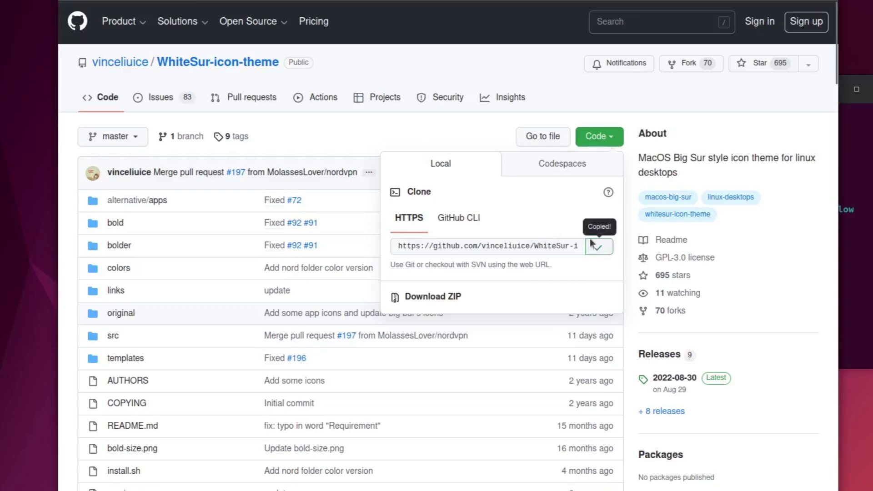
Clone the WhiteSur-icon-theme repository into the home folder with git clone and the pasted URL
{"action": "left_click", "coordinate": [855, 266]}
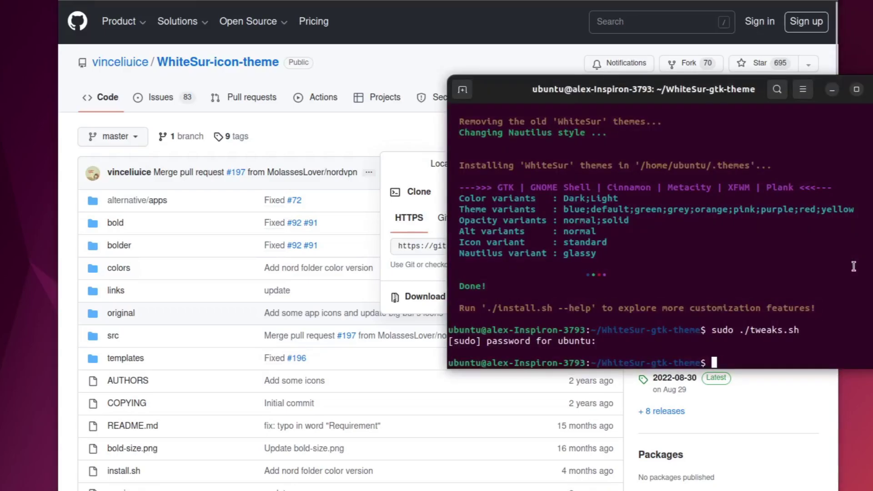
{"action": "type", "text": "cd ~"}
{"action": "key", "text": "Return"}
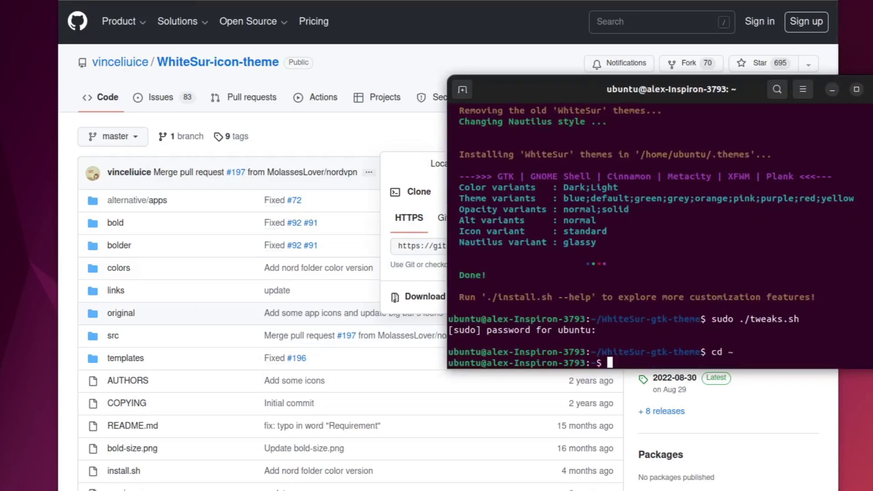
{"action": "type", "text": "git clone"}
{"action": "key", "text": "ctrl+shift+v"}
{"action": "key", "text": "Return"}
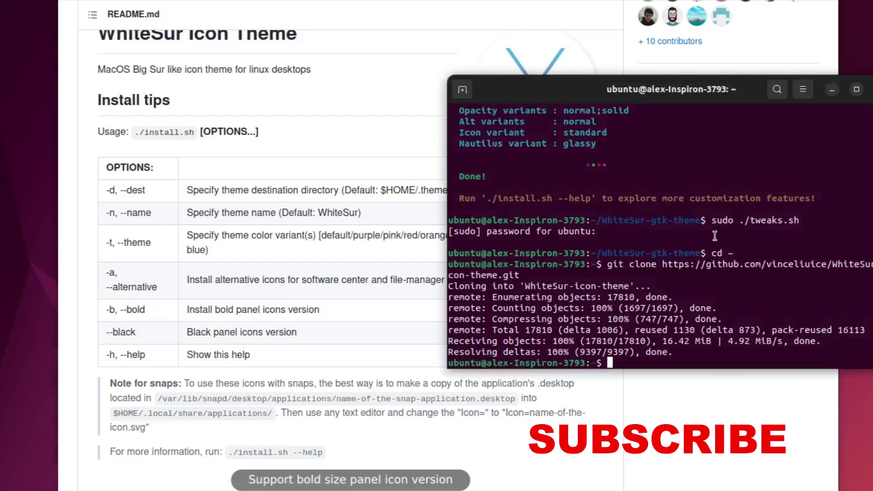
Enter WhiteSur-icon-theme, list its files and run ./install.sh to install the WhiteSur icons
{"action": "type", "text": "cd WhiteSur"}
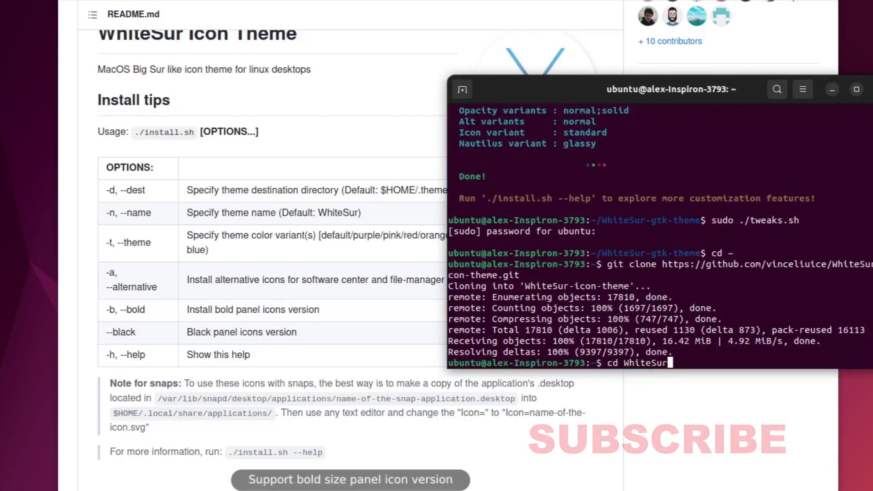
{"action": "key", "text": "Tab"}
{"action": "key", "text": "Tab"}
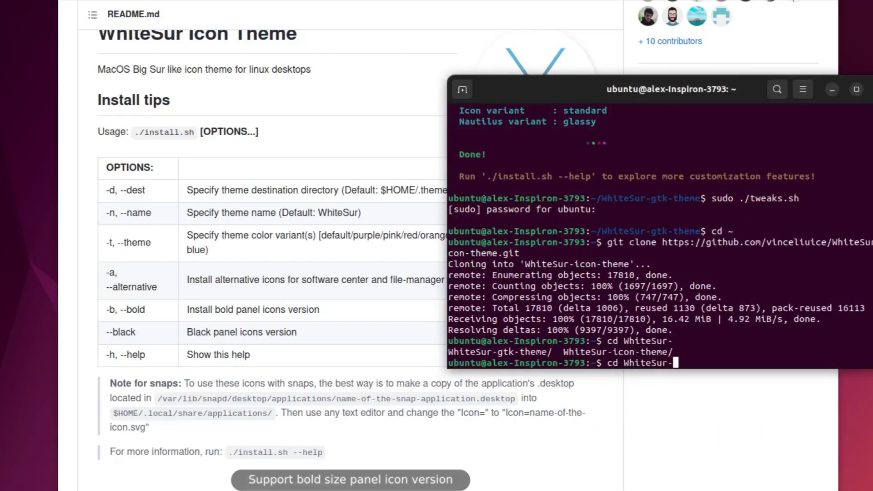
{"action": "type", "text": "icon"}
{"action": "key", "text": "Tab"}
{"action": "key", "text": "Return"}
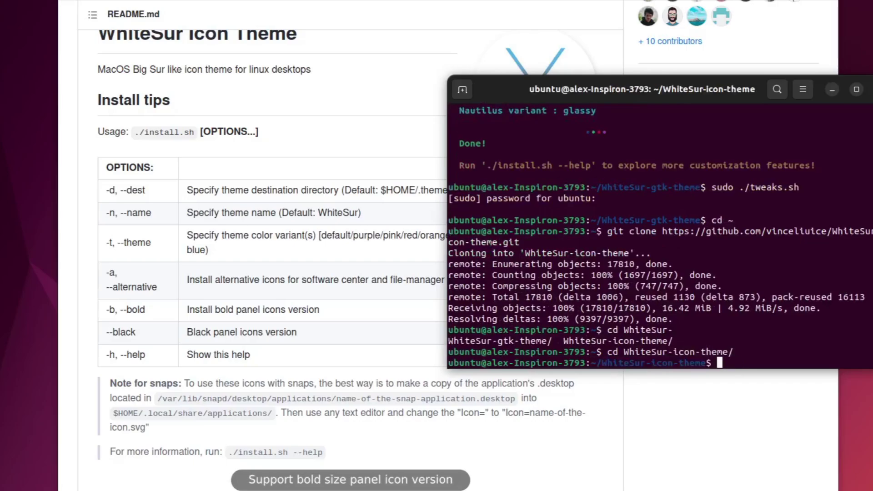
{"action": "type", "text": "ls"}
{"action": "key", "text": "Return"}
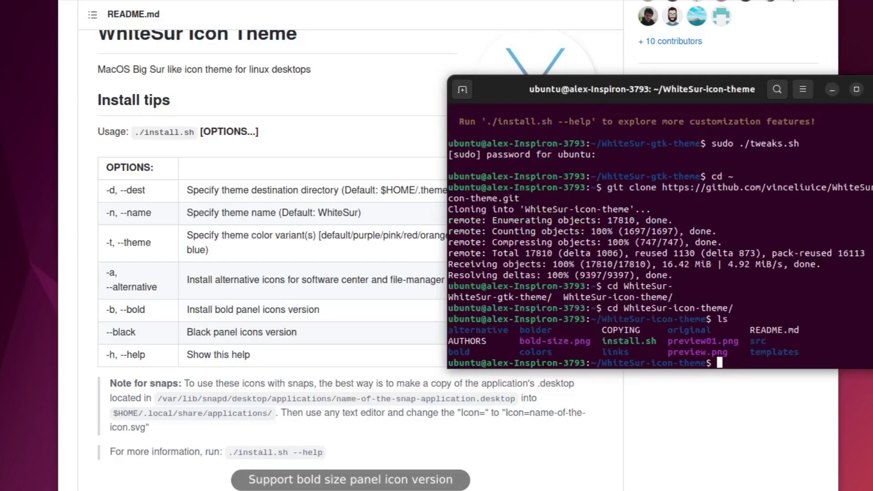
{"action": "type", "text": "./install.sh"}
{"action": "key", "text": "Return"}
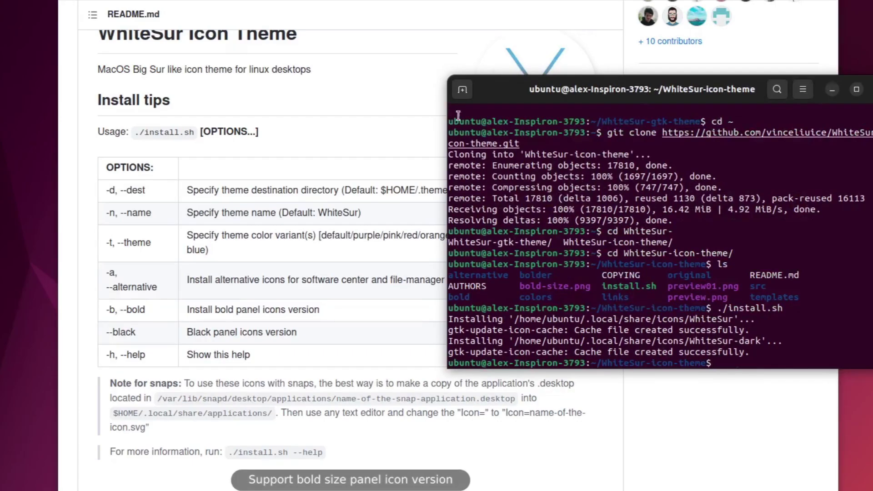
{"action": "left_click", "coordinate": [351, 13]}
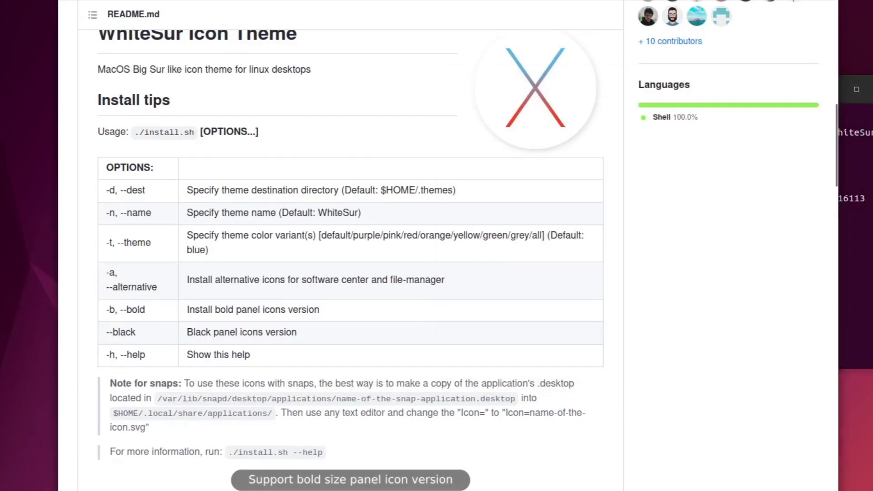
Open the WhiteSur-wallpapers repository page from the README
{"action": "scroll", "coordinate": [109, 63], "scroll_direction": "down", "scroll_amount": 20}
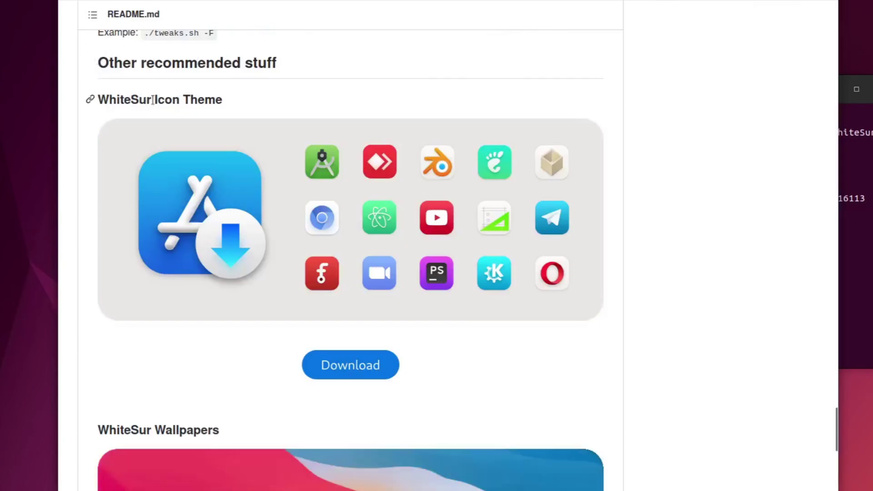
{"action": "scroll", "coordinate": [151, 101], "scroll_direction": "up", "scroll_amount": 3}
{"action": "scroll", "coordinate": [153, 103], "scroll_direction": "down", "scroll_amount": 10}
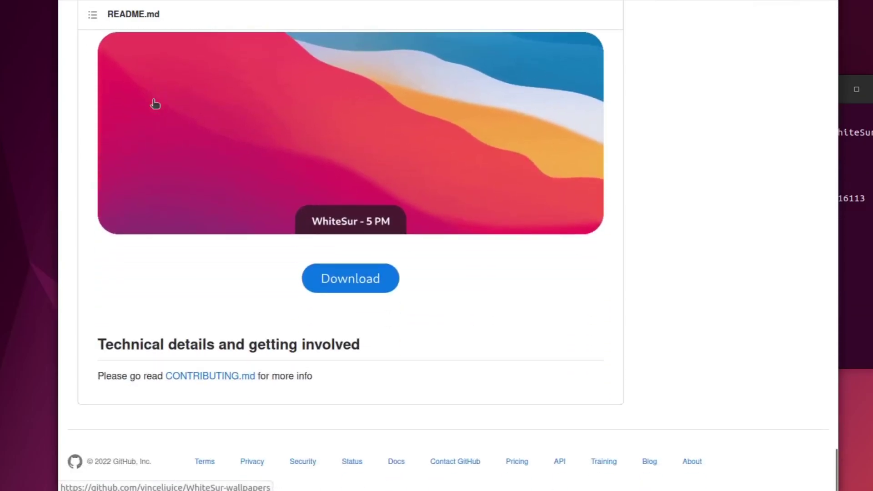
{"action": "scroll", "coordinate": [145, 96], "scroll_direction": "up", "scroll_amount": 5}
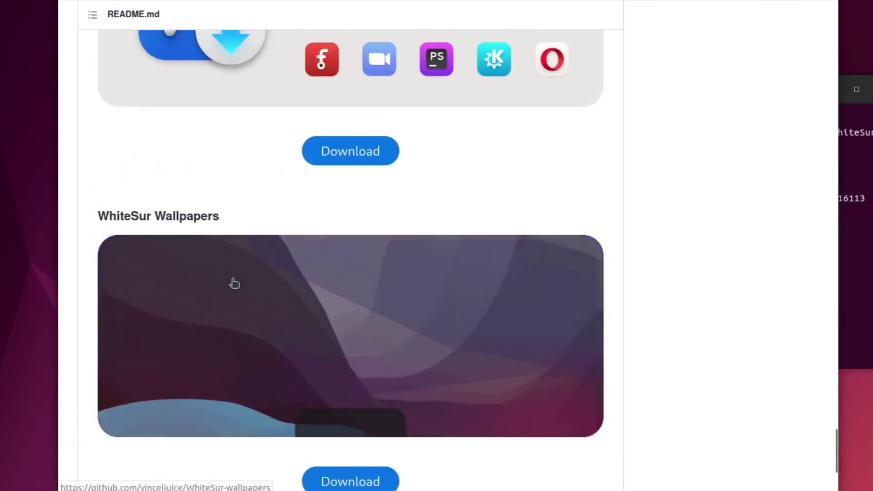
{"action": "scroll", "coordinate": [234, 283], "scroll_direction": "down", "scroll_amount": 3}
{"action": "left_click", "coordinate": [313, 346]}
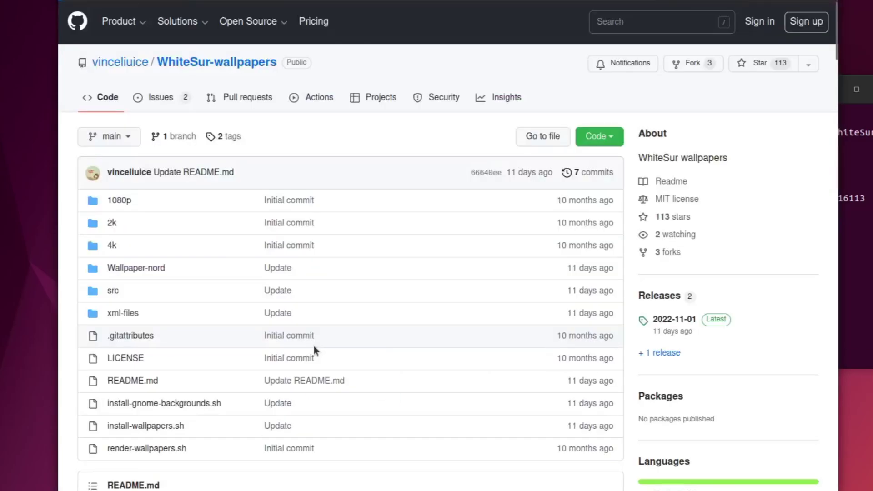
Save the Monterey light wallpaper image as Monterey-light.png
{"action": "scroll", "coordinate": [314, 345], "scroll_direction": "down", "scroll_amount": 20}
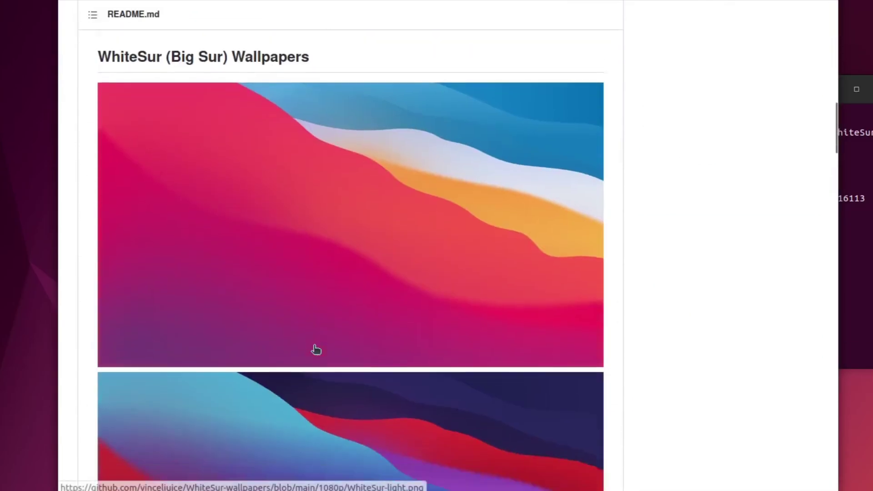
{"action": "scroll", "coordinate": [316, 349], "scroll_direction": "down", "scroll_amount": 15}
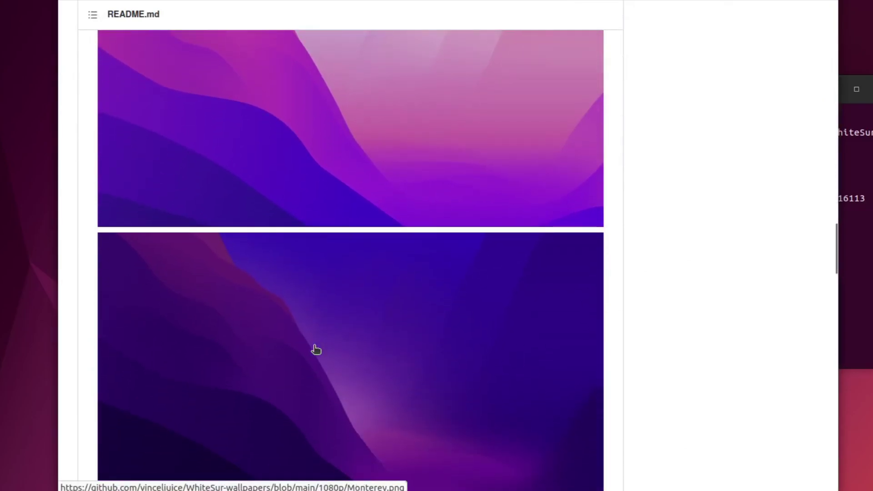
{"action": "scroll", "coordinate": [316, 349], "scroll_direction": "down", "scroll_amount": 14}
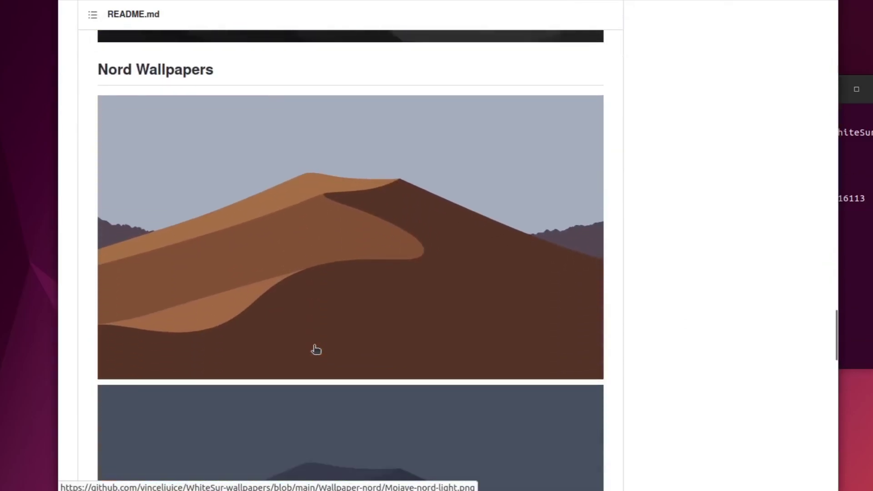
{"action": "scroll", "coordinate": [316, 349], "scroll_direction": "up", "scroll_amount": 7}
{"action": "scroll", "coordinate": [316, 349], "scroll_direction": "up", "scroll_amount": 15}
{"action": "scroll", "coordinate": [431, 219], "scroll_direction": "down", "scroll_amount": 5}
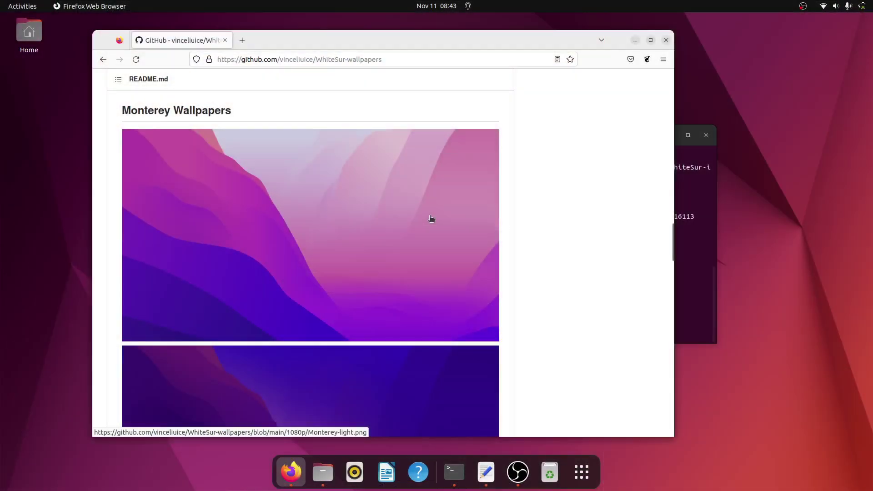
{"action": "right_click", "coordinate": [243, 216]}
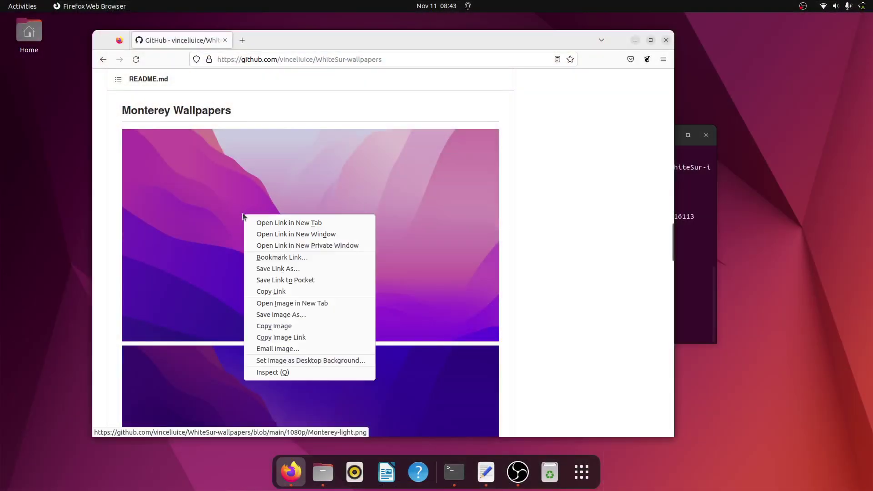
{"action": "left_click", "coordinate": [273, 314]}
{"action": "key", "text": "Return"}
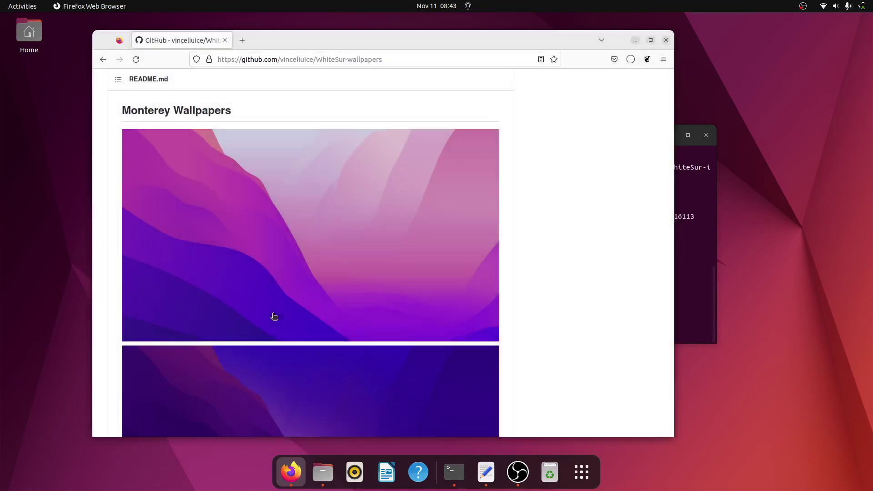
In a new Files window, set Downloads/Monterey-light.png as wallpaper, then close the window
{"action": "right_click", "coordinate": [323, 472]}
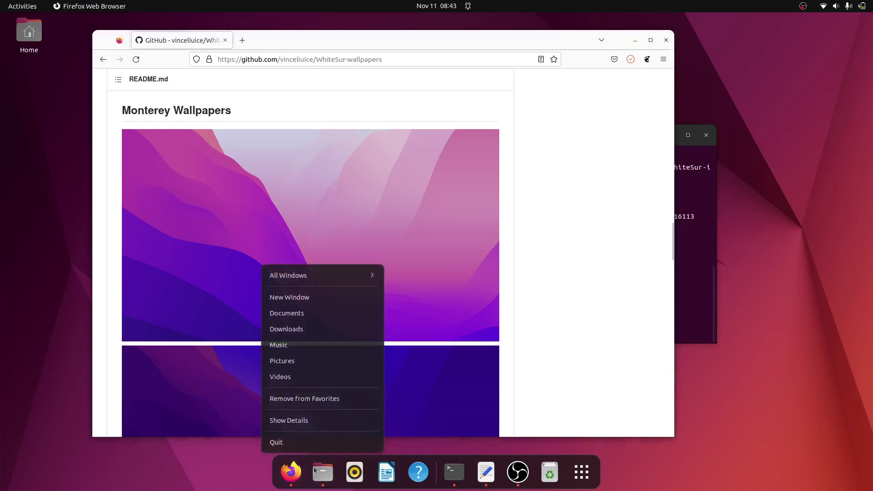
{"action": "left_click", "coordinate": [316, 297]}
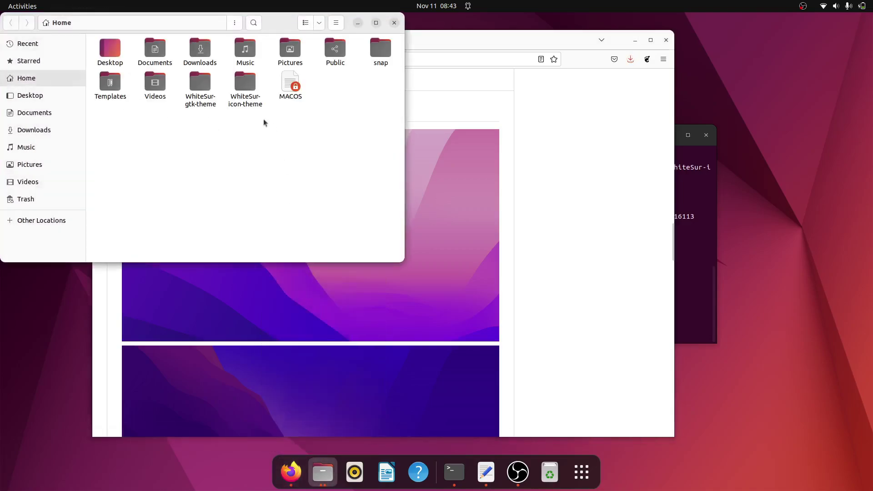
{"action": "double_click", "coordinate": [210, 62]}
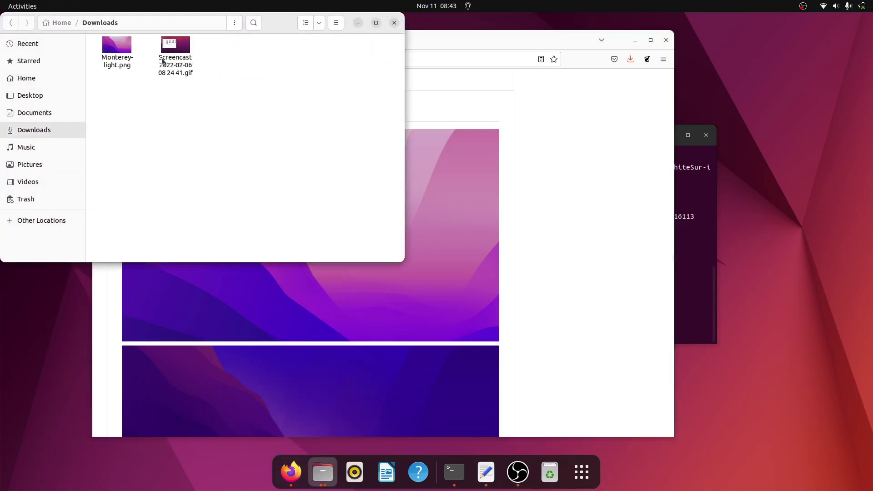
{"action": "right_click", "coordinate": [129, 50]}
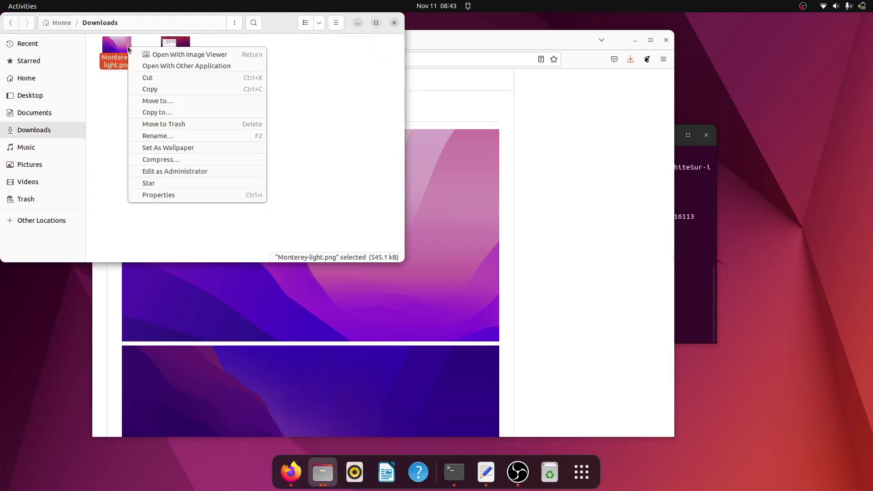
{"action": "left_click", "coordinate": [167, 148]}
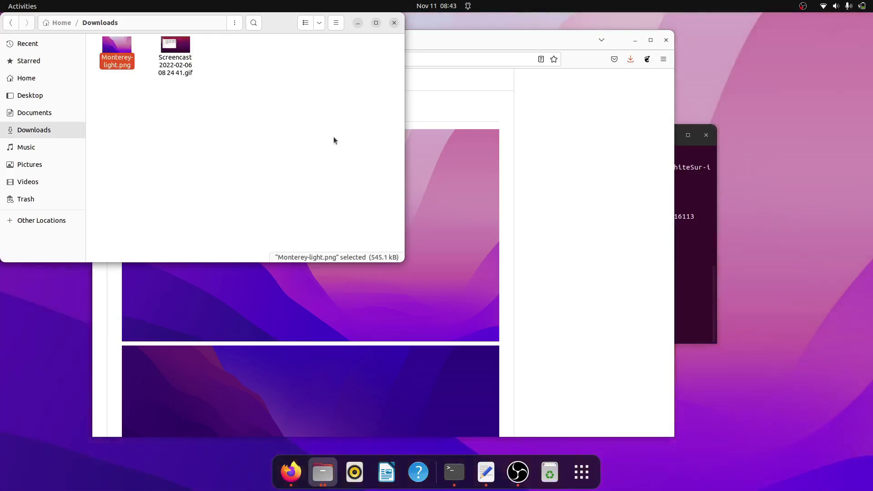
{"action": "left_click", "coordinate": [394, 23]}
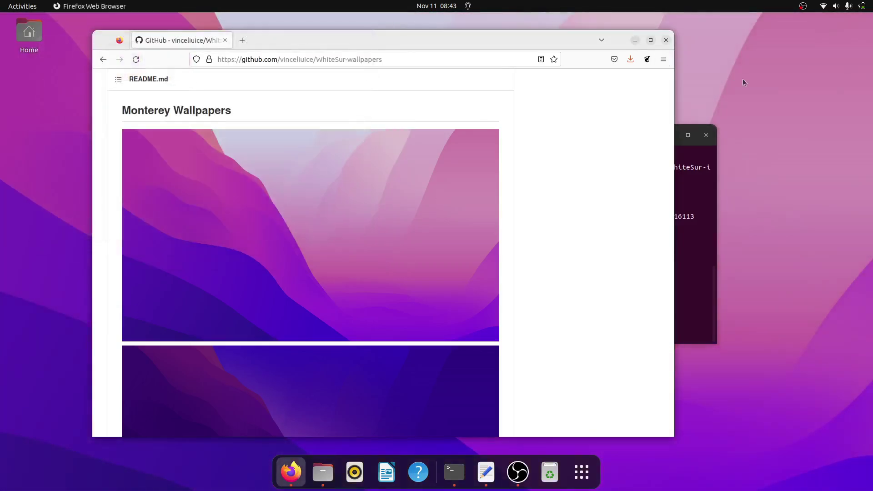
Launch GNOME Tweaks from the Super search and show its Appearance page
{"action": "left_click", "coordinate": [685, 221]}
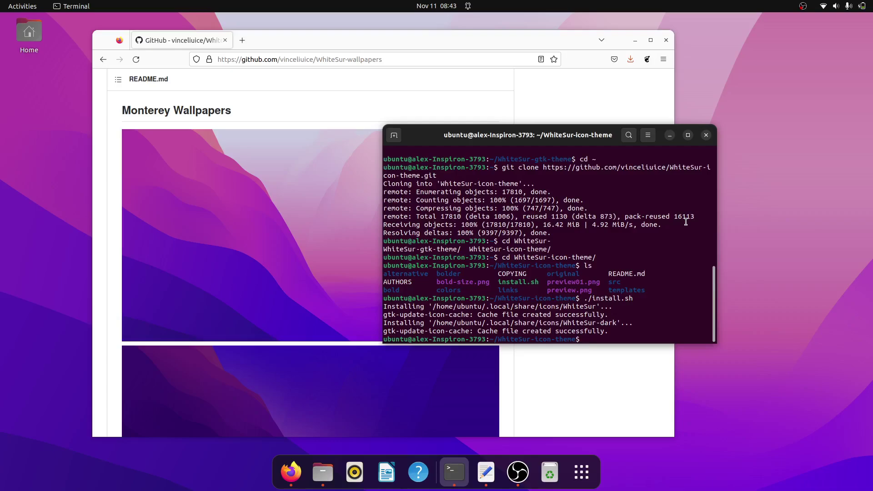
{"action": "key", "text": "super"}
{"action": "type", "text": "tweask"}
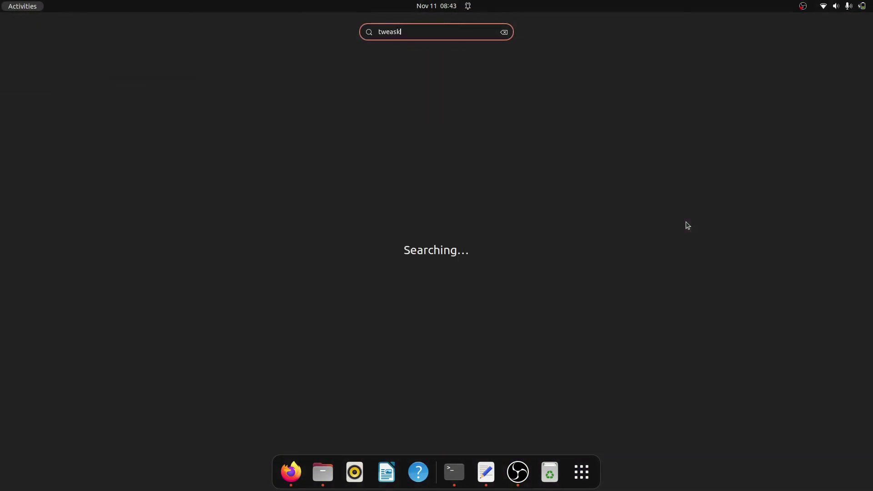
{"action": "key", "text": "Return"}
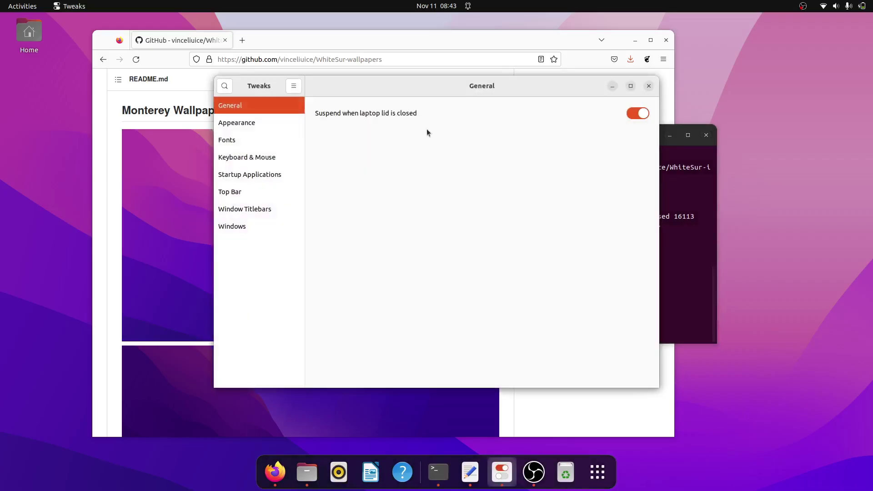
{"action": "left_click", "coordinate": [284, 121]}
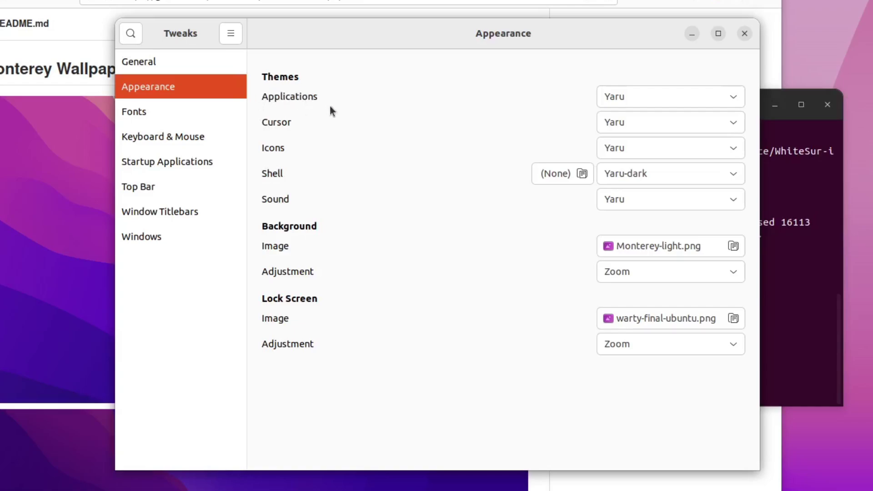
Set the Applications theme to WhiteSur-Light
{"action": "left_click", "coordinate": [617, 93]}
{"action": "scroll", "coordinate": [630, 154], "scroll_direction": "up", "scroll_amount": 15}
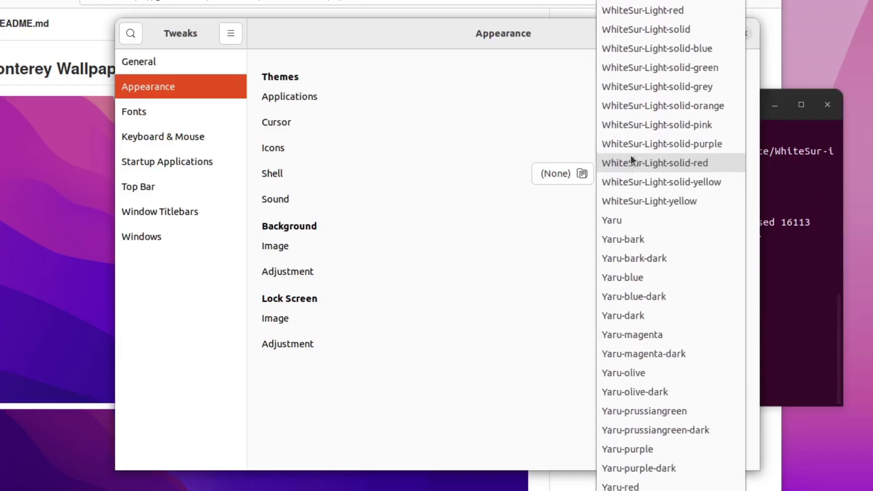
{"action": "scroll", "coordinate": [630, 154], "scroll_direction": "up", "scroll_amount": 1}
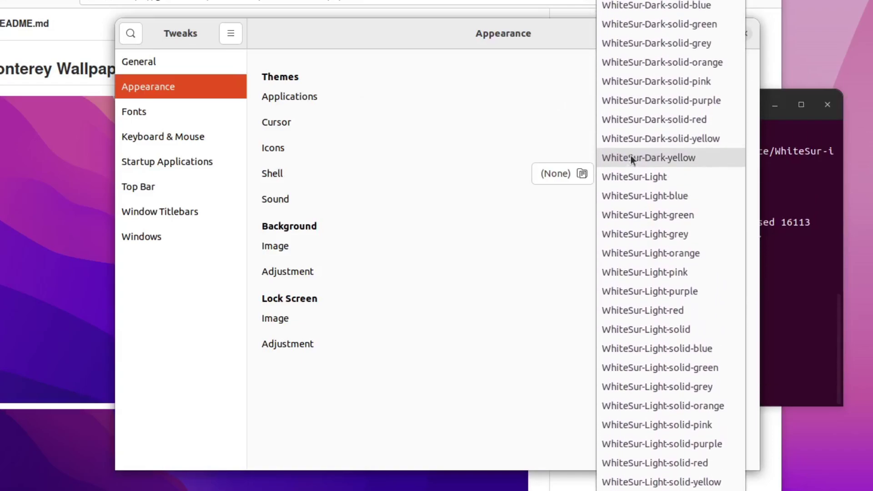
{"action": "scroll", "coordinate": [652, 48], "scroll_direction": "up", "scroll_amount": 4}
{"action": "scroll", "coordinate": [652, 48], "scroll_direction": "down", "scroll_amount": 6}
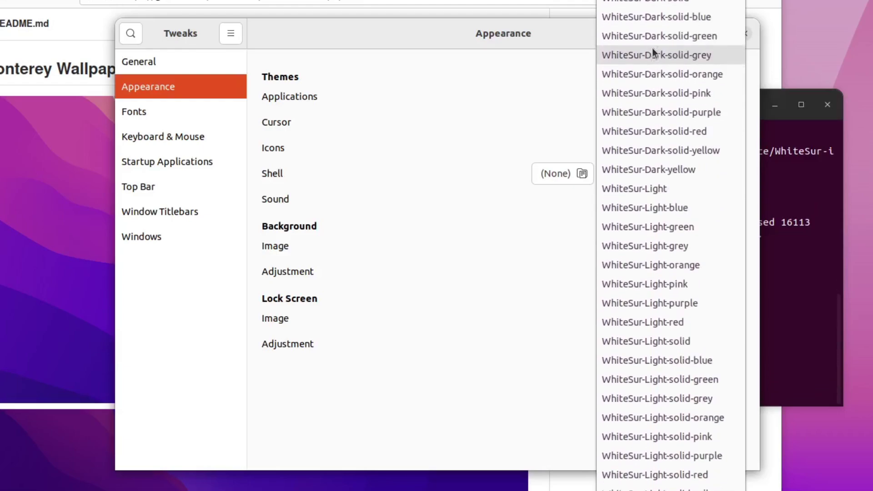
{"action": "scroll", "coordinate": [638, 138], "scroll_direction": "up", "scroll_amount": 9}
{"action": "scroll", "coordinate": [638, 138], "scroll_direction": "up", "scroll_amount": 4}
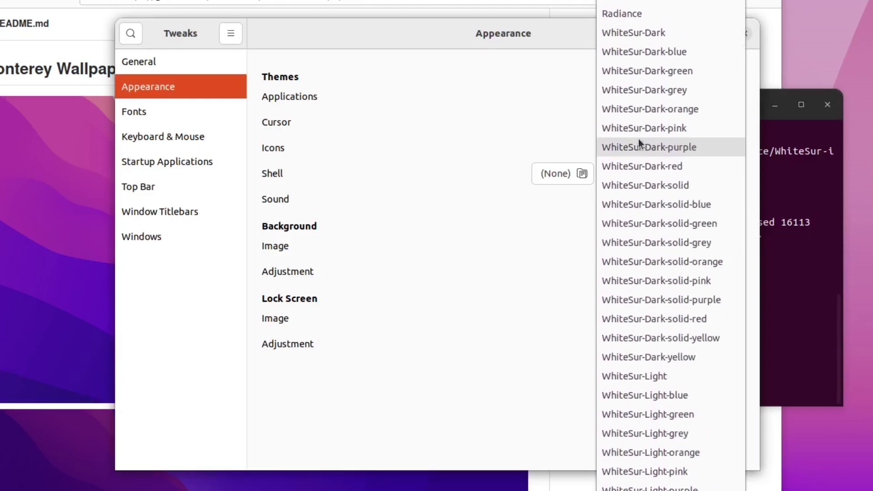
{"action": "scroll", "coordinate": [639, 139], "scroll_direction": "down", "scroll_amount": 6}
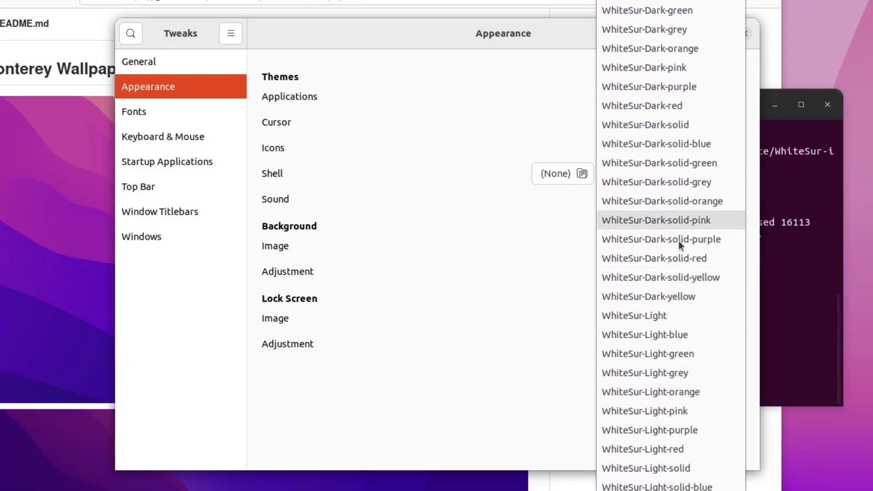
{"action": "scroll", "coordinate": [677, 278], "scroll_direction": "down", "scroll_amount": 7}
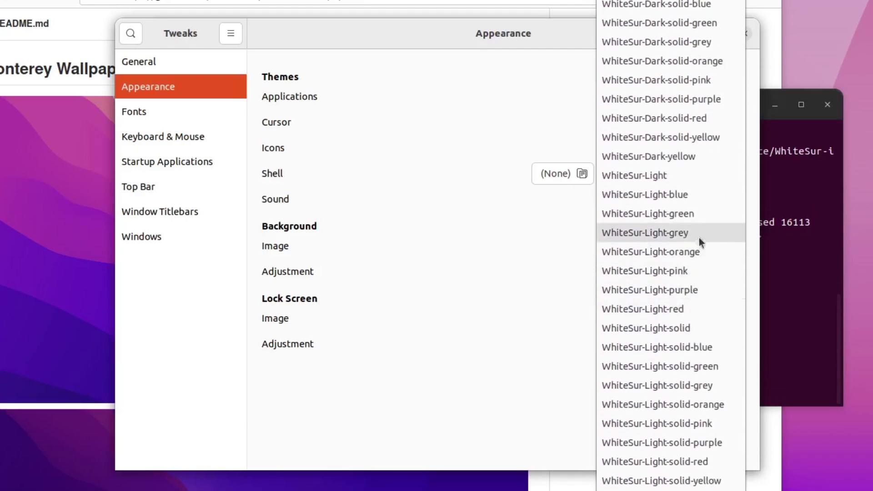
{"action": "left_click", "coordinate": [672, 176]}
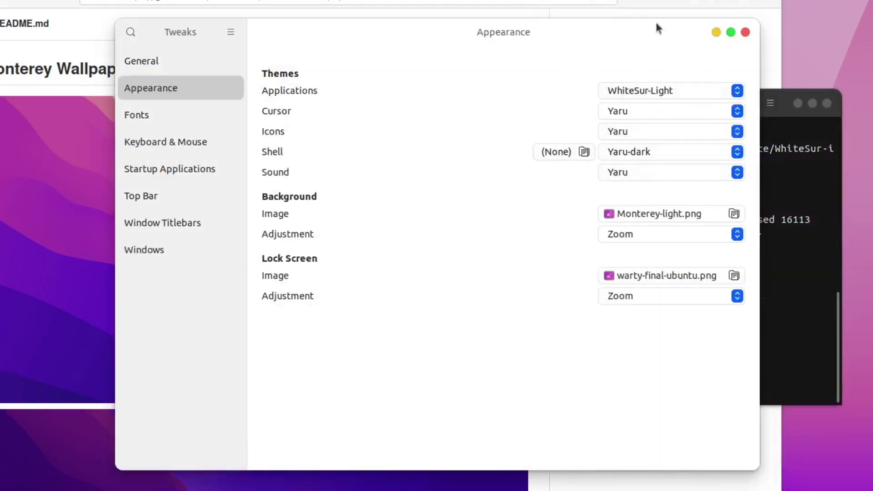
Set the Icons theme to WhiteSur and look through the Shell theme choices
{"action": "left_click", "coordinate": [616, 137]}
{"action": "scroll", "coordinate": [615, 137], "scroll_direction": "up", "scroll_amount": 2}
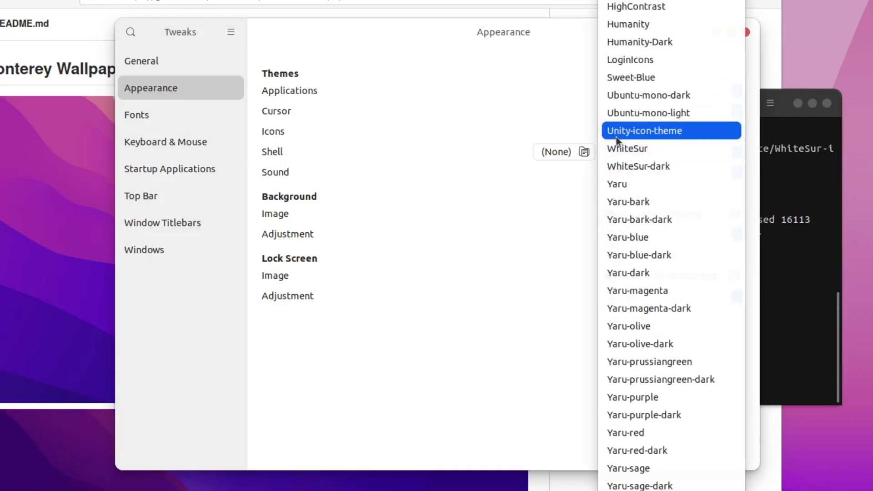
{"action": "left_click", "coordinate": [620, 148]}
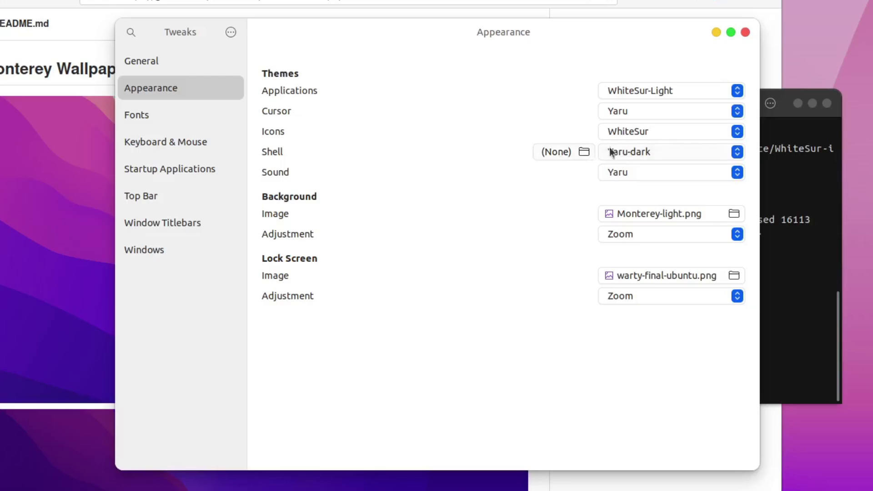
{"action": "left_click", "coordinate": [610, 150]}
{"action": "scroll", "coordinate": [611, 150], "scroll_direction": "up", "scroll_amount": 10}
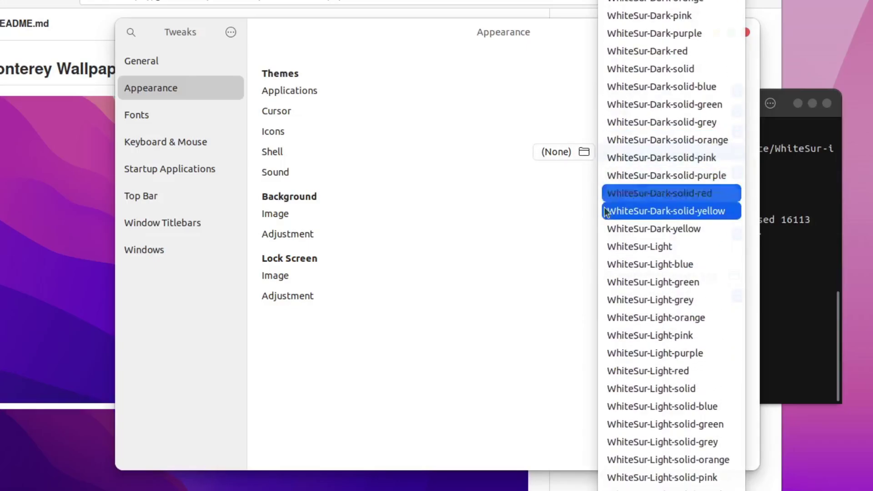
{"action": "scroll", "coordinate": [609, 251], "scroll_direction": "down", "scroll_amount": 3}
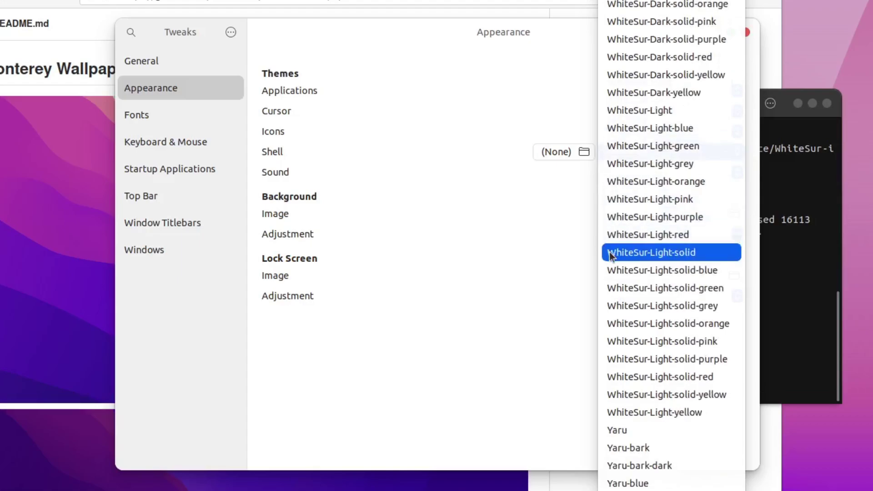
{"action": "scroll", "coordinate": [609, 256], "scroll_direction": "up", "scroll_amount": 5}
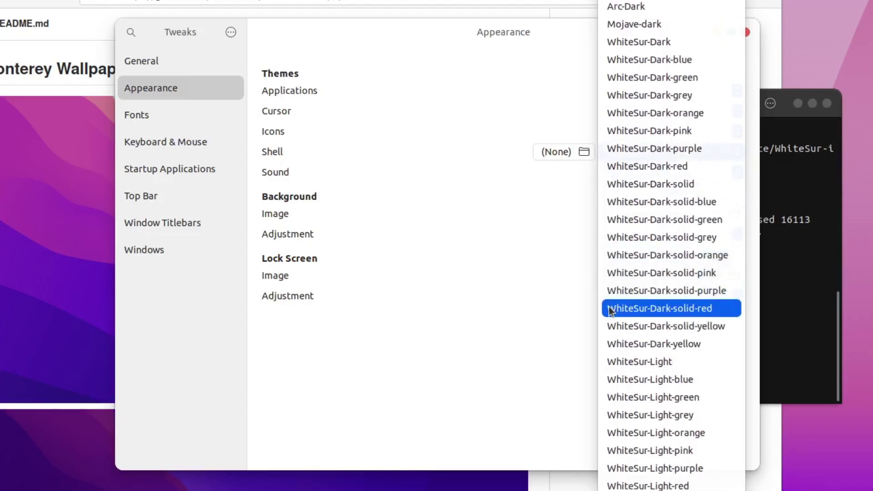
{"action": "key", "text": "Escape"}
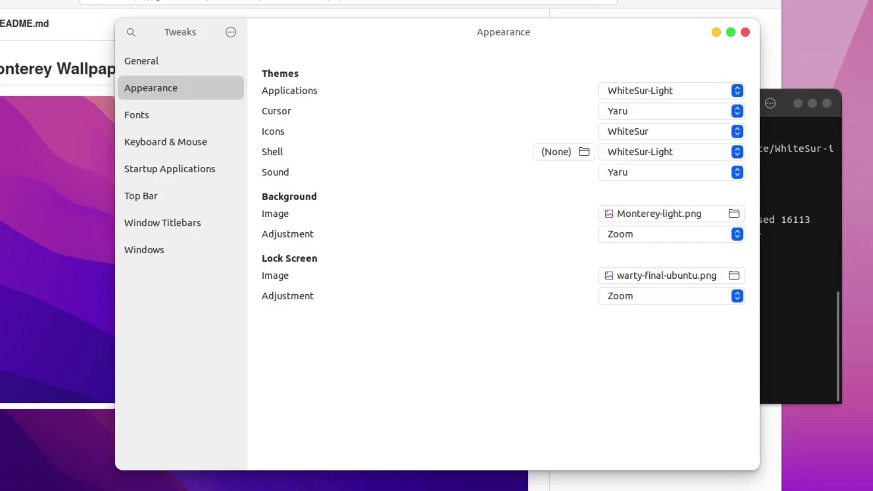
Search gnome-look.org for 'macos cusor' in a new browser tab
{"action": "key", "text": "alt+Tab"}
{"action": "key", "text": "ctrl+t"}
{"action": "type", "text": "gnome"}
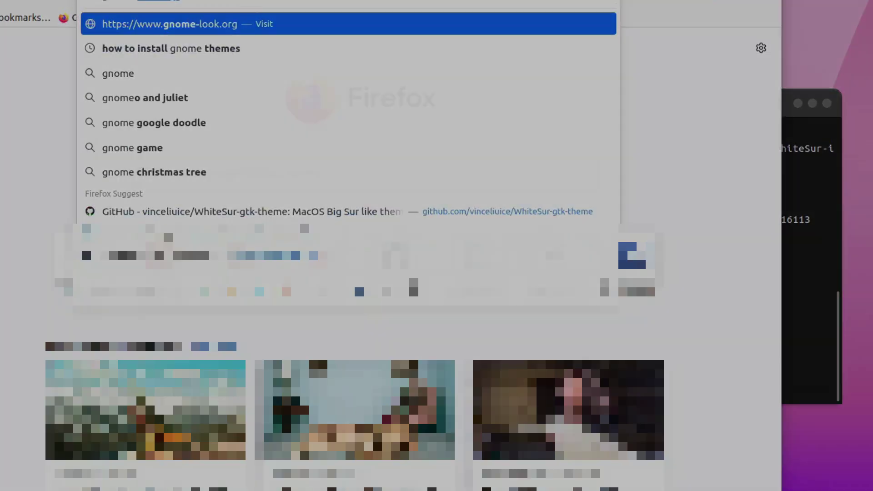
{"action": "key", "text": "Return"}
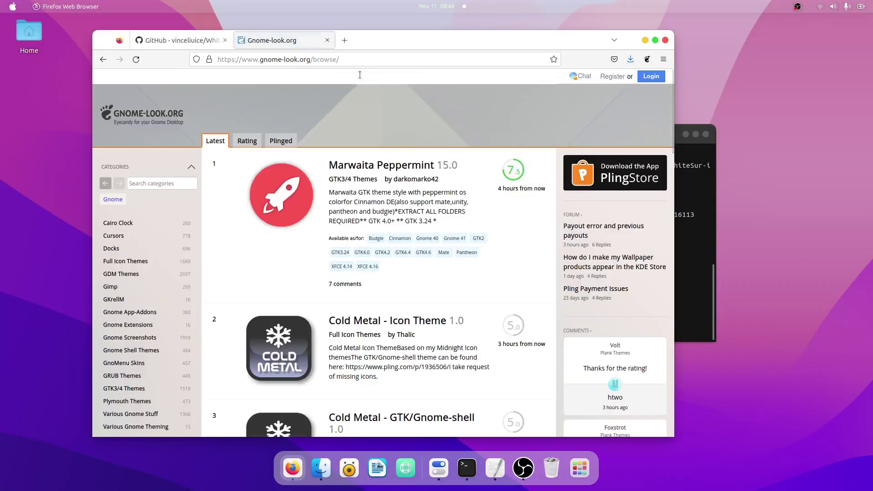
{"action": "left_click", "coordinate": [359, 75]}
{"action": "type", "text": "macos cusor"}
{"action": "key", "text": "Return"}
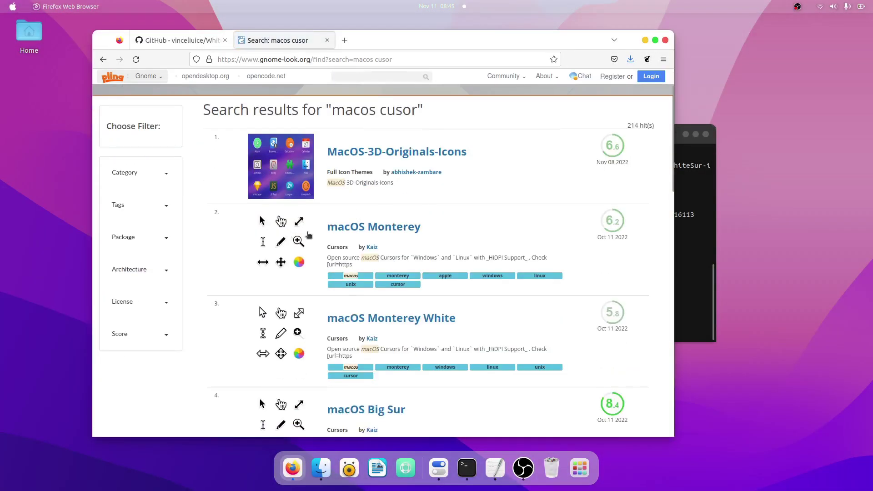
Download macOS-Monterey.tar.gz from the macOS Monterey cursor page and show it in Downloads
{"action": "left_click", "coordinate": [362, 230]}
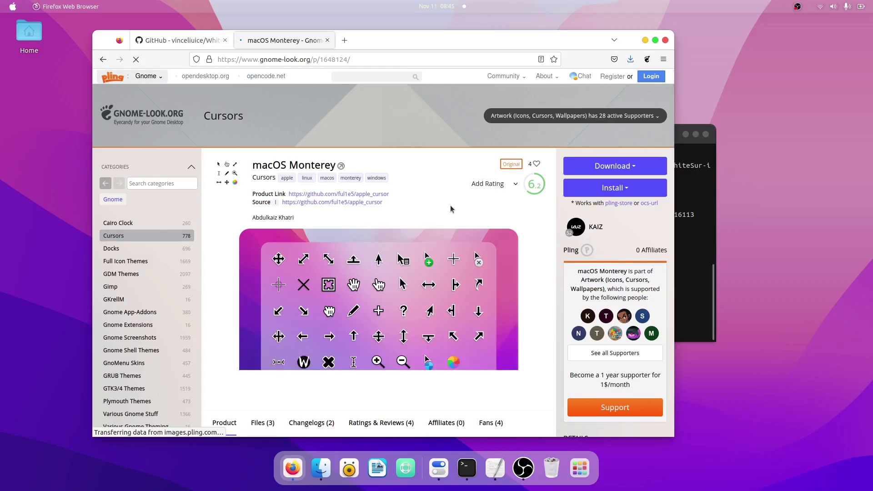
{"action": "left_click", "coordinate": [590, 164]}
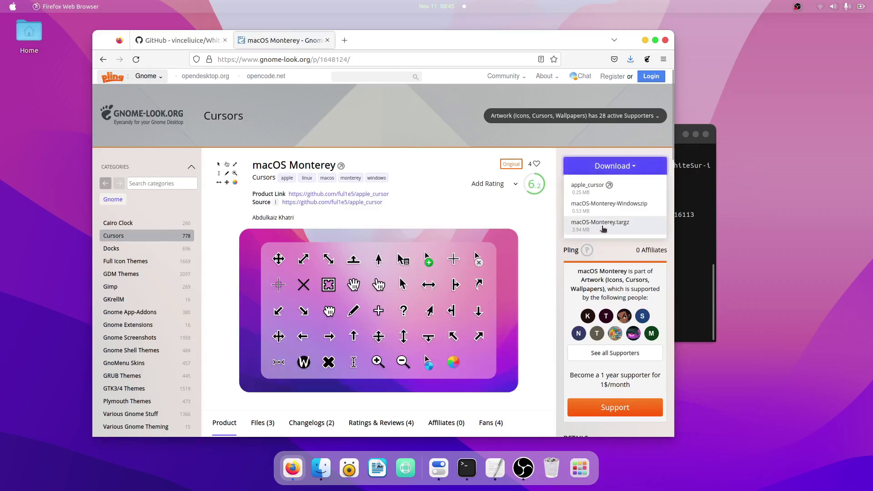
{"action": "left_click", "coordinate": [606, 229]}
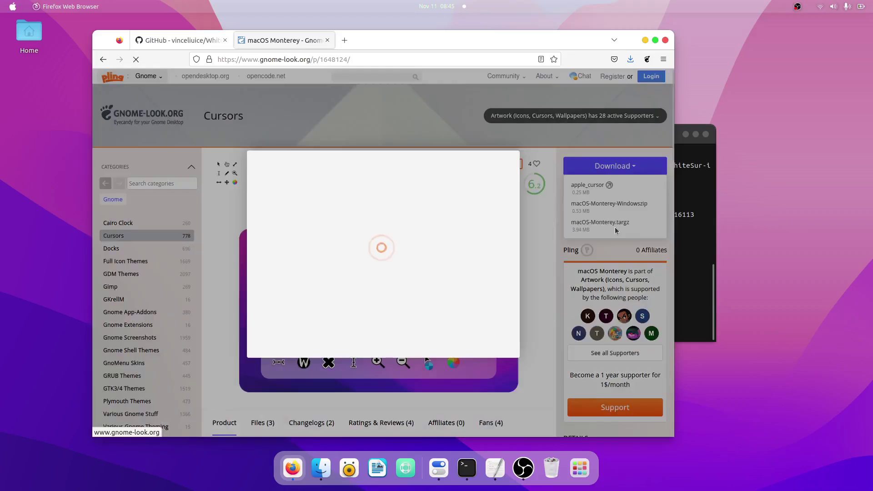
{"action": "left_click", "coordinate": [402, 228]}
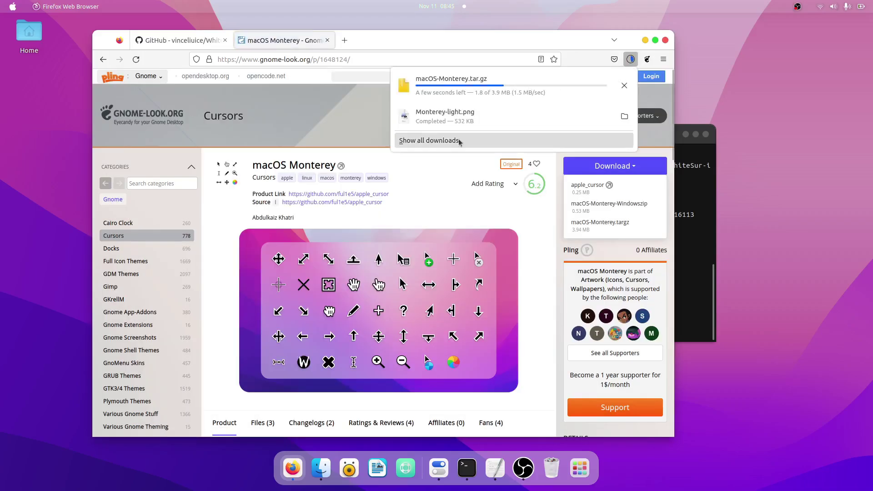
{"action": "left_click", "coordinate": [624, 87]}
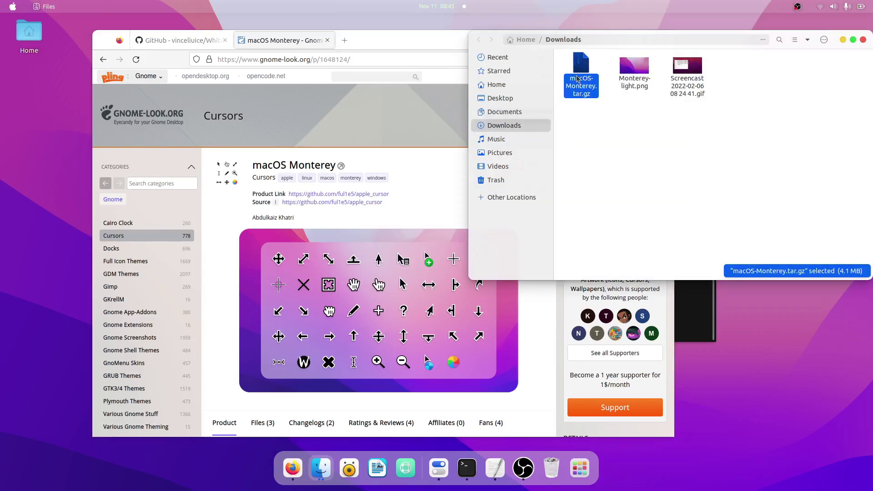
Move the macOS-Monterey.tar.gz archive from Downloads into the hidden ~/.icons folder
{"action": "left_click_drag", "start_coordinate": [584, 71], "coordinate": [519, 87]}
{"action": "left_click", "coordinate": [520, 87]}
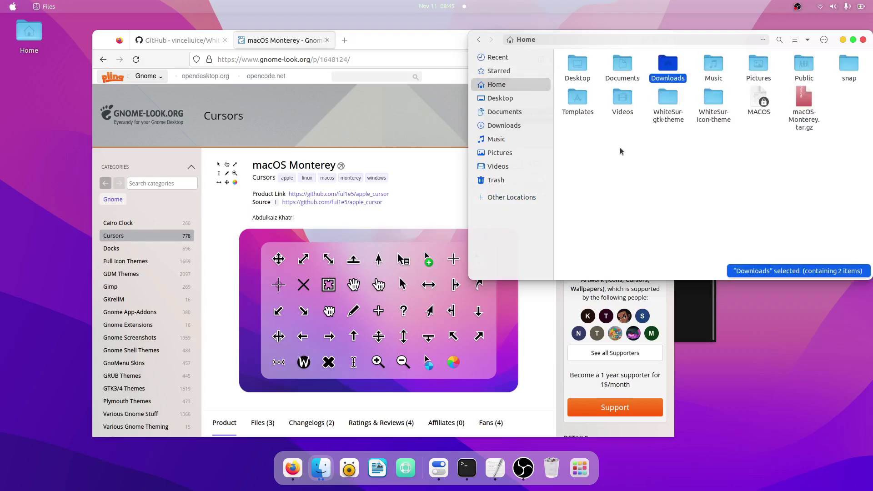
{"action": "key", "text": "ctrl+h"}
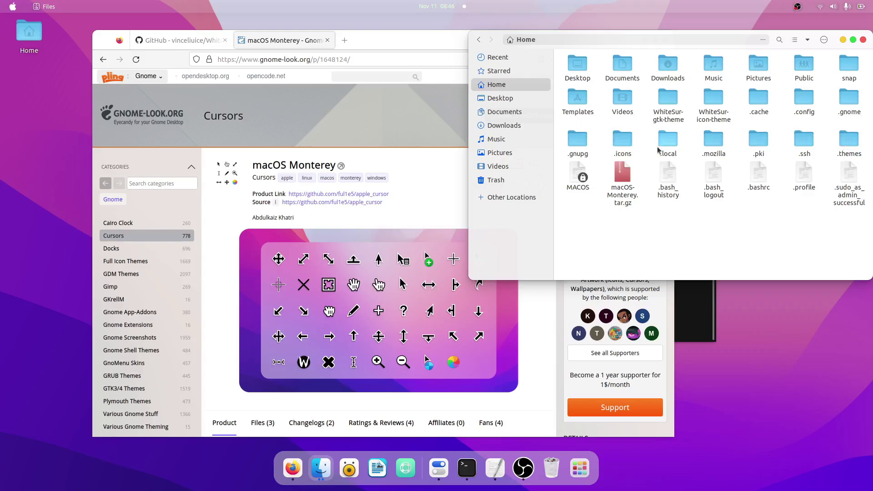
{"action": "left_click_drag", "start_coordinate": [625, 179], "coordinate": [611, 149]}
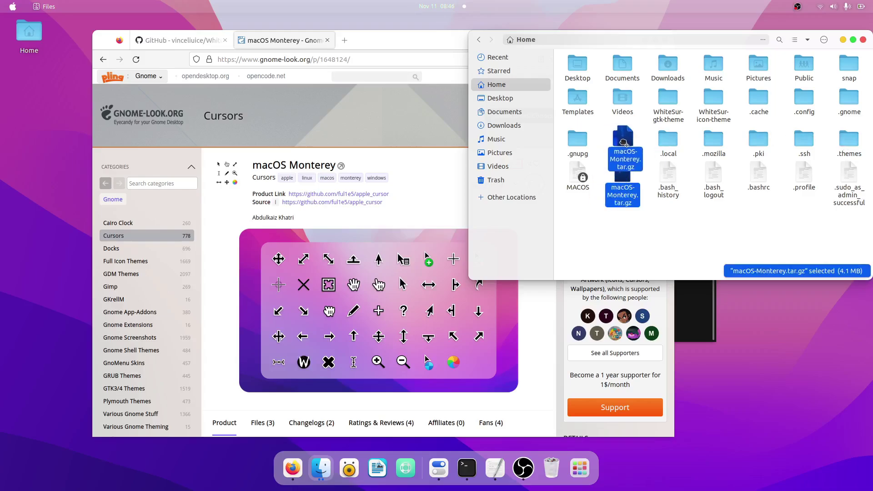
{"action": "double_click", "coordinate": [623, 145]}
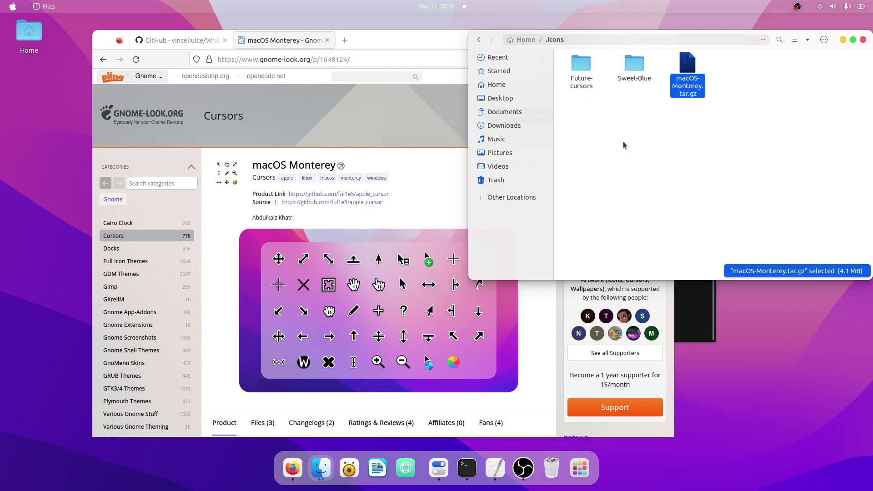
Extract the archive inside .icons, delete the leftover tar.gz and check the macOS-Monterey folder
{"action": "right_click", "coordinate": [689, 72]}
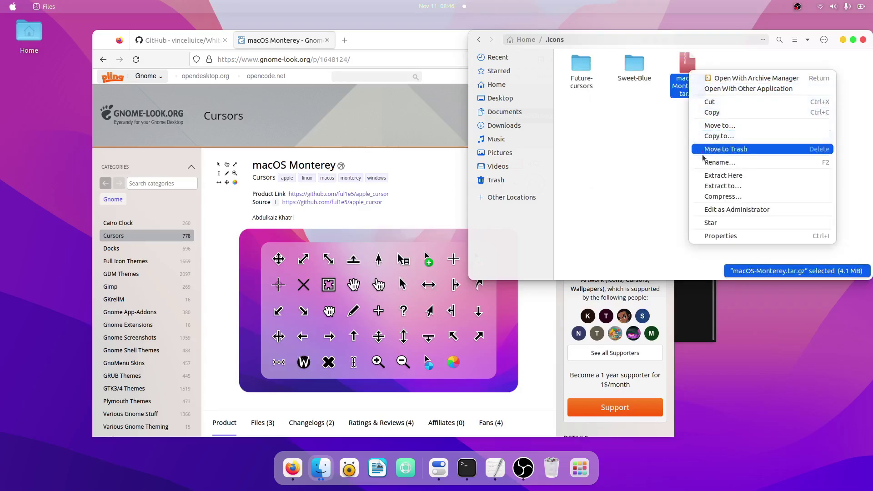
{"action": "left_click", "coordinate": [723, 175]}
{"action": "left_click", "coordinate": [723, 90]}
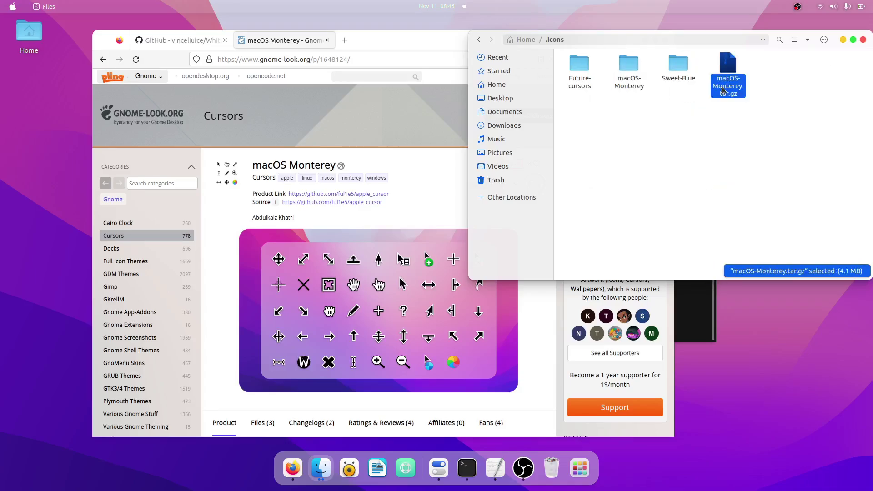
{"action": "key", "text": "Delete"}
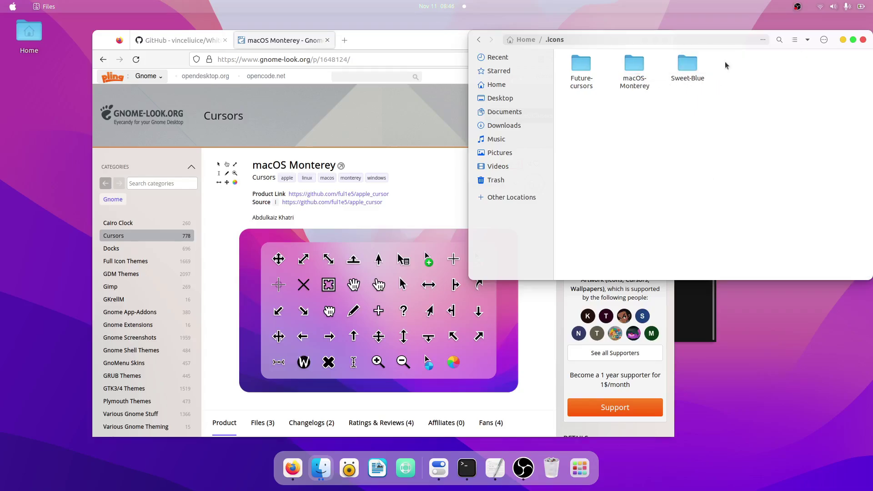
{"action": "double_click", "coordinate": [639, 68]}
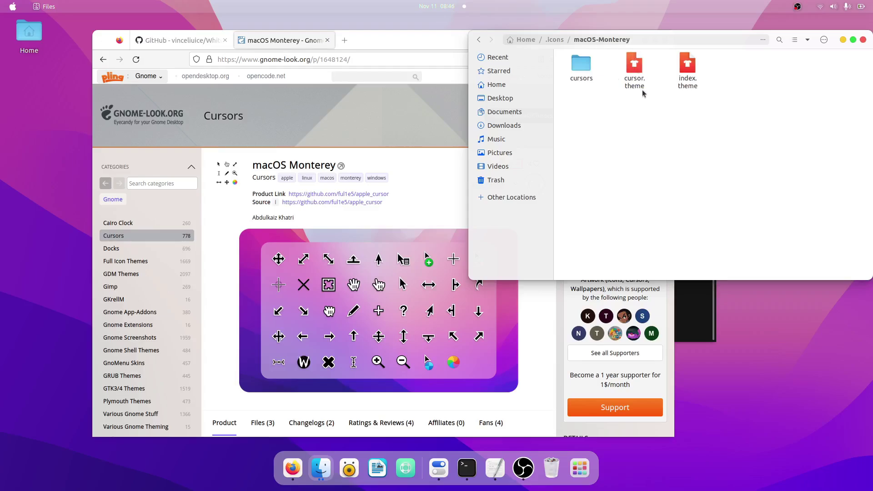
{"action": "left_click", "coordinate": [556, 39]}
{"action": "key", "text": "super+h"}
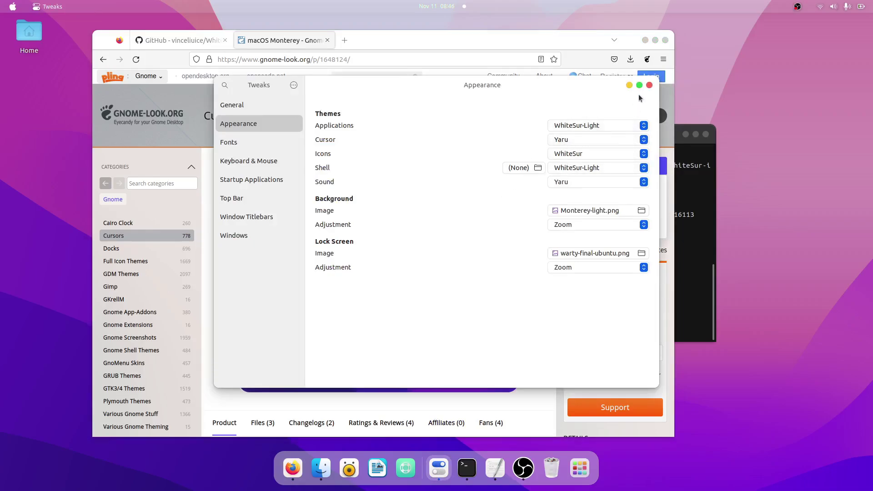
Reopen Tweaks and choose MacOS-Monterey in the Appearance Cursor dropdown
{"action": "left_click", "coordinate": [649, 86]}
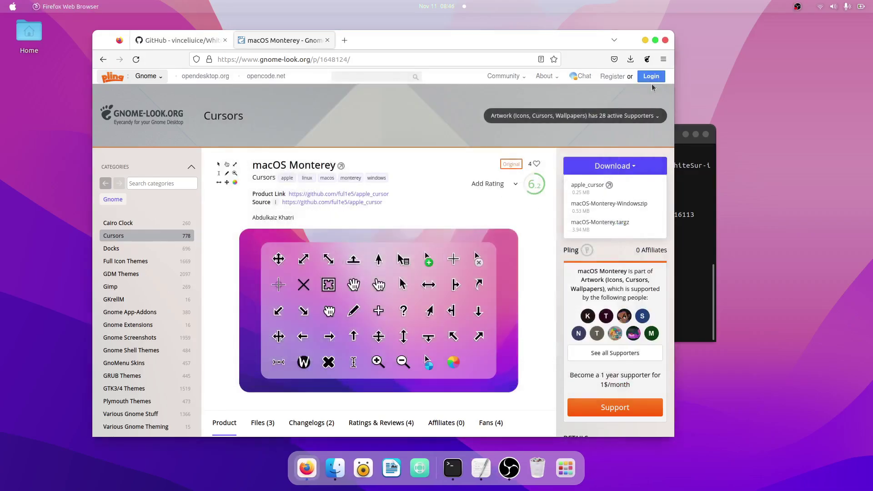
{"action": "key", "text": "super"}
{"action": "type", "text": "tweaks"}
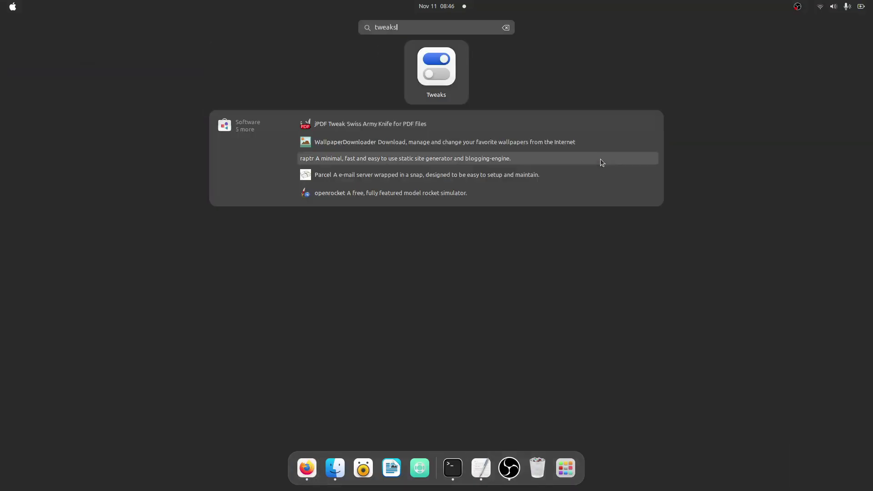
{"action": "key", "text": "Return"}
{"action": "left_click", "coordinate": [283, 115]}
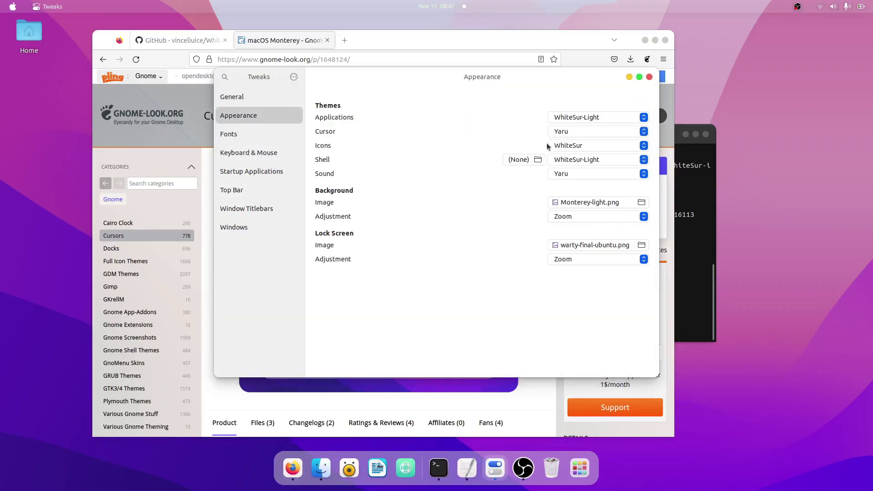
{"action": "left_click", "coordinate": [561, 131]}
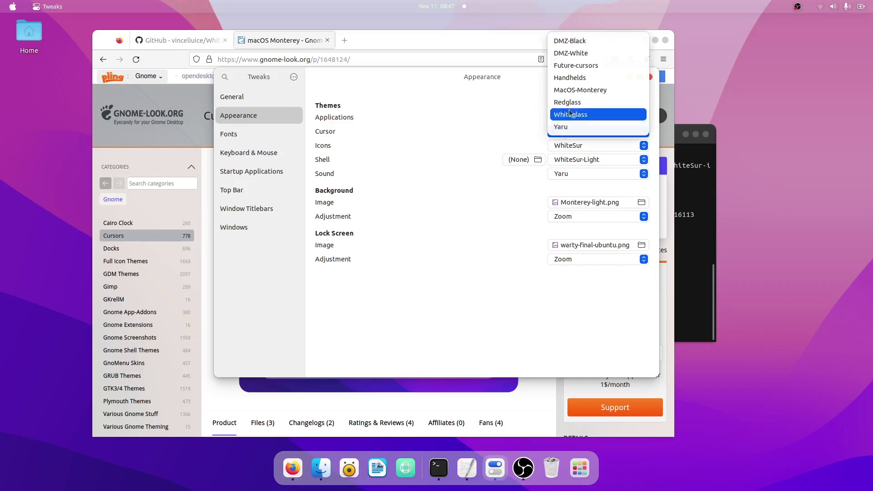
{"action": "left_click", "coordinate": [575, 91]}
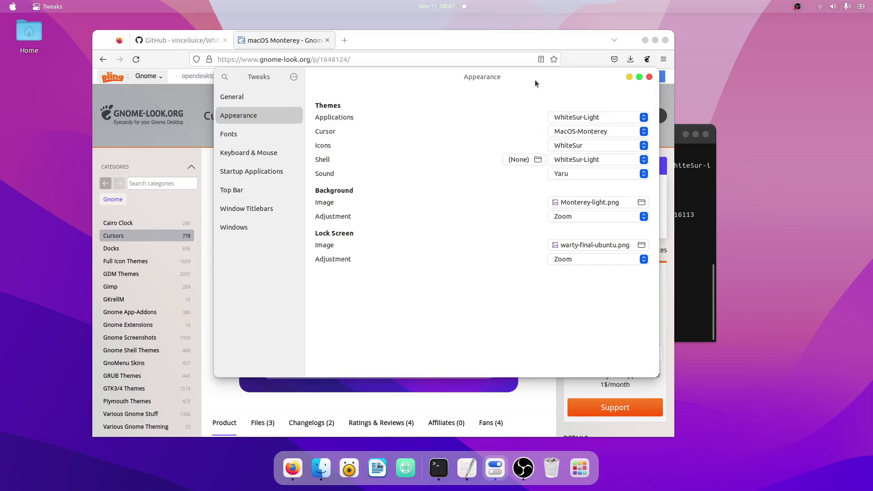
{"action": "left_click", "coordinate": [545, 38]}
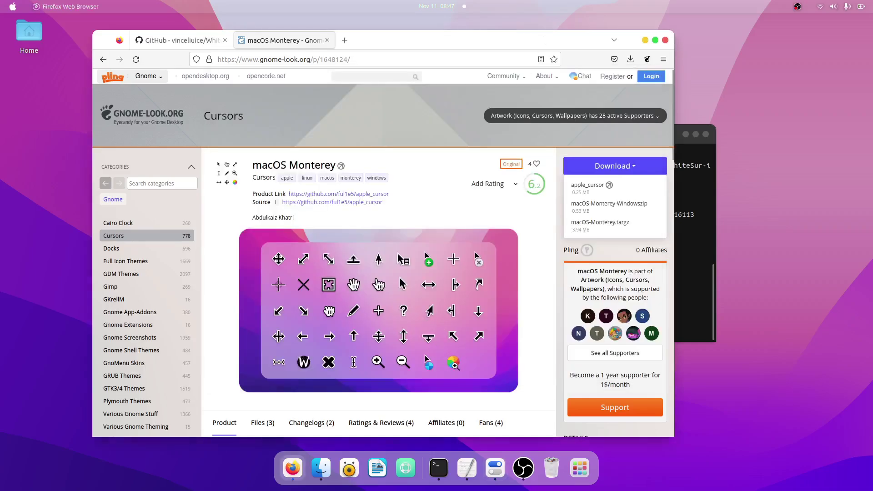
Download SF-Pro-Display-Regular.otf from the San-Francisco-Pro-Fonts repository and show it in Downloads
{"action": "scroll", "coordinate": [455, 367], "scroll_direction": "down", "scroll_amount": 3}
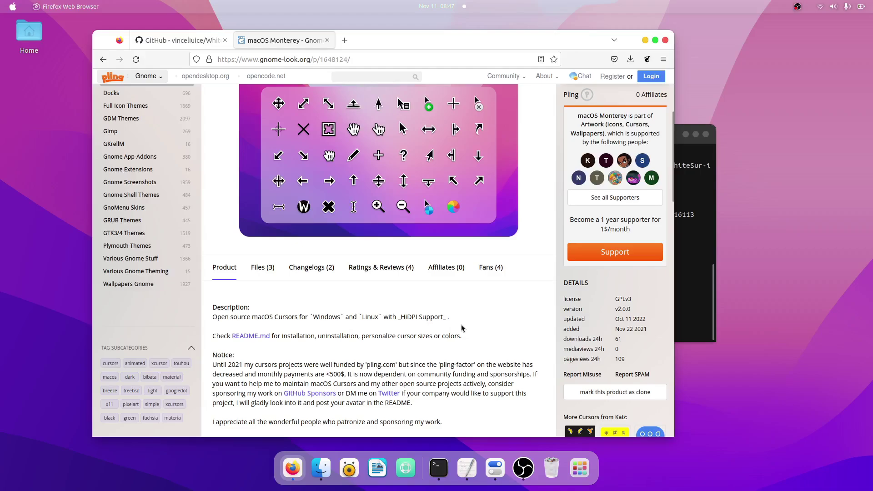
{"action": "key", "text": "super"}
{"action": "key", "text": "super"}
{"action": "left_click", "coordinate": [477, 264]}
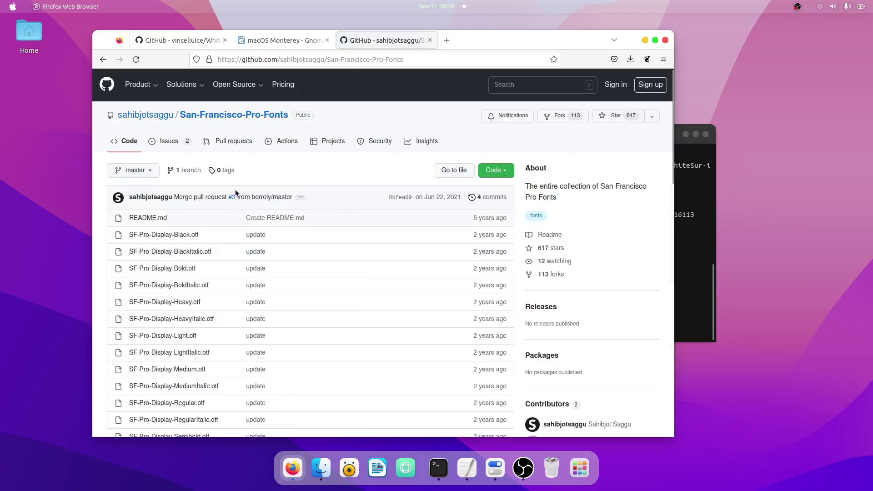
{"action": "scroll", "coordinate": [236, 194], "scroll_direction": "down", "scroll_amount": 15}
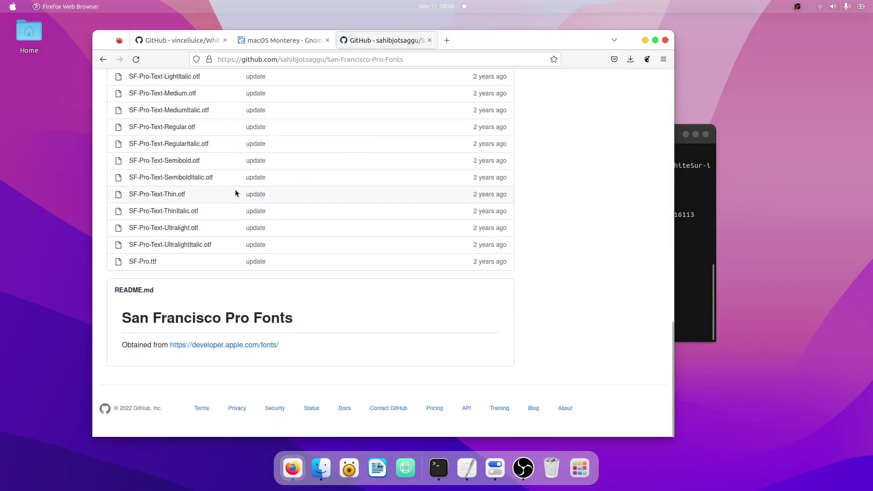
{"action": "scroll", "coordinate": [236, 193], "scroll_direction": "up", "scroll_amount": 10}
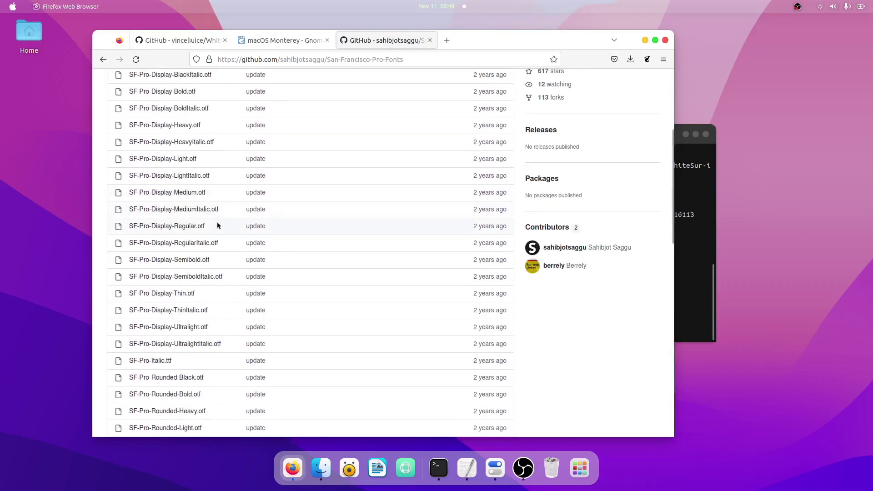
{"action": "left_click", "coordinate": [180, 226]}
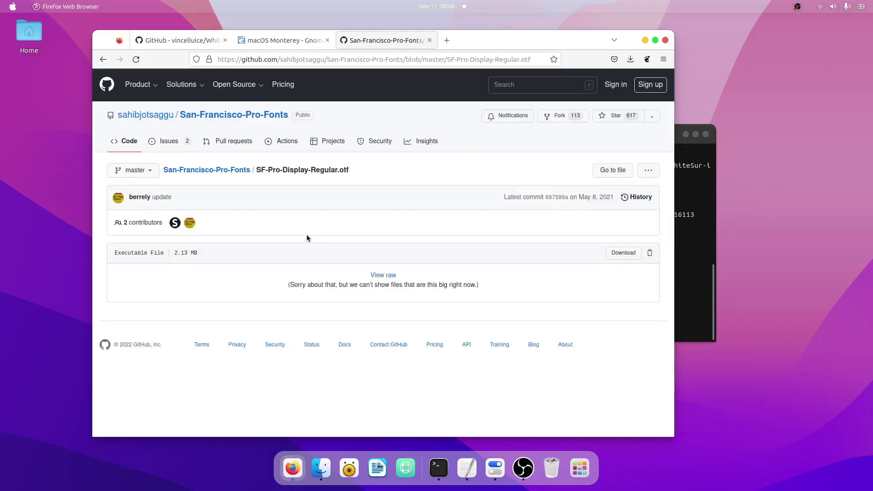
{"action": "left_click", "coordinate": [621, 253]}
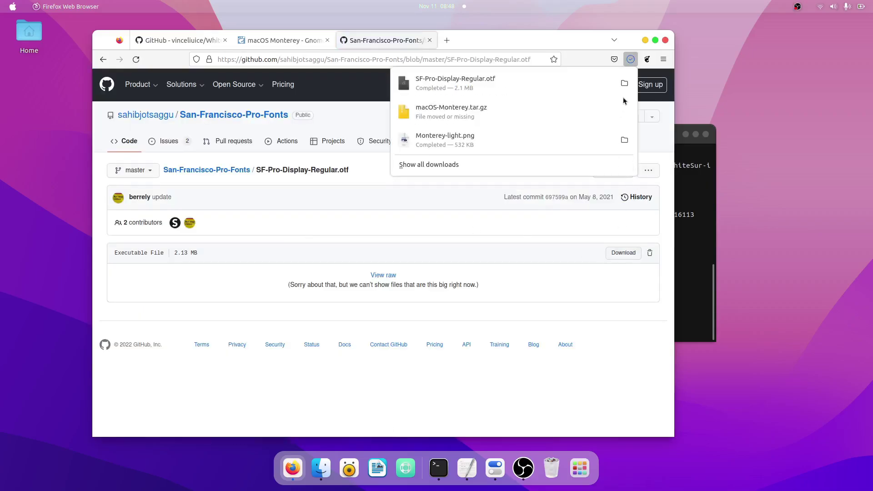
{"action": "left_click", "coordinate": [625, 83]}
Reopen the SF Pro Display font file in the font viewer, briefly trying another application
{"action": "left_click", "coordinate": [716, 104]}
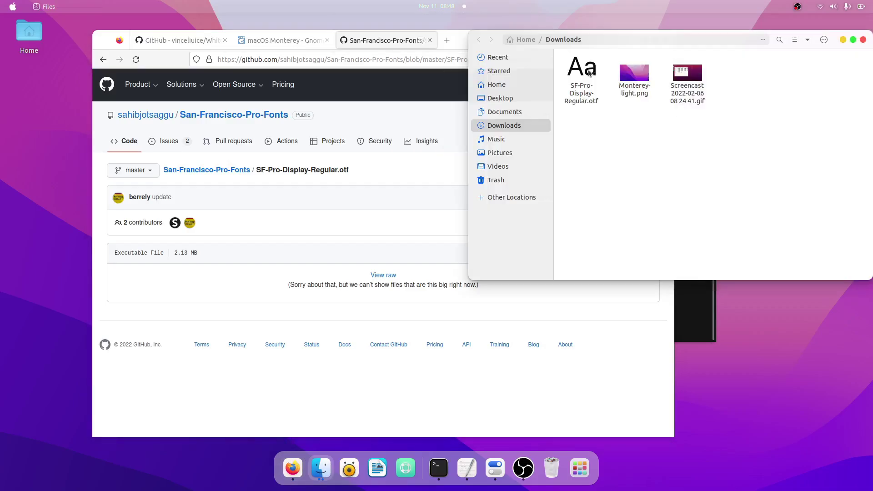
{"action": "double_click", "coordinate": [584, 73]}
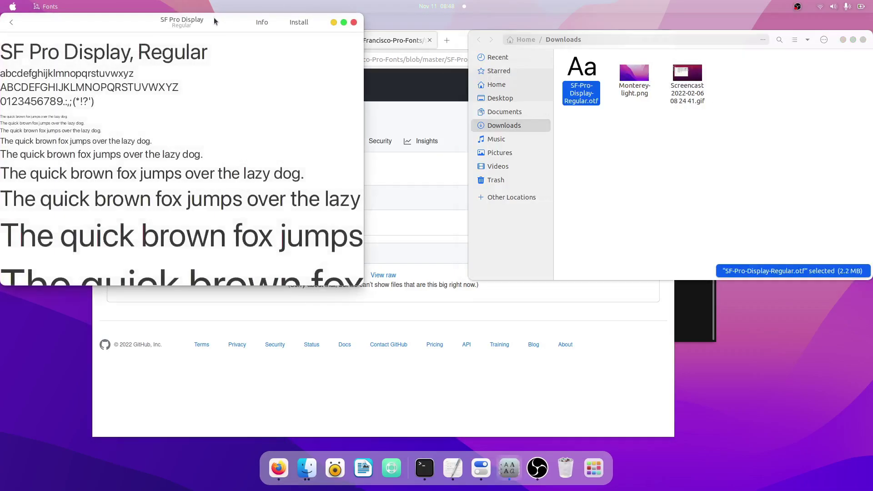
{"action": "left_click_drag", "start_coordinate": [184, 21], "coordinate": [227, 81]}
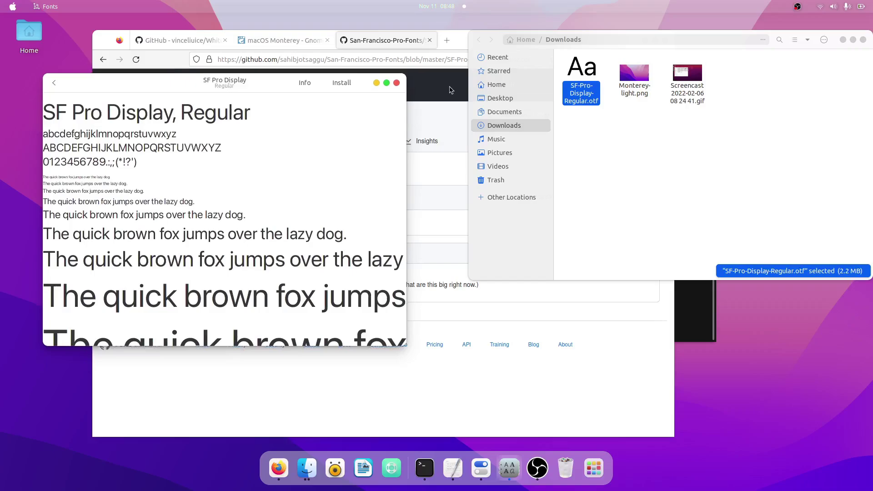
{"action": "right_click", "coordinate": [593, 81]}
{"action": "left_click", "coordinate": [612, 93]}
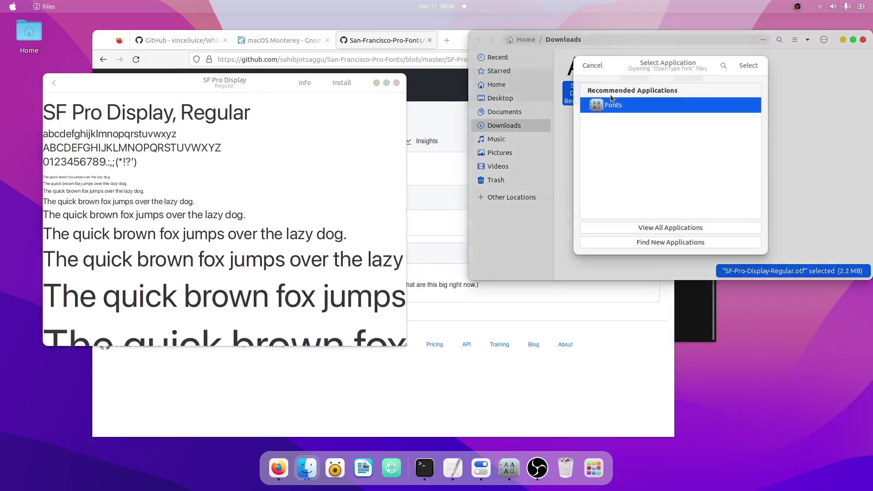
{"action": "left_click", "coordinate": [593, 66]}
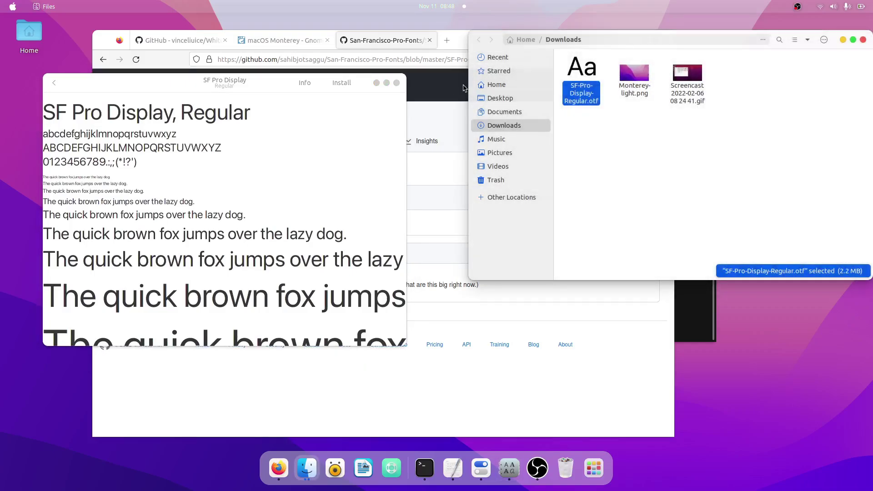
Close the SF Pro Display font preview and bring GNOME Tweaks back up
{"action": "left_click", "coordinate": [168, 86]}
{"action": "mouse_move", "coordinate": [170, 79]}
{"action": "left_mouse_down"}
{"action": "mouse_move", "coordinate": [156, 78]}
{"action": "mouse_move", "coordinate": [163, 76]}
{"action": "left_mouse_up"}
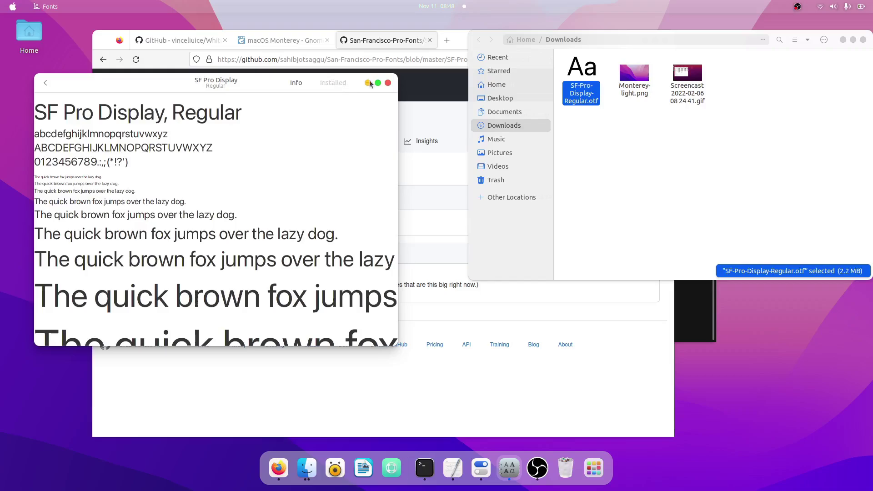
{"action": "left_click", "coordinate": [388, 83]}
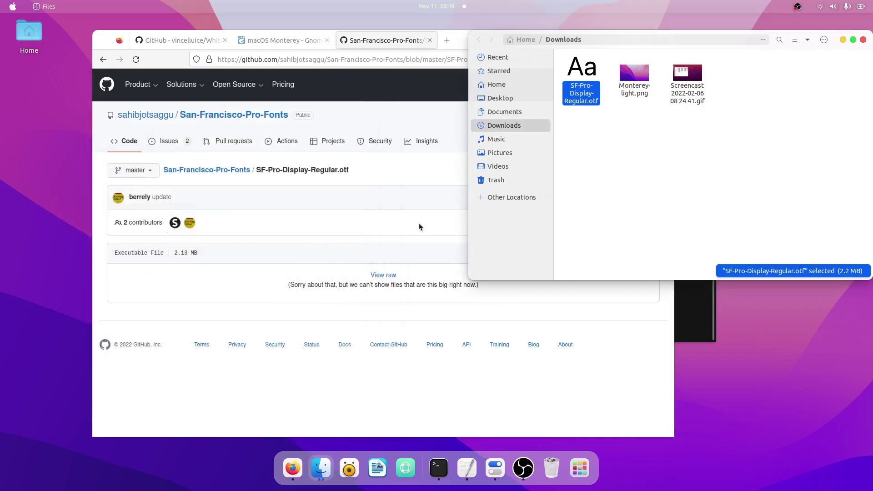
{"action": "left_click", "coordinate": [494, 469]}
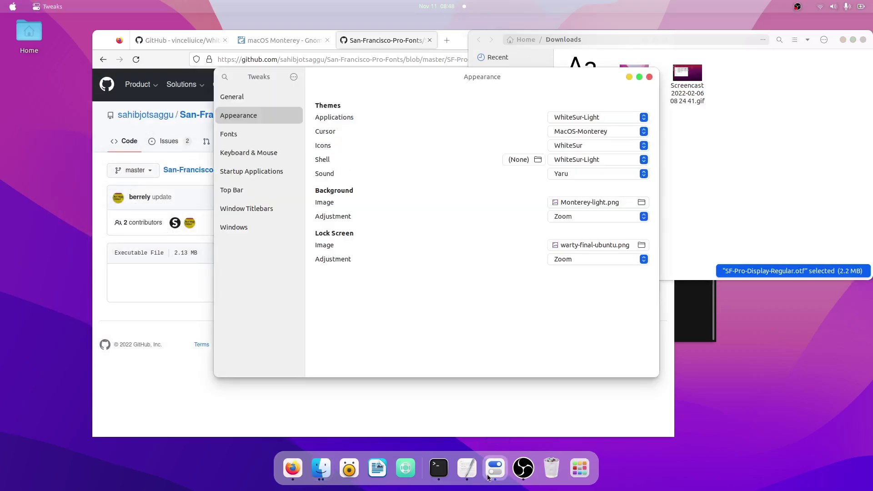
On the Tweaks Fonts page, set Interface Text to SF Pro Display Regular 11 via an 'sf' search
{"action": "left_click", "coordinate": [649, 77]}
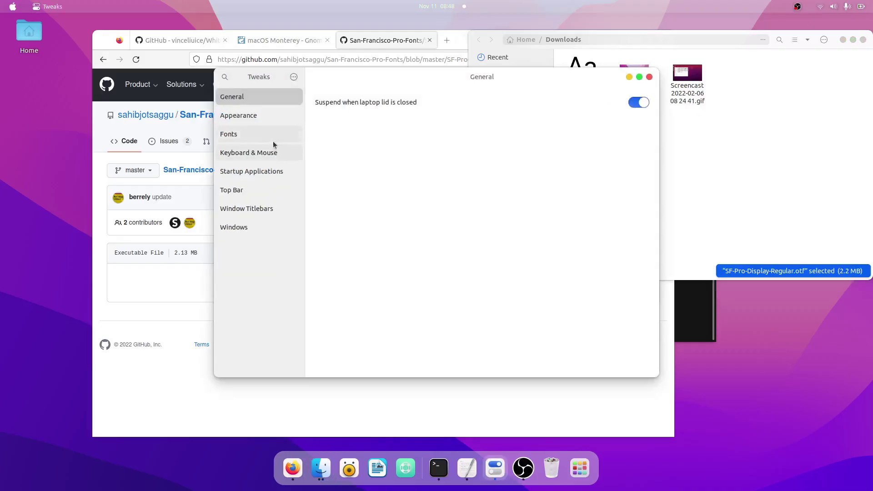
{"action": "left_click", "coordinate": [256, 132]}
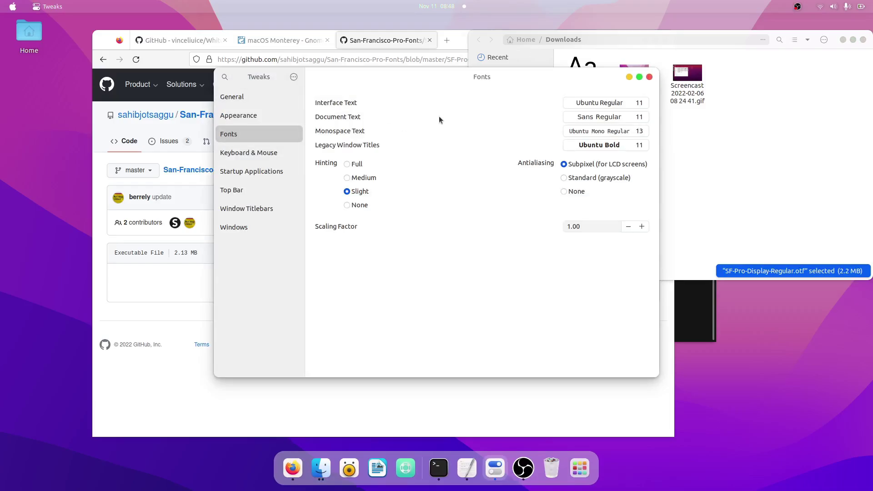
{"action": "left_click", "coordinate": [574, 104]}
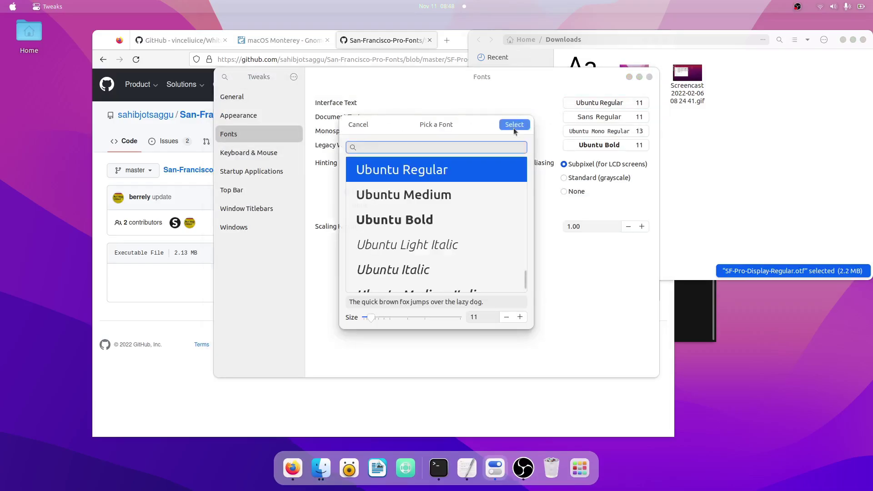
{"action": "type", "text": "sf"}
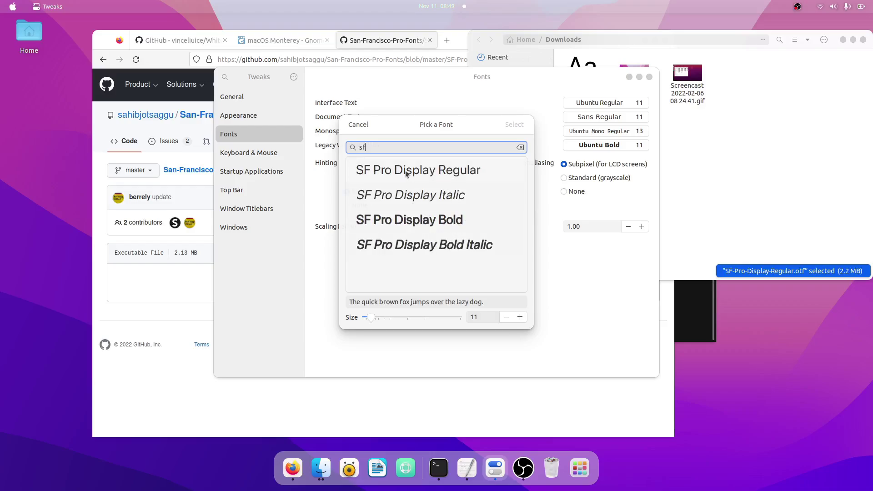
{"action": "left_click", "coordinate": [457, 175]}
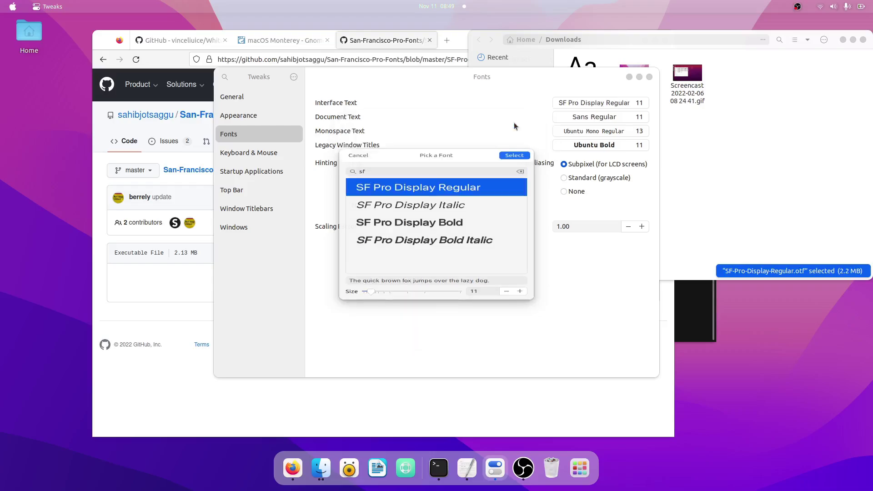
{"action": "key", "text": "Return"}
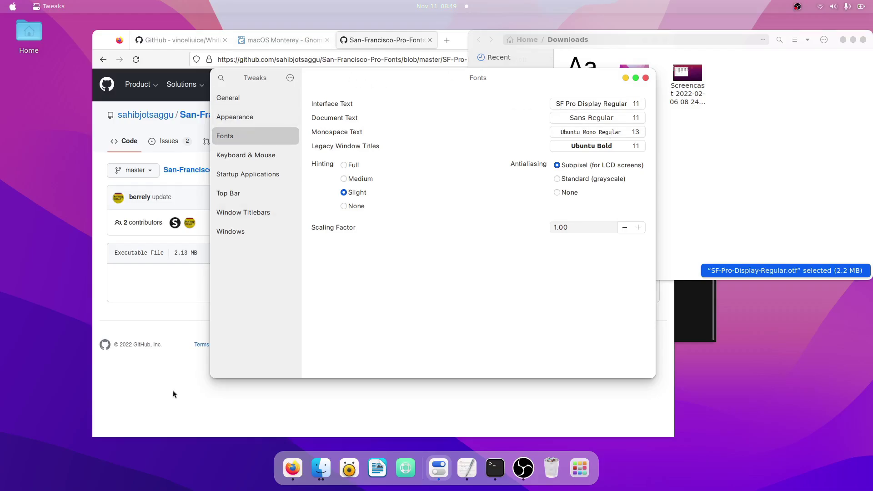
Launch Extension Manager from an Activities search for 'manager'
{"action": "key", "text": "super"}
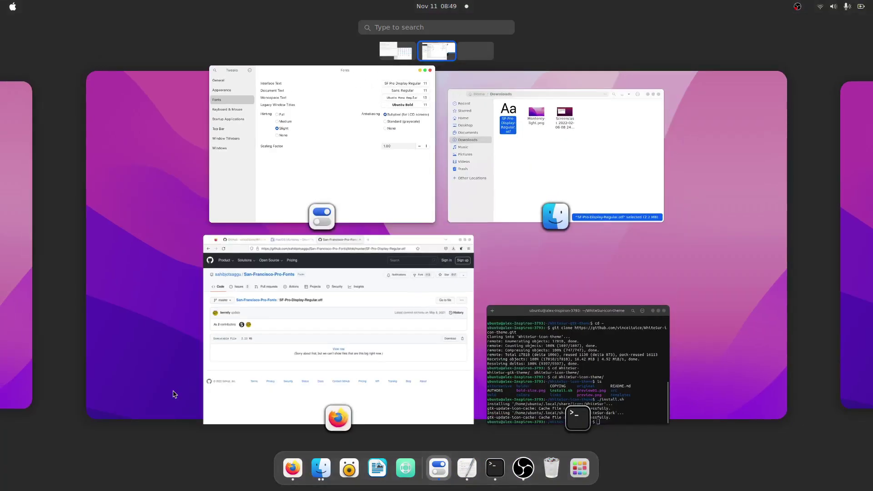
{"action": "type", "text": "manager"}
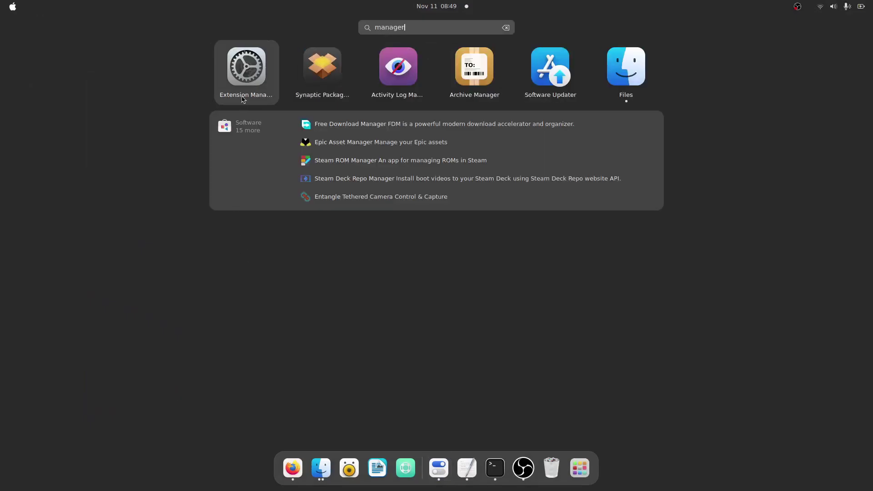
{"action": "left_click", "coordinate": [243, 99]}
Search Browse for 'blur my shell' and install the Blur my Shell extension
{"action": "left_click", "coordinate": [366, 108]}
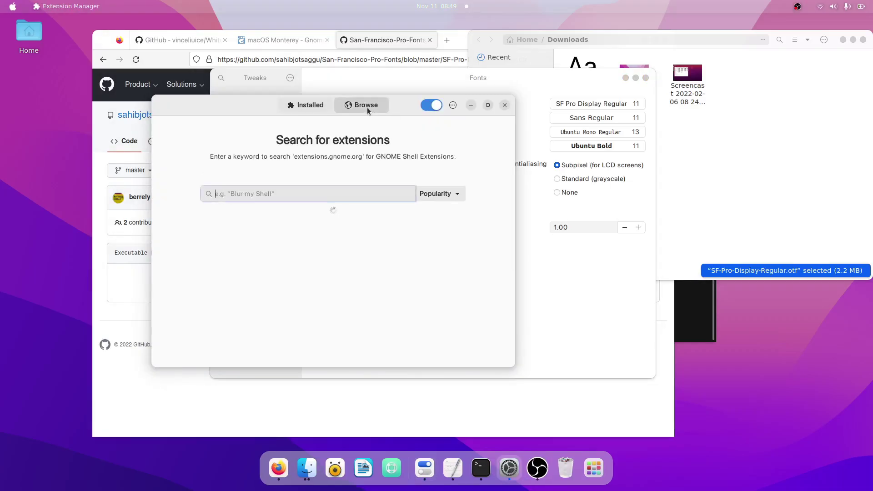
{"action": "type", "text": "blur my shell"}
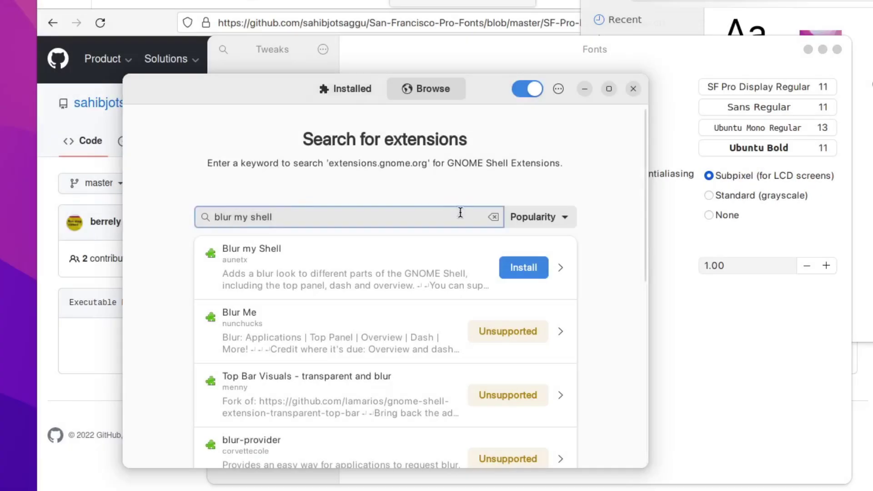
{"action": "left_click", "coordinate": [527, 268]}
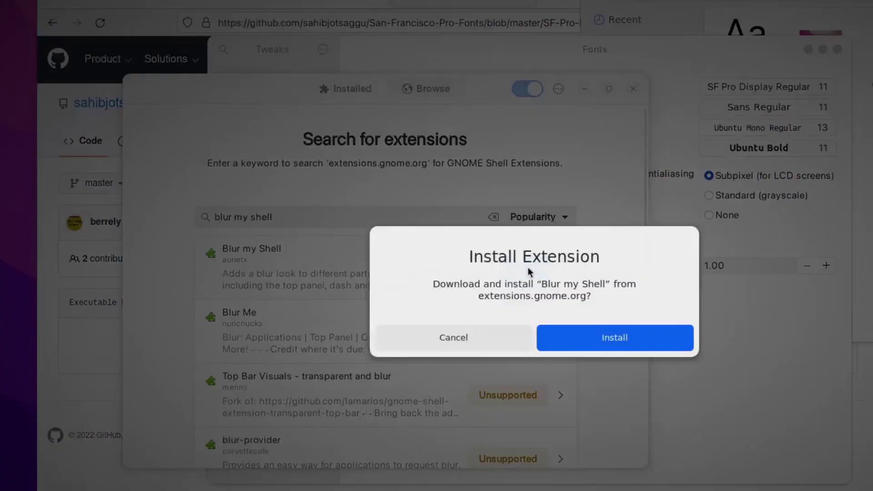
{"action": "left_click", "coordinate": [596, 338]}
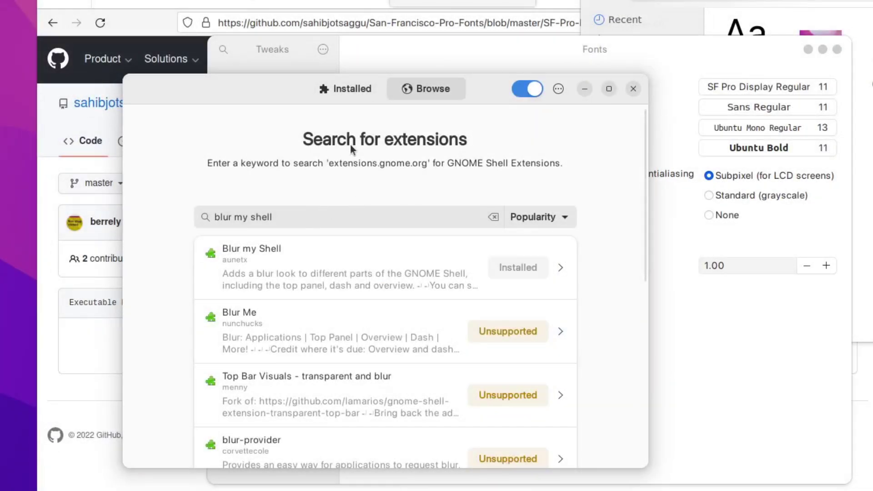
{"action": "left_click_drag", "start_coordinate": [354, 100], "coordinate": [363, 89]}
Open Blur my Shell's preferences and leave Dash to Dock blur switched off on the Dash page
{"action": "left_click", "coordinate": [364, 88]}
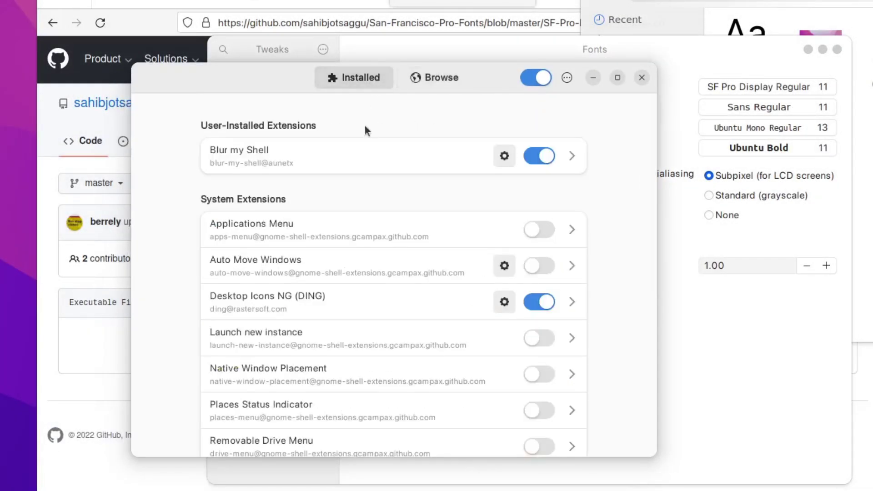
{"action": "left_click", "coordinate": [496, 156]}
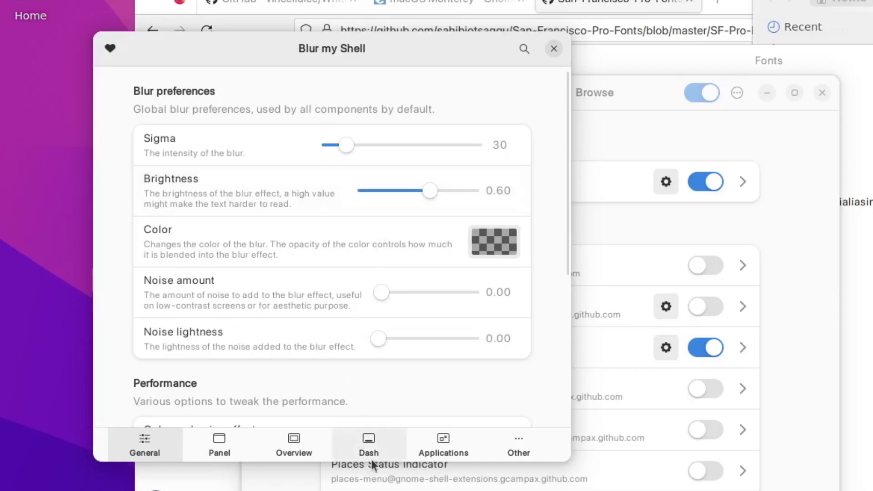
{"action": "left_click", "coordinate": [144, 318]}
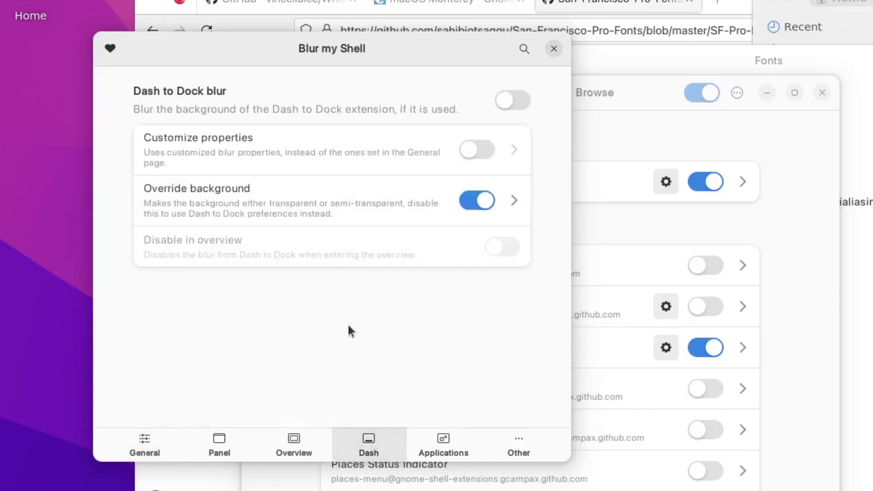
{"action": "left_click", "coordinate": [511, 101]}
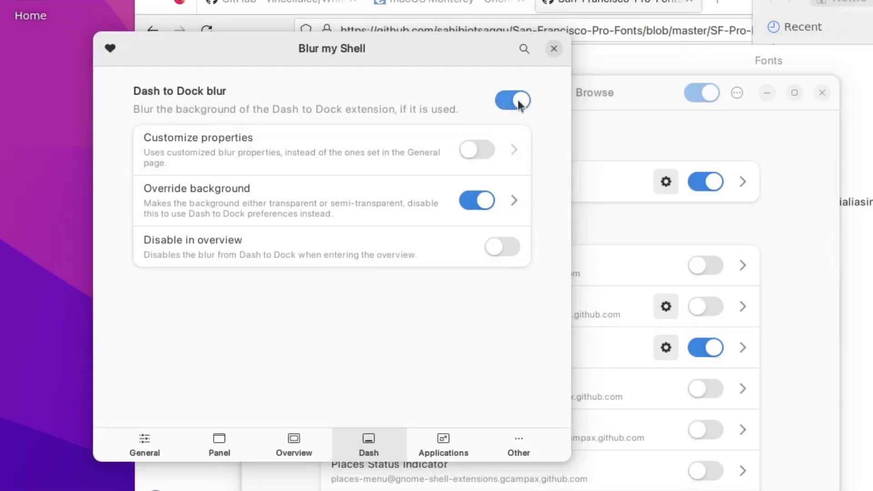
{"action": "left_click", "coordinate": [517, 100]}
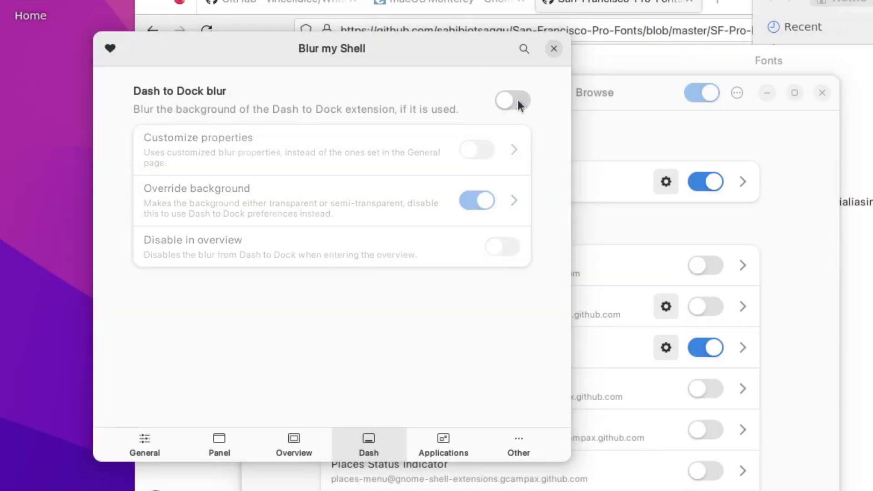
Enable customized panel blur with sigma 118 and brightness about 1.00, then preview in Activities
{"action": "left_click", "coordinate": [214, 445]}
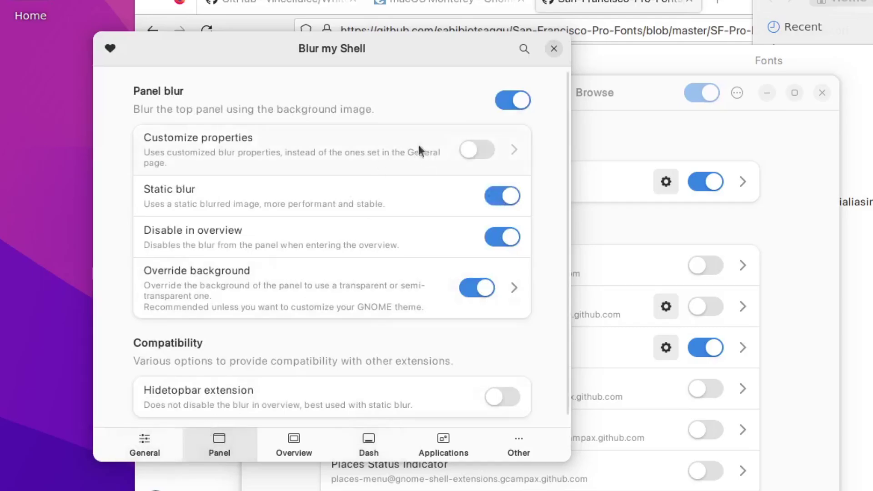
{"action": "left_click", "coordinate": [476, 150]}
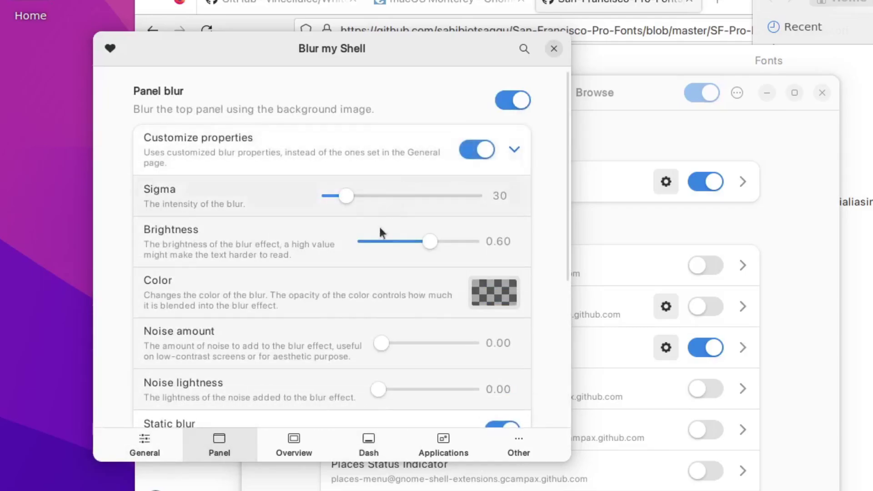
{"action": "scroll", "coordinate": [394, 310], "scroll_direction": "down", "scroll_amount": 3}
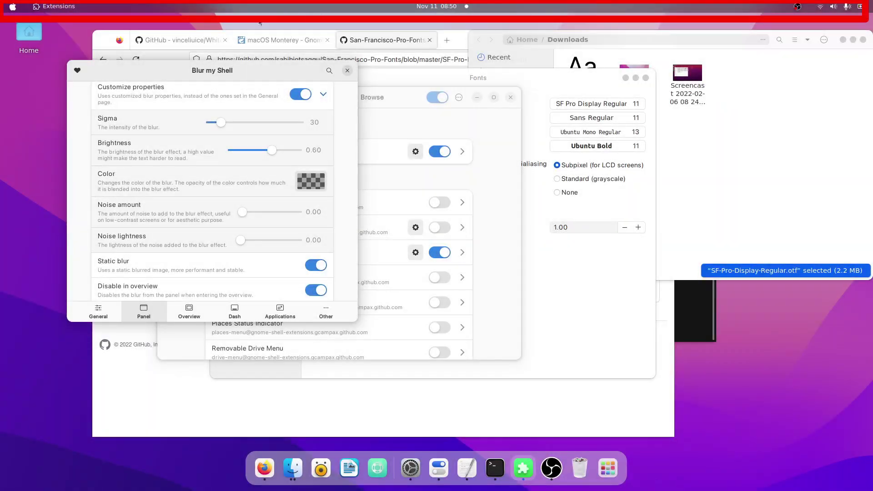
{"action": "left_click_drag", "start_coordinate": [263, 149], "coordinate": [304, 147]}
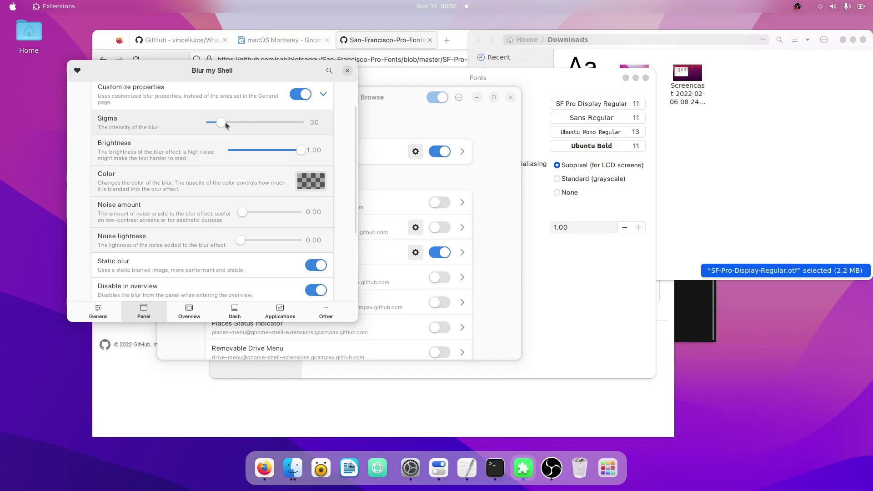
{"action": "left_click_drag", "start_coordinate": [225, 122], "coordinate": [263, 130]}
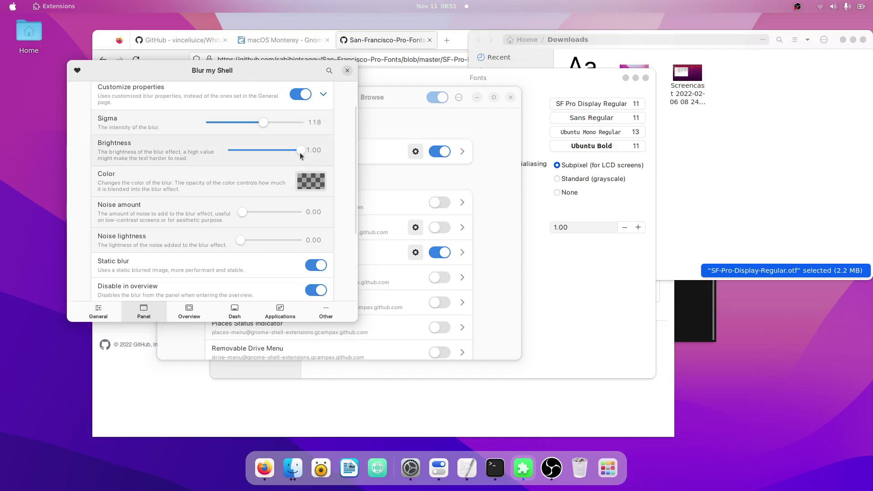
{"action": "left_click_drag", "start_coordinate": [300, 156], "coordinate": [323, 152]}
{"action": "key", "text": "super"}
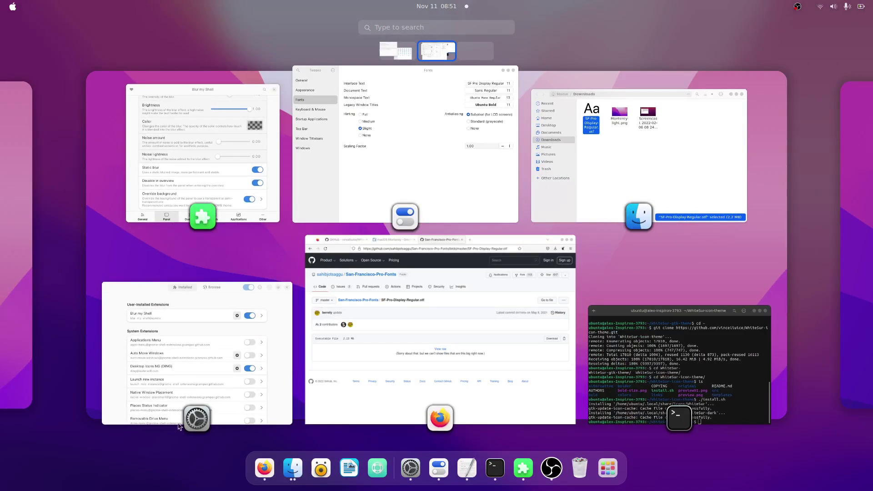
{"action": "left_click", "coordinate": [607, 469]}
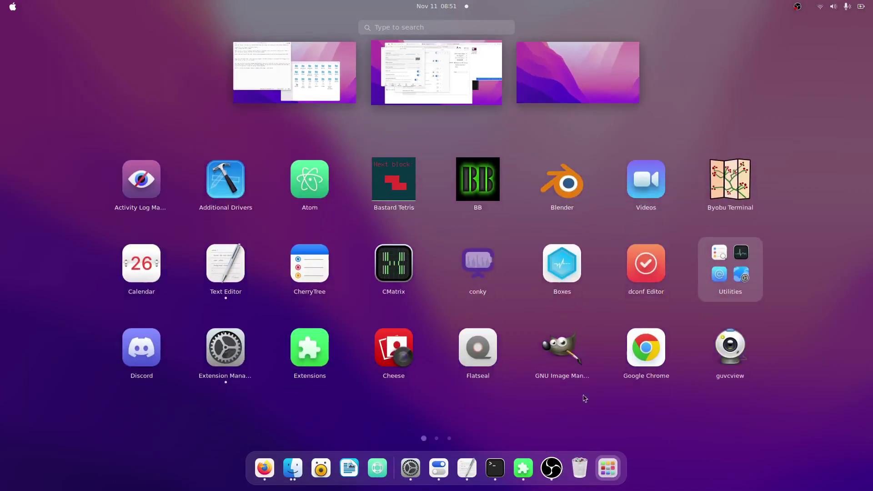
{"action": "left_click", "coordinate": [102, 287]}
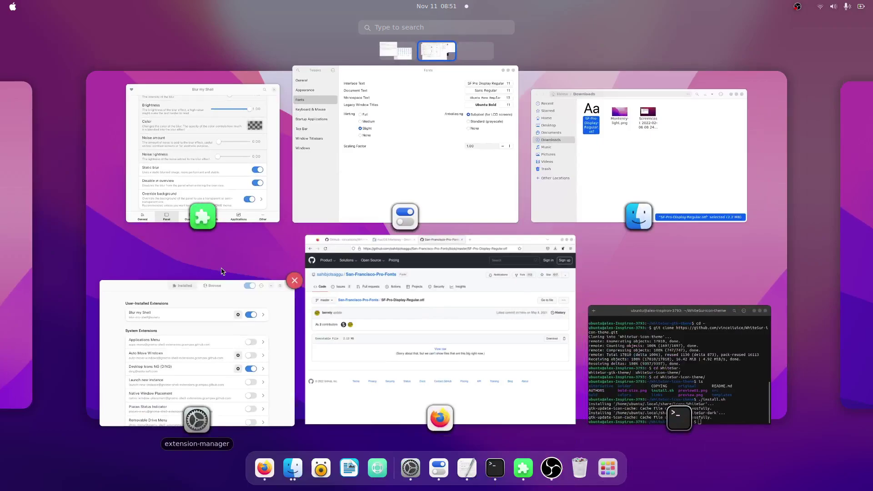
{"action": "left_click", "coordinate": [191, 193]}
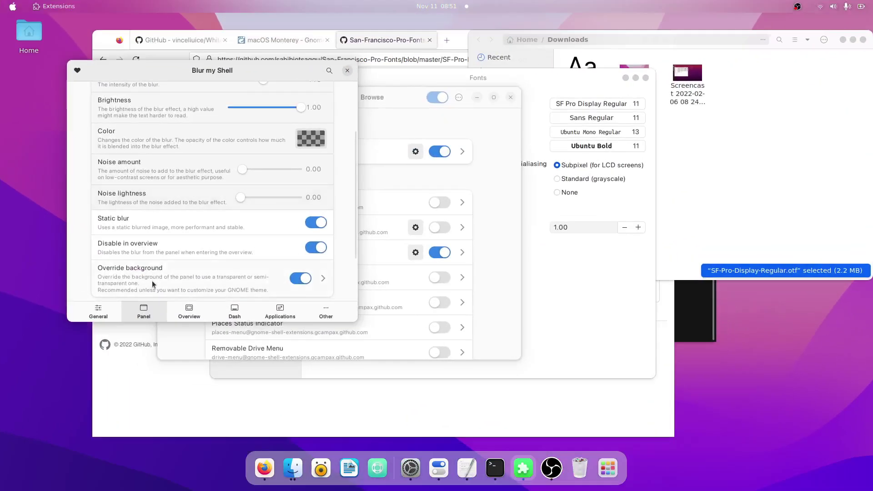
{"action": "left_click", "coordinate": [179, 317]}
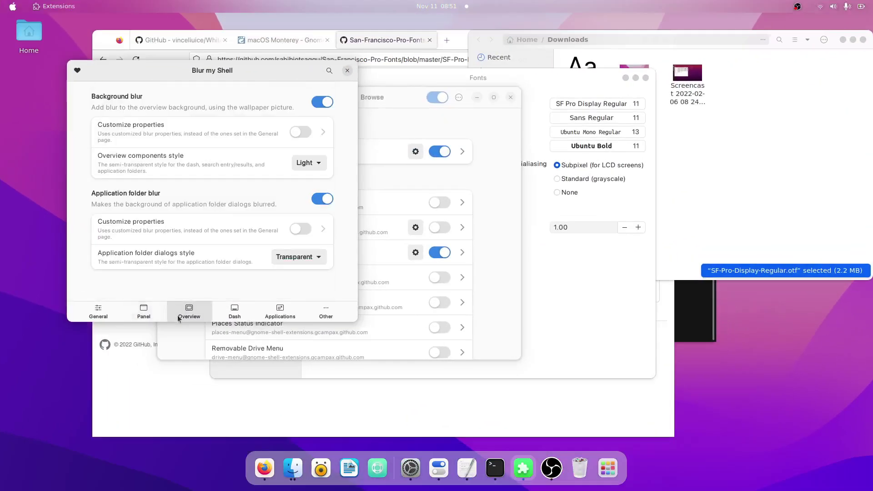
{"action": "left_click", "coordinate": [299, 133]}
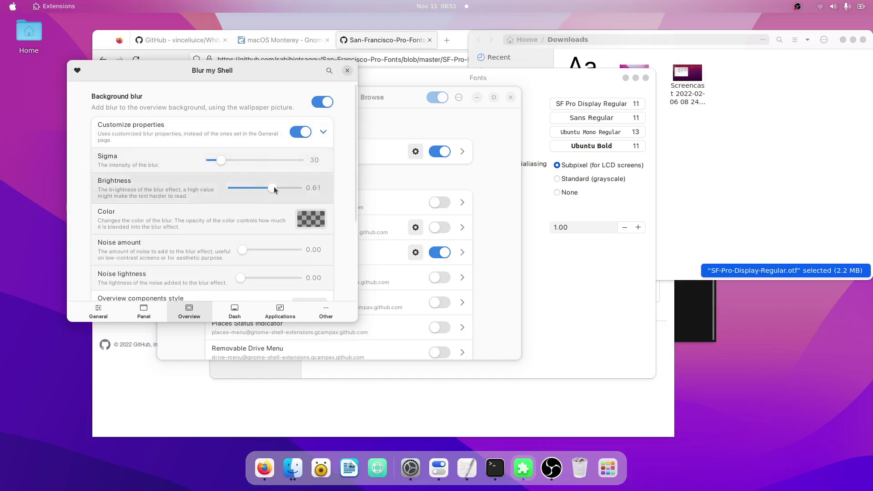
{"action": "left_click_drag", "start_coordinate": [271, 187], "coordinate": [286, 189]}
{"action": "key", "text": "super"}
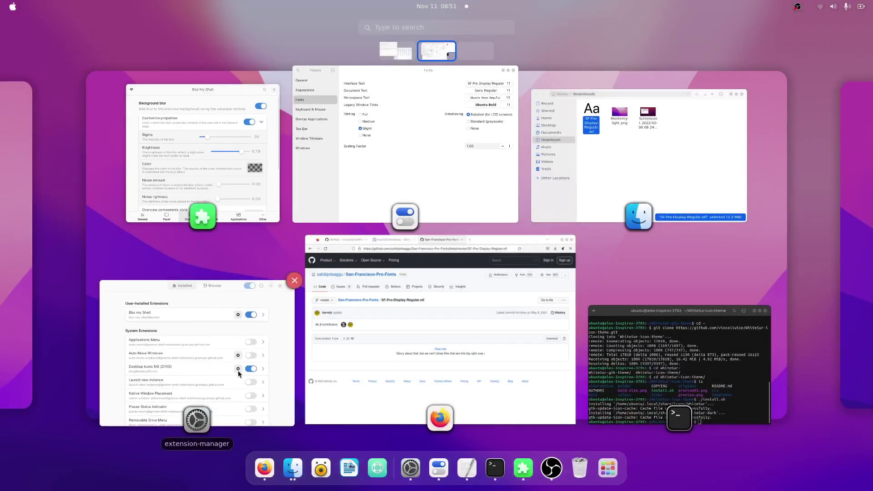
{"action": "left_click", "coordinate": [237, 369]}
{"action": "key", "text": "super+a"}
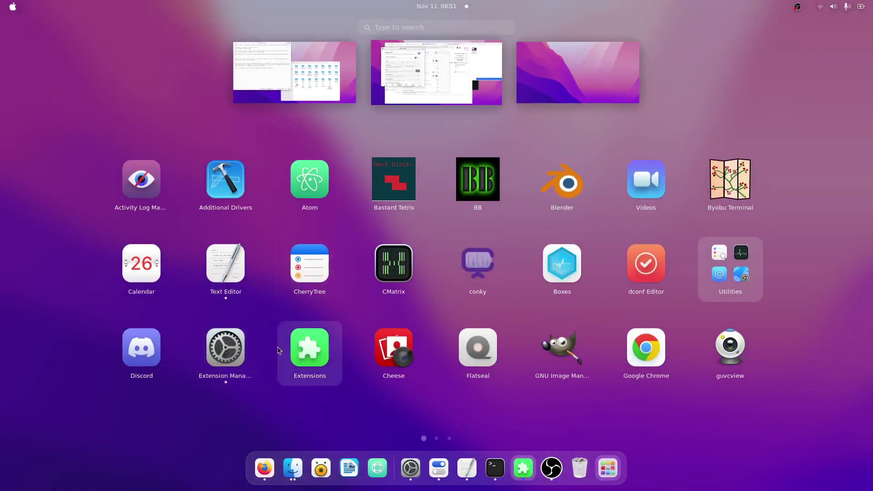
{"action": "scroll", "coordinate": [349, 313], "scroll_direction": "down", "scroll_amount": 1}
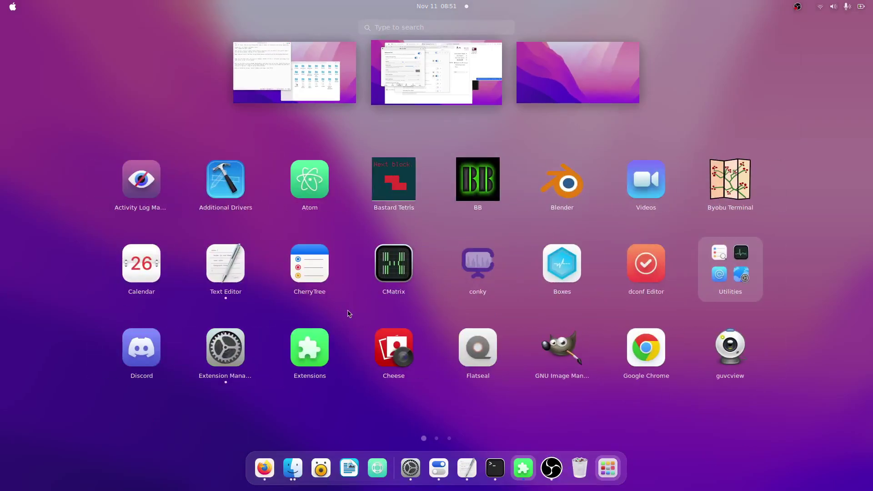
{"action": "scroll", "coordinate": [287, 262], "scroll_direction": "down", "scroll_amount": 1}
{"action": "scroll", "coordinate": [287, 263], "scroll_direction": "down", "scroll_amount": 2}
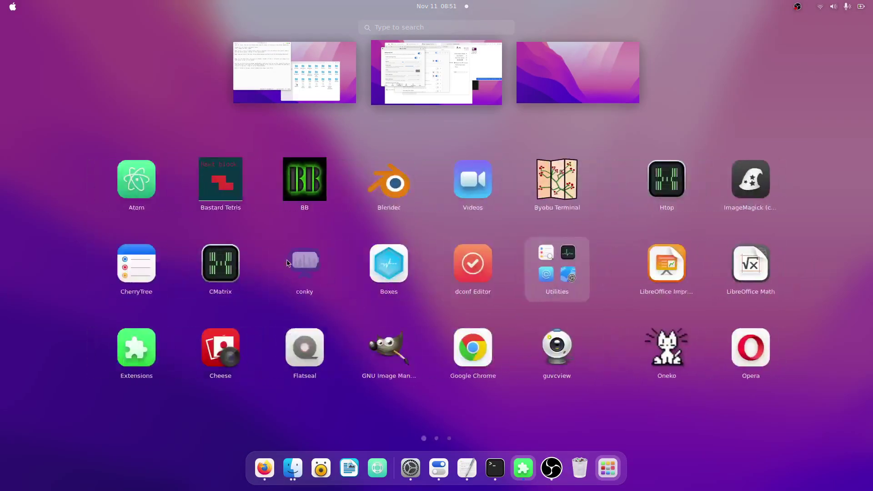
{"action": "key", "text": "super"}
{"action": "key", "text": "super"}
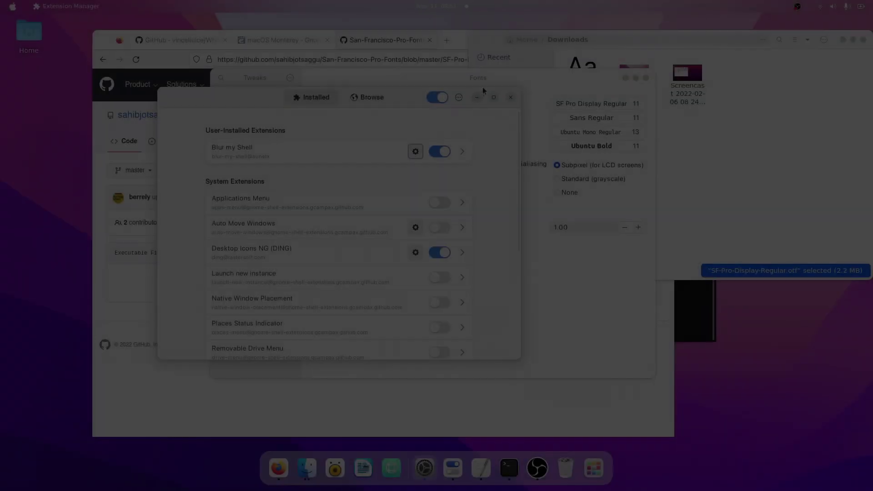
Set Window Titlebars button placement to Left in Tweaks, then bring the Downloads window forward
{"action": "left_click", "coordinate": [489, 78]}
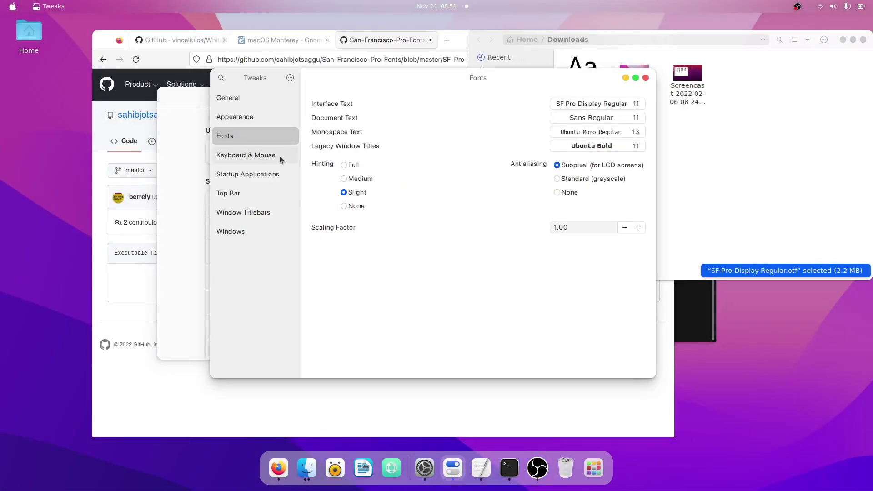
{"action": "left_click", "coordinate": [260, 213]}
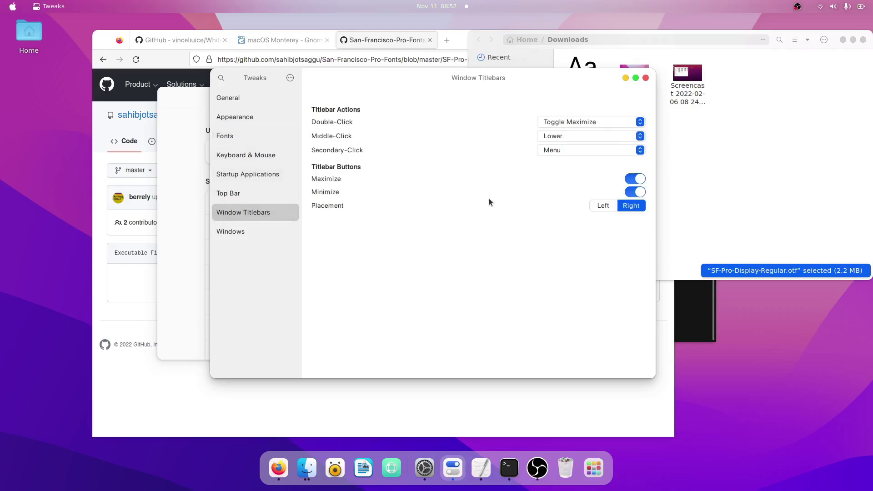
{"action": "left_click", "coordinate": [601, 207]}
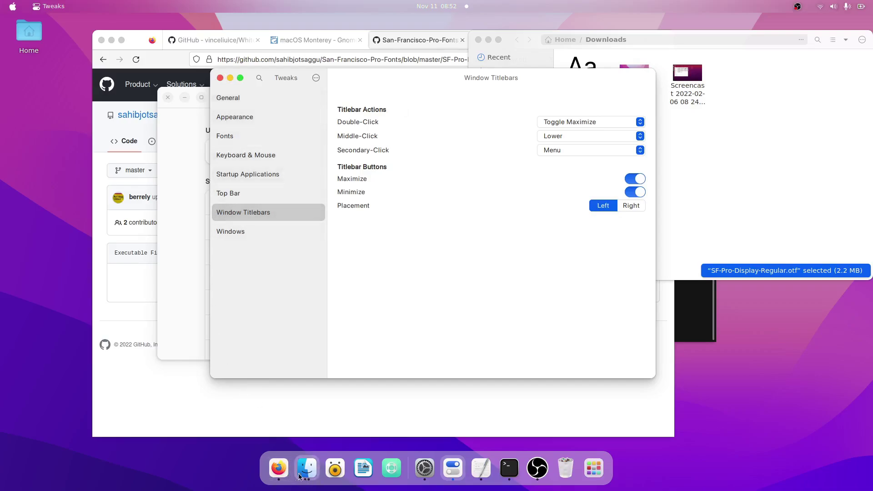
{"action": "left_click", "coordinate": [669, 195]}
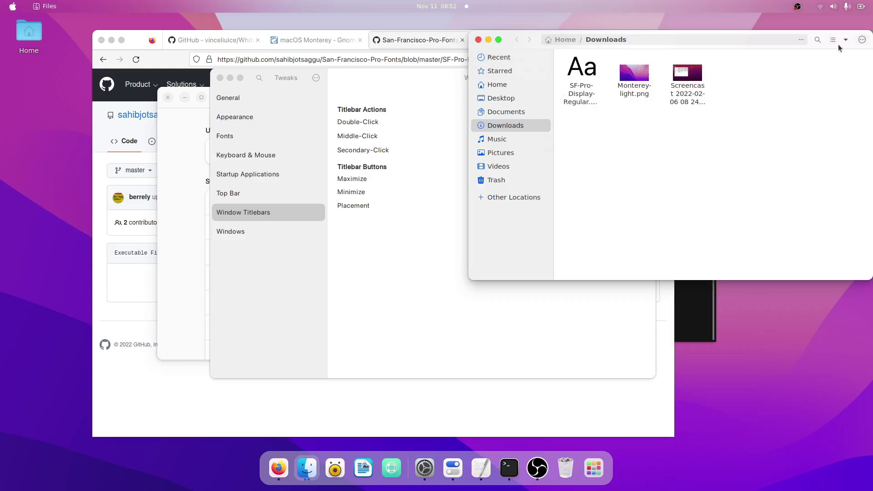
Search Browse for 'compiz alike' and install the Compiz alike magic lamp effect extension
{"action": "left_click", "coordinate": [296, 239]}
{"action": "left_click", "coordinate": [178, 321]}
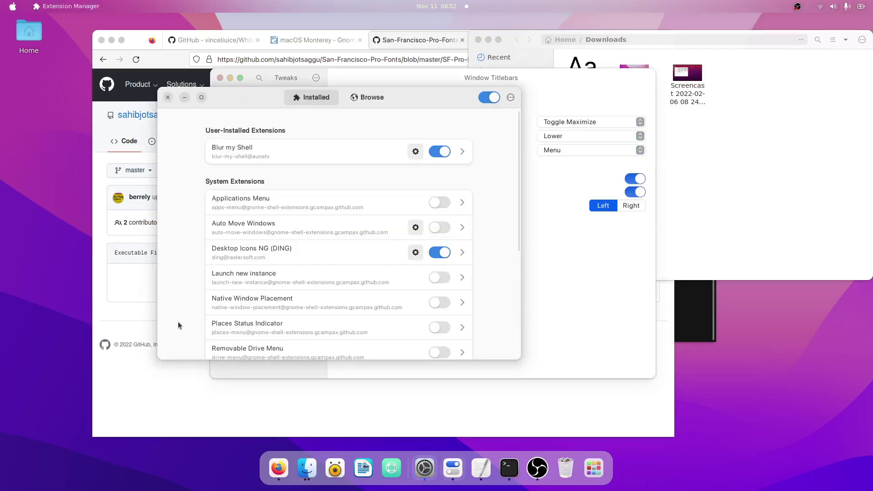
{"action": "left_click", "coordinate": [361, 103]}
{"action": "double_click", "coordinate": [303, 187]}
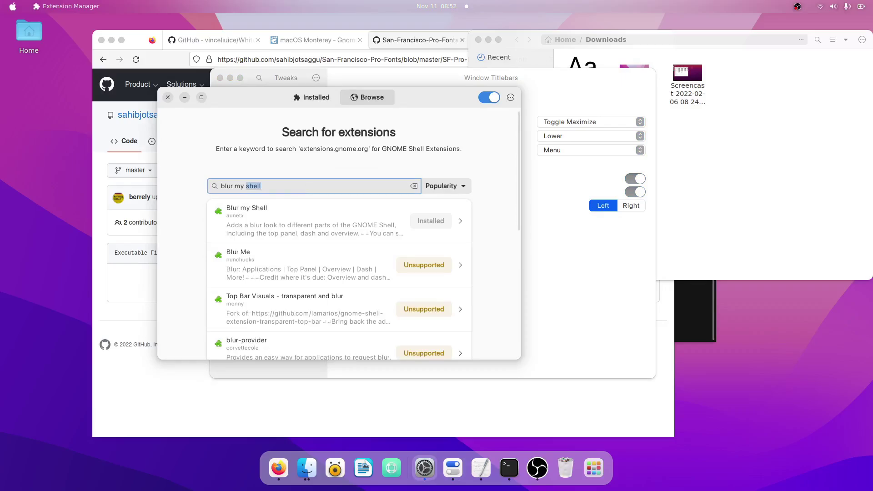
{"action": "key", "text": "ctrl+a"}
{"action": "type", "text": "compiz alike"}
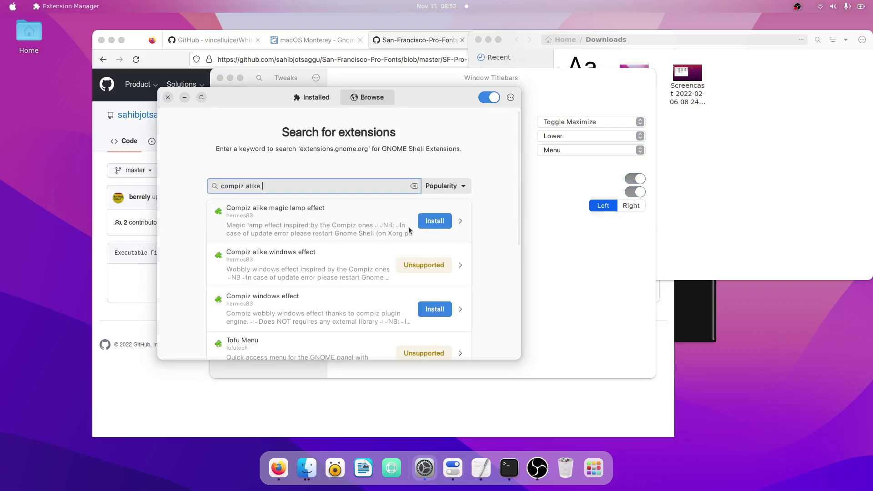
{"action": "left_click", "coordinate": [435, 221]}
Minimize and restore Extension Manager twice to watch the magic lamp animation
{"action": "left_click", "coordinate": [285, 96]}
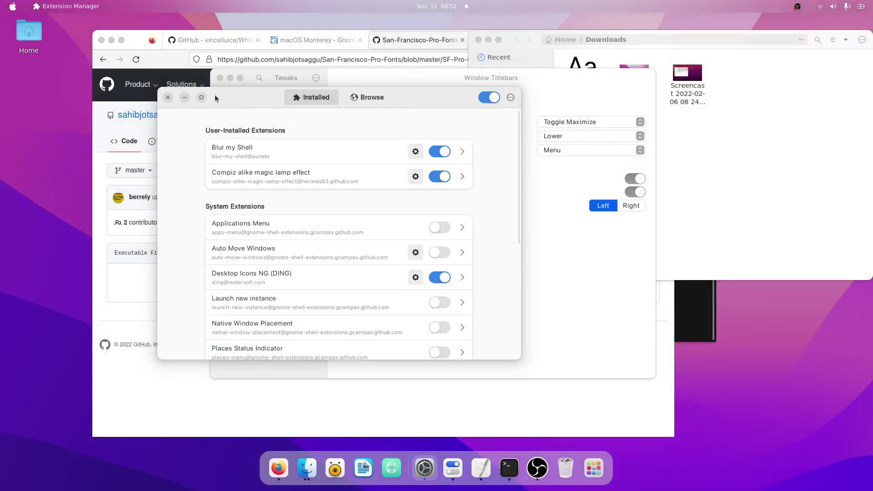
{"action": "left_click", "coordinate": [184, 97]}
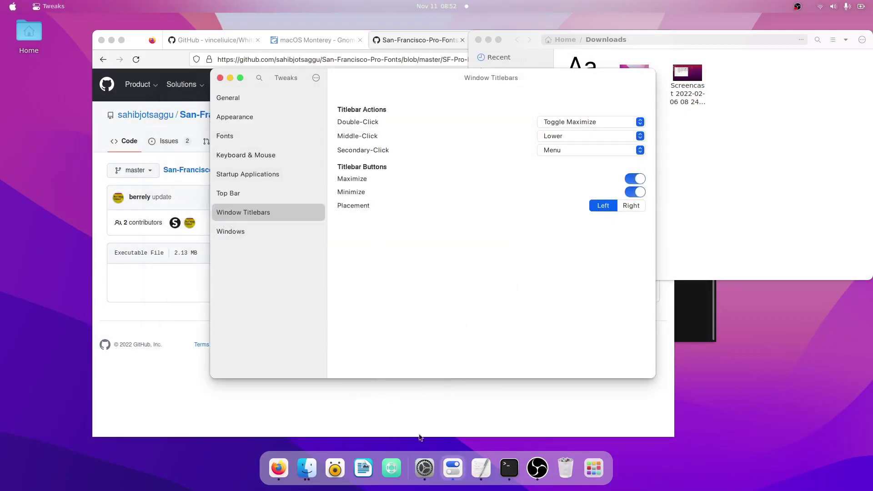
{"action": "left_click", "coordinate": [424, 466]}
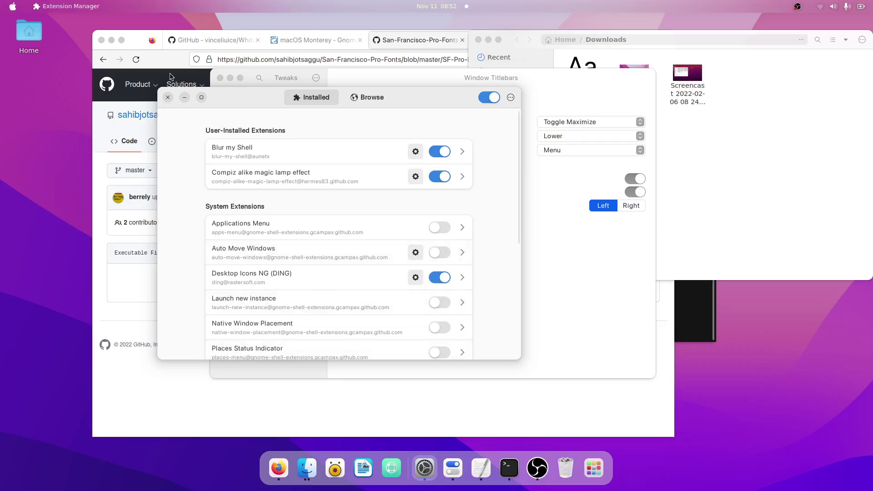
{"action": "left_click", "coordinate": [184, 98]}
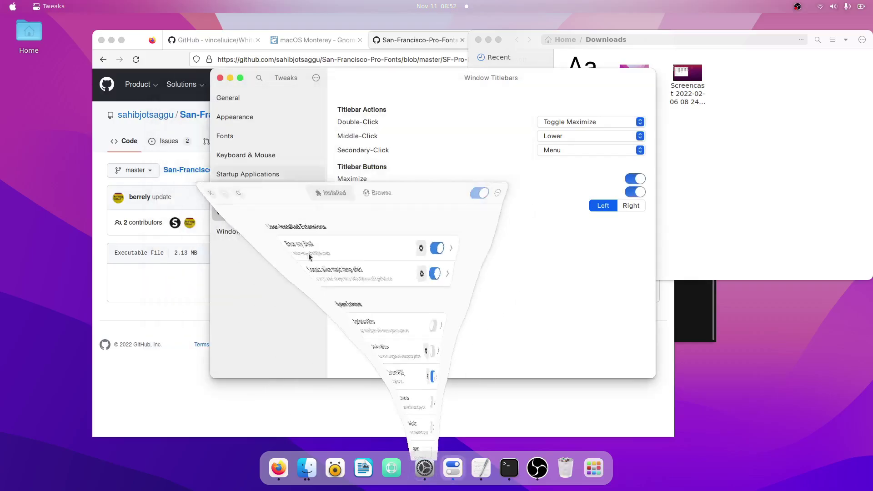
{"action": "left_click", "coordinate": [424, 465]}
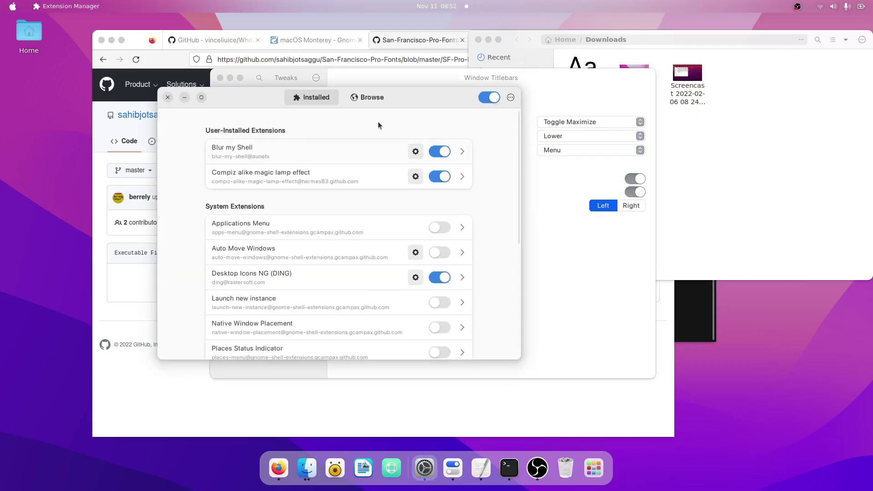
Set the magic lamp Effect to sine and minimize a window to preview it
{"action": "left_click", "coordinate": [416, 177]}
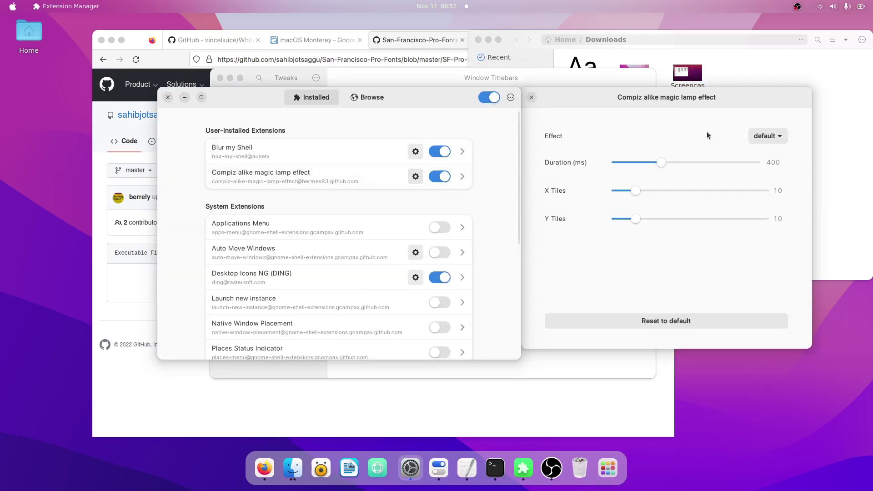
{"action": "left_click", "coordinate": [756, 139]}
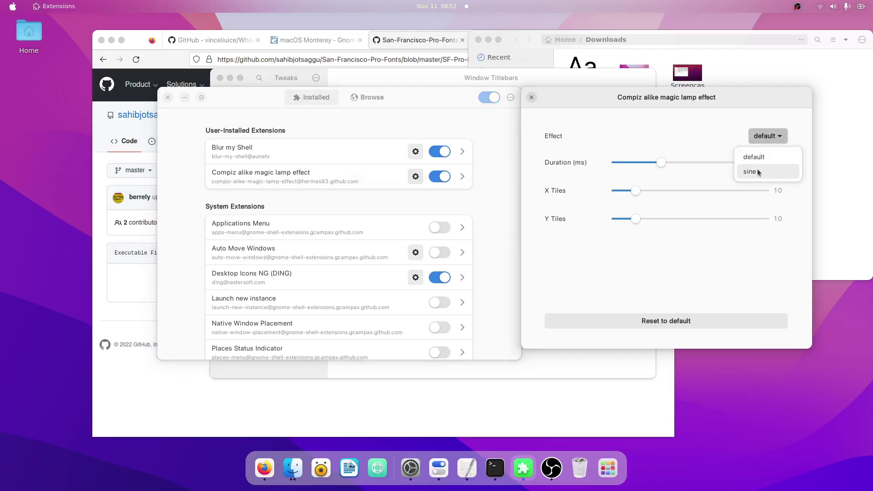
{"action": "left_click", "coordinate": [756, 168]}
{"action": "left_click", "coordinate": [761, 142]}
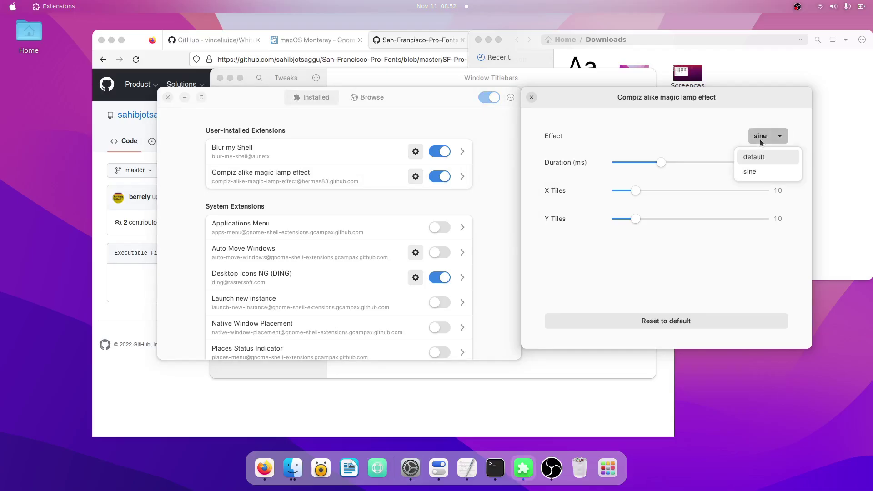
{"action": "left_click", "coordinate": [715, 136]}
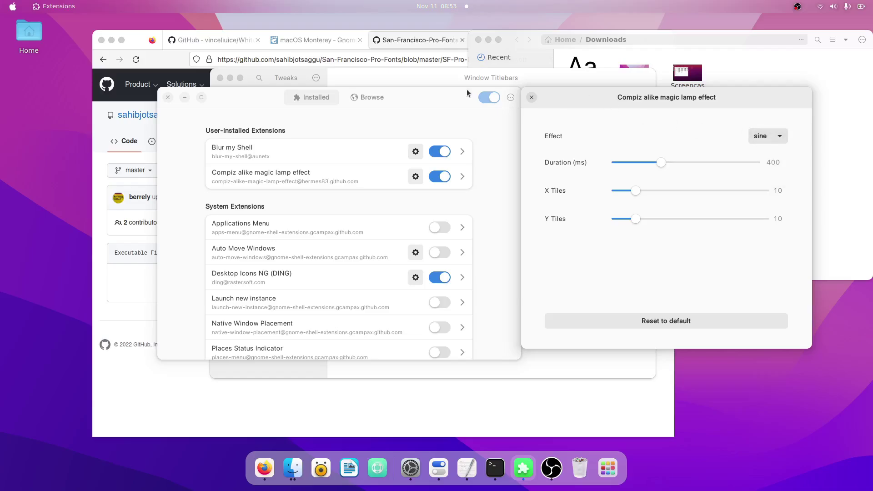
{"action": "left_click", "coordinate": [185, 98]}
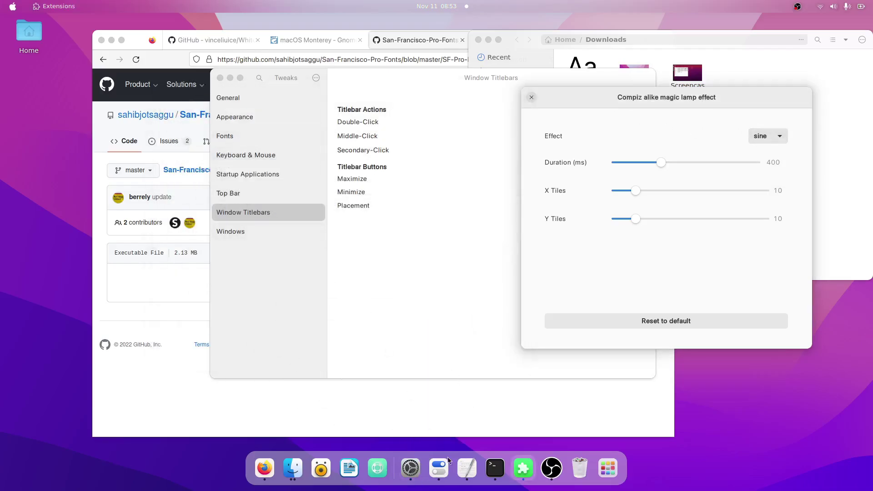
Switch the lamp Effect back to default and test it by minimizing and restoring Tweaks
{"action": "left_click", "coordinate": [440, 470]}
{"action": "left_click", "coordinate": [756, 143]}
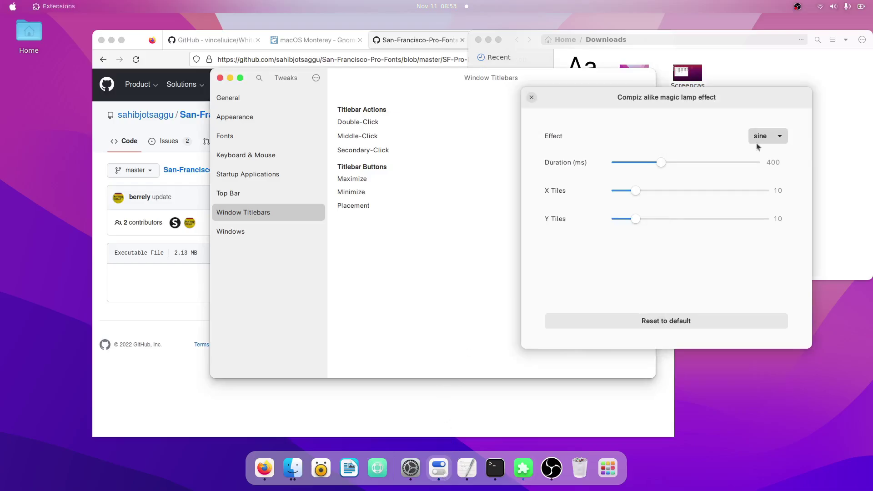
{"action": "left_click", "coordinate": [756, 142]}
{"action": "left_click", "coordinate": [766, 161]}
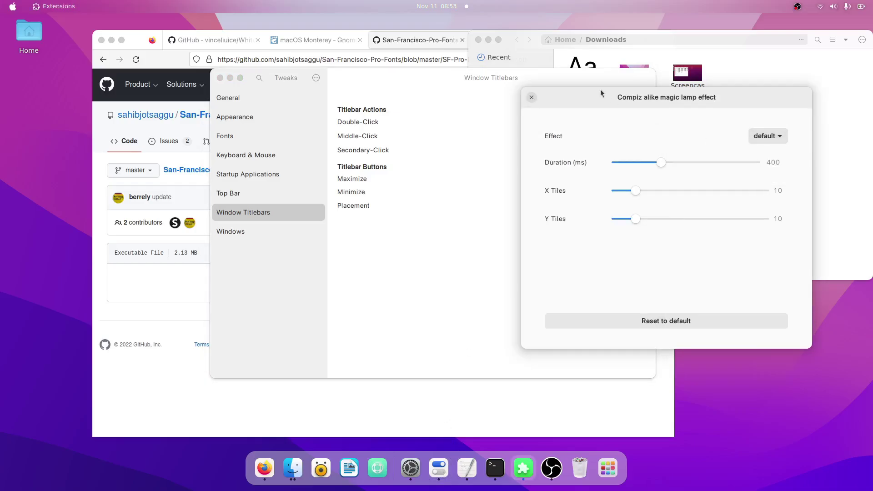
{"action": "left_click", "coordinate": [259, 80]}
{"action": "left_click_drag", "start_coordinate": [235, 81], "coordinate": [227, 78]}
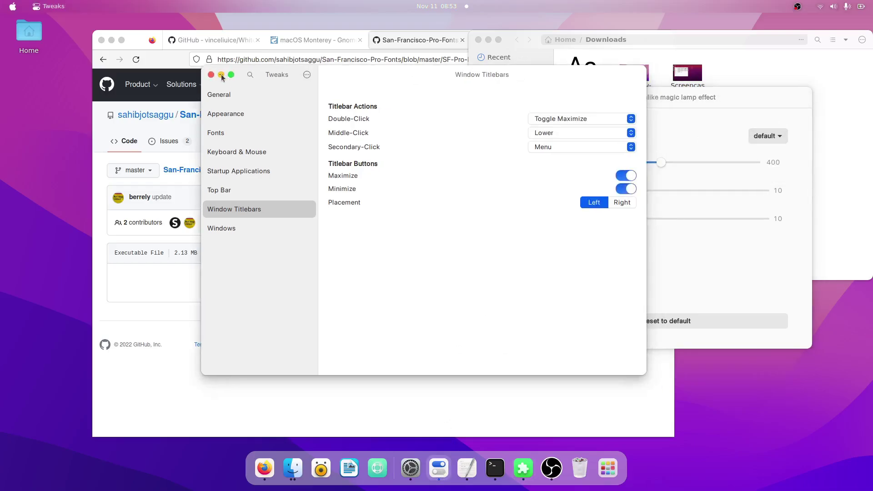
{"action": "left_click", "coordinate": [221, 75]}
{"action": "left_click", "coordinate": [438, 470]}
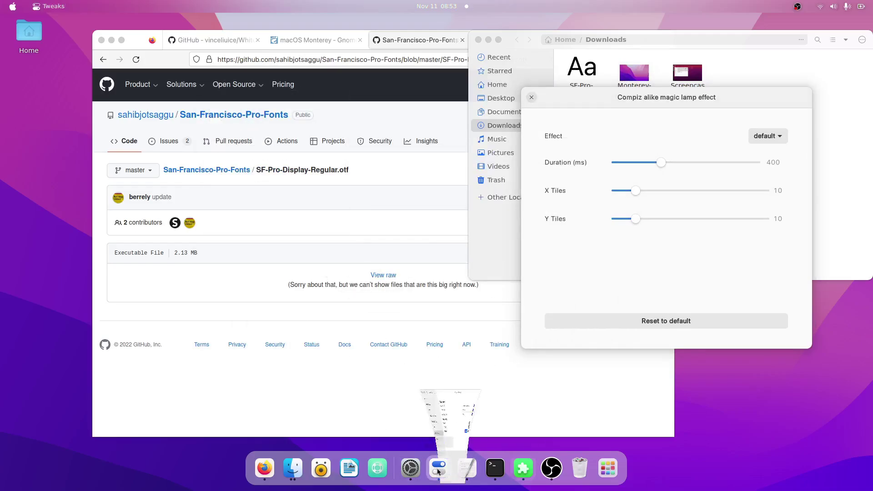
{"action": "left_click", "coordinate": [410, 468]}
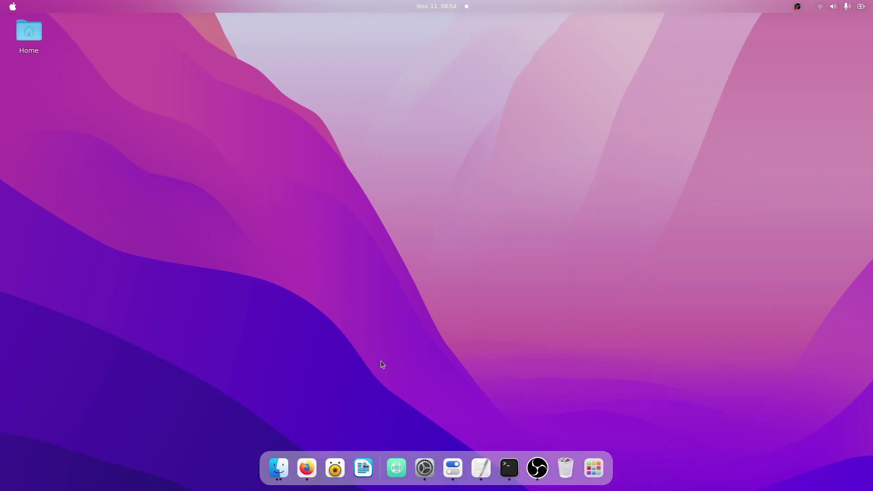
Open a new Files window from the dock, centre it, enlarge icons with Ctrl++, and hide dot-files with Ctrl+H
{"action": "right_click", "coordinate": [278, 468]}
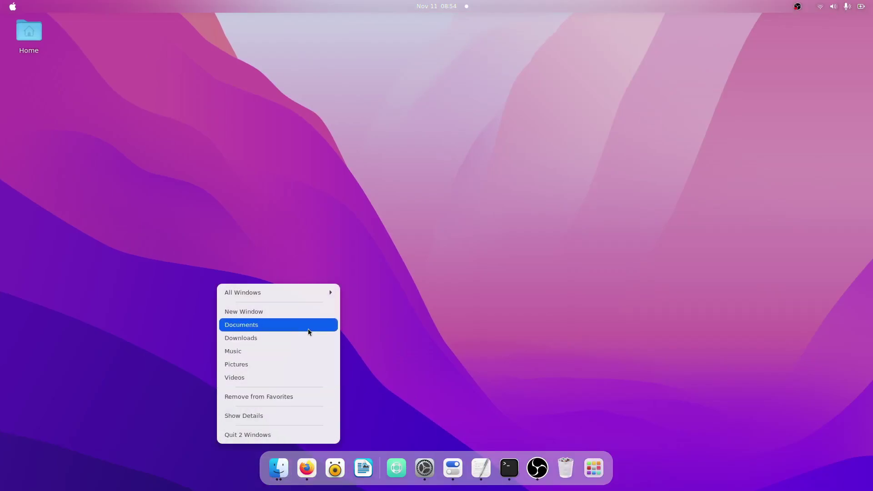
{"action": "left_click", "coordinate": [302, 312]}
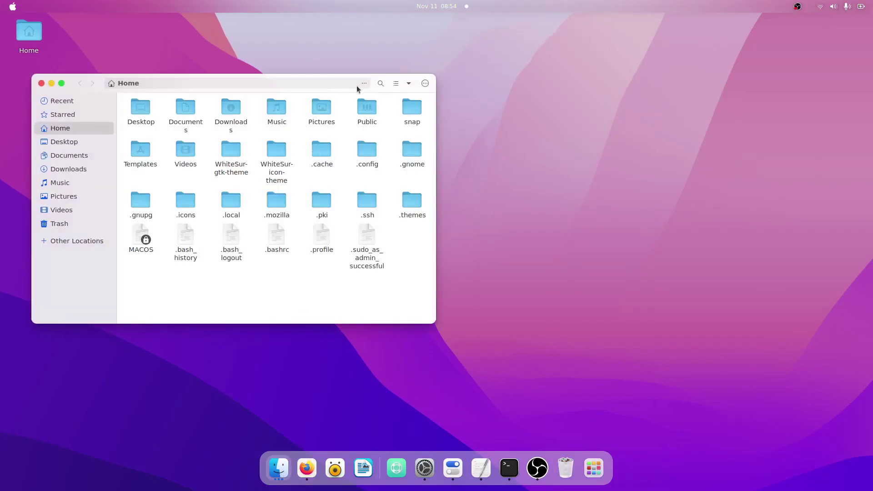
{"action": "left_click_drag", "start_coordinate": [379, 90], "coordinate": [525, 120]}
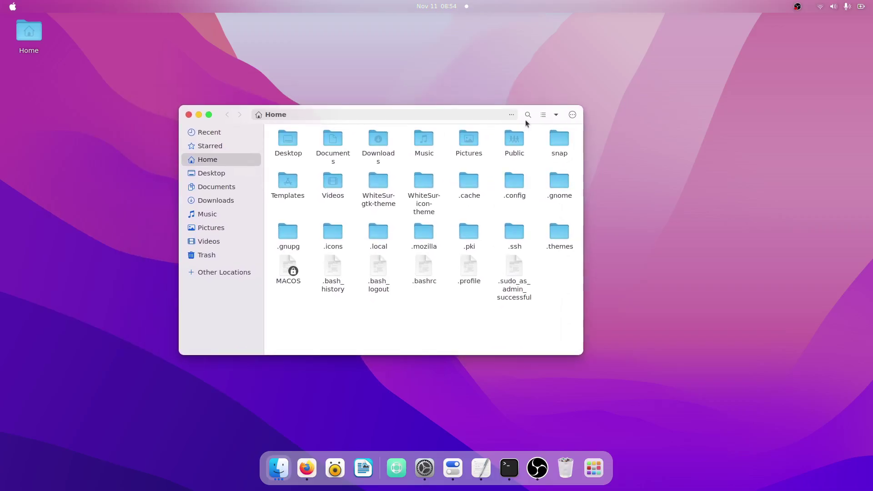
{"action": "key", "text": "ctrl+plus"}
{"action": "key", "text": "ctrl+h"}
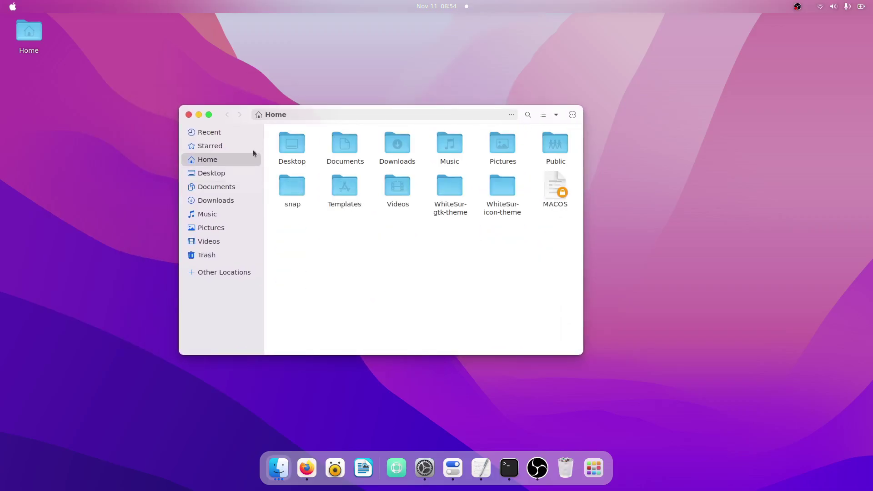